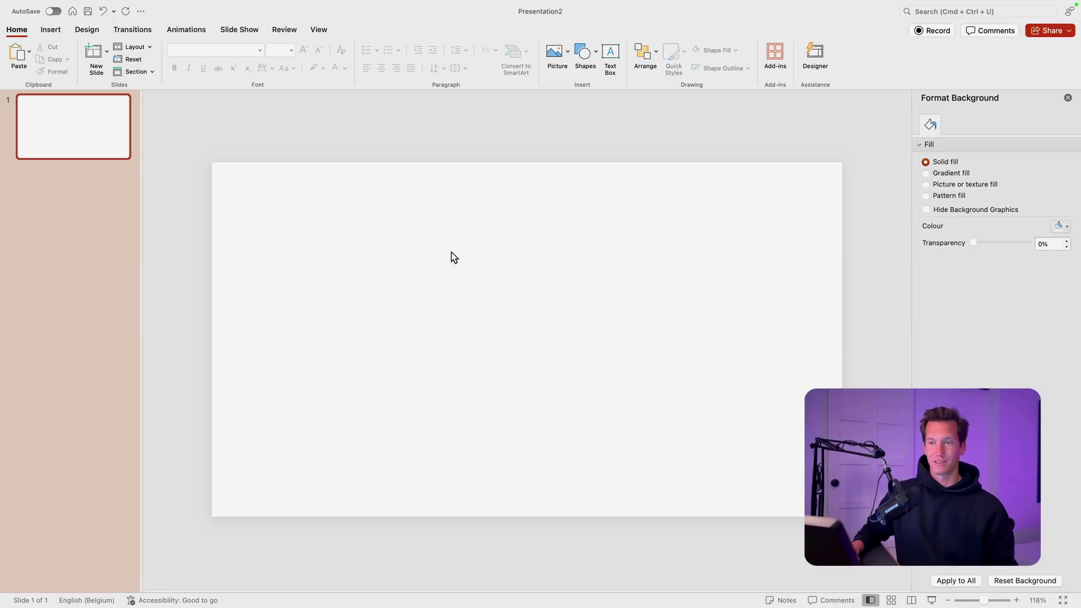
Switch the slide background to a gradient fill and remove the extra gradient stops.
right_click(451, 253)
click(522, 427)
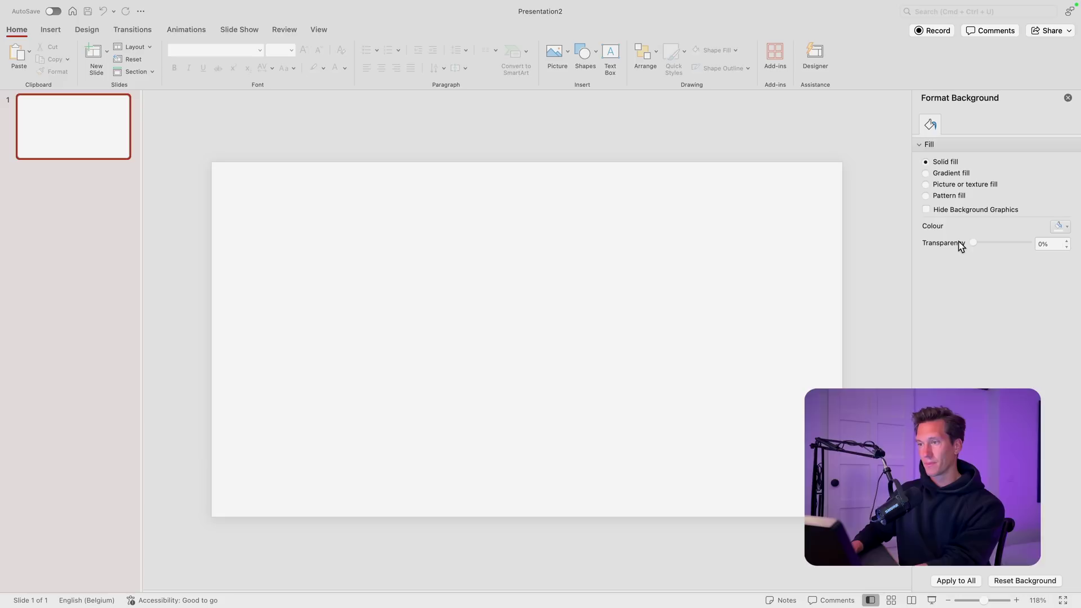
click(925, 173)
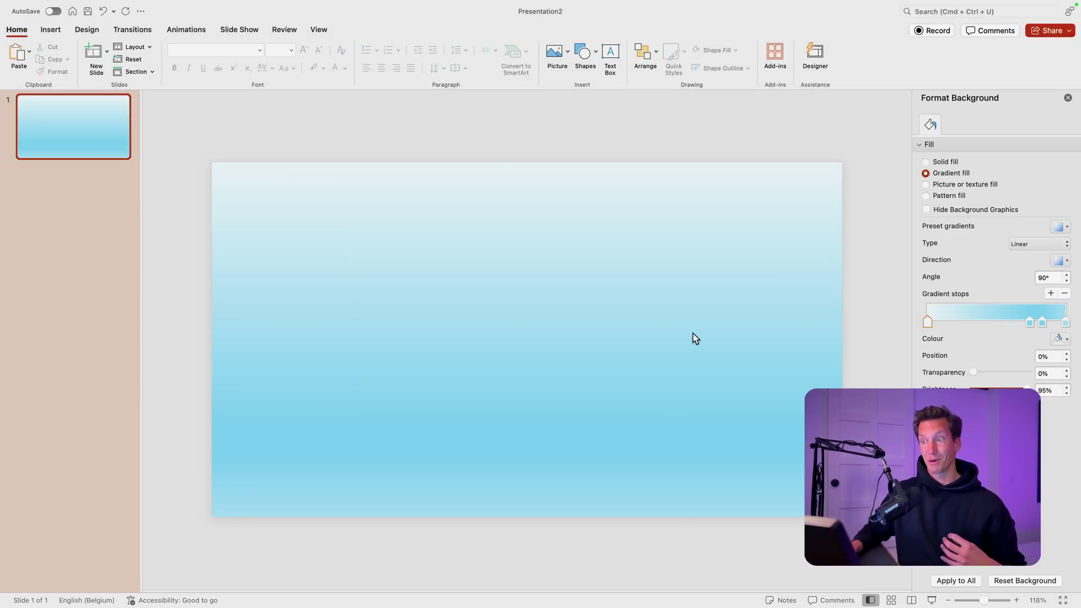
click(1066, 295)
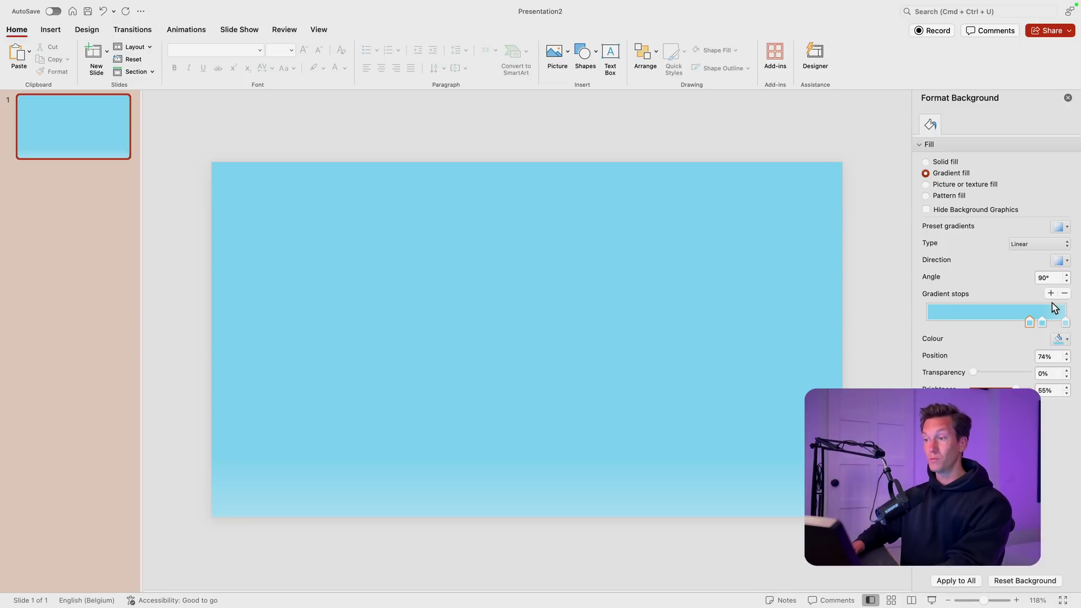
click(1064, 293)
drag(1042, 322, 913, 322)
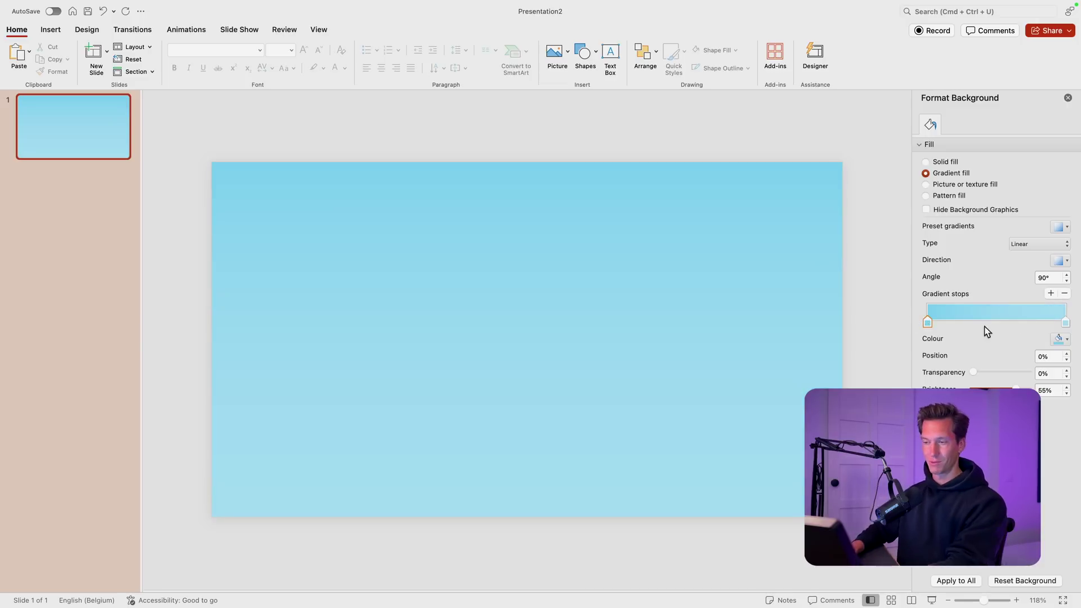
Set the first gradient stop to a light blue.
click(1060, 340)
click(1050, 370)
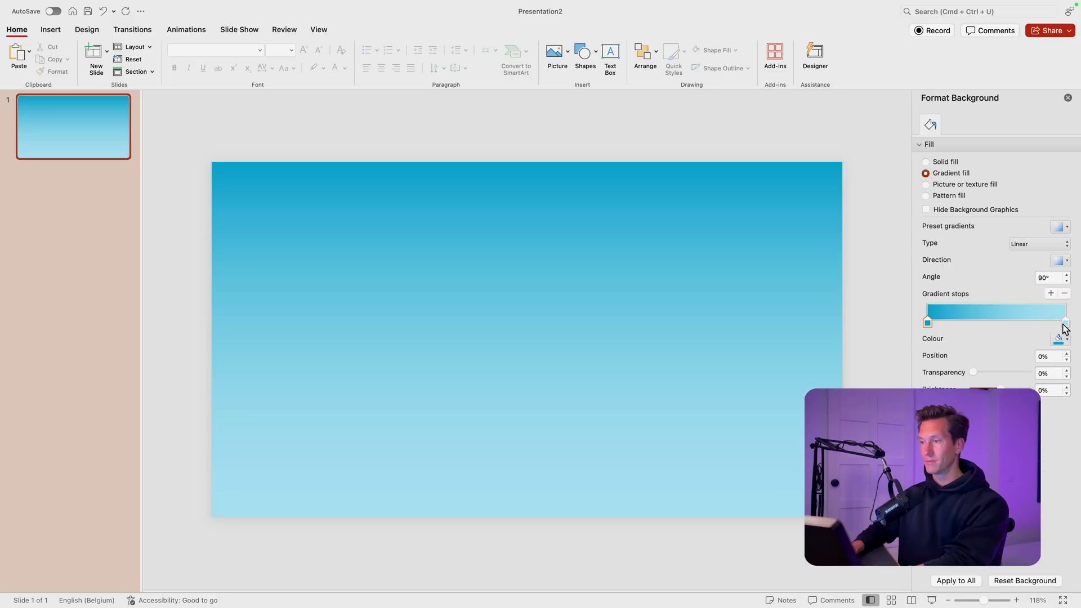
click(1062, 341)
click(1054, 401)
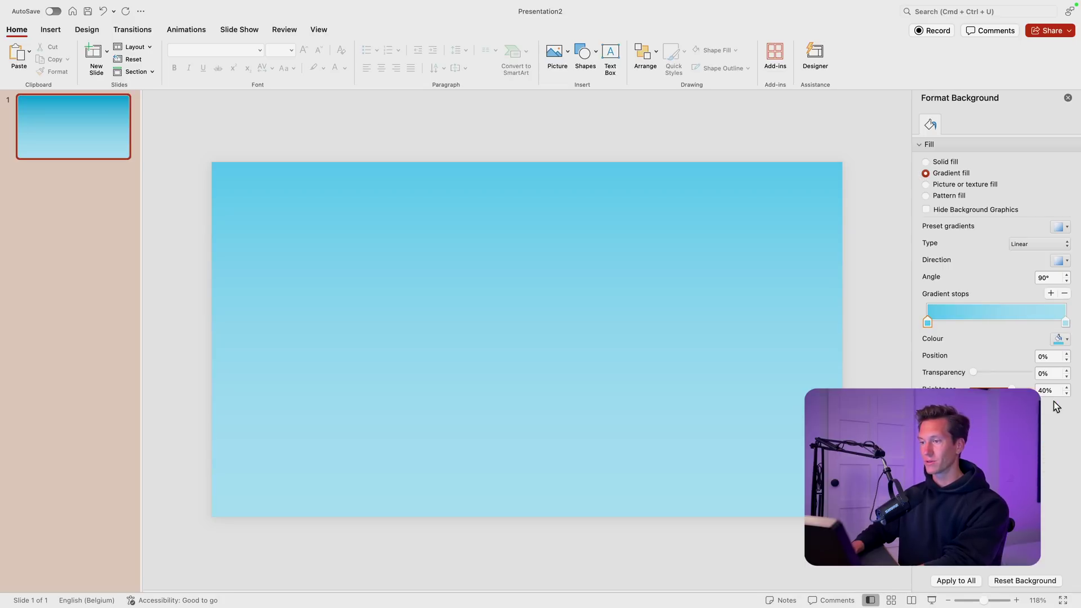
Make the end stop a bright custom magenta and set the gradient direction diagonal.
click(1062, 340)
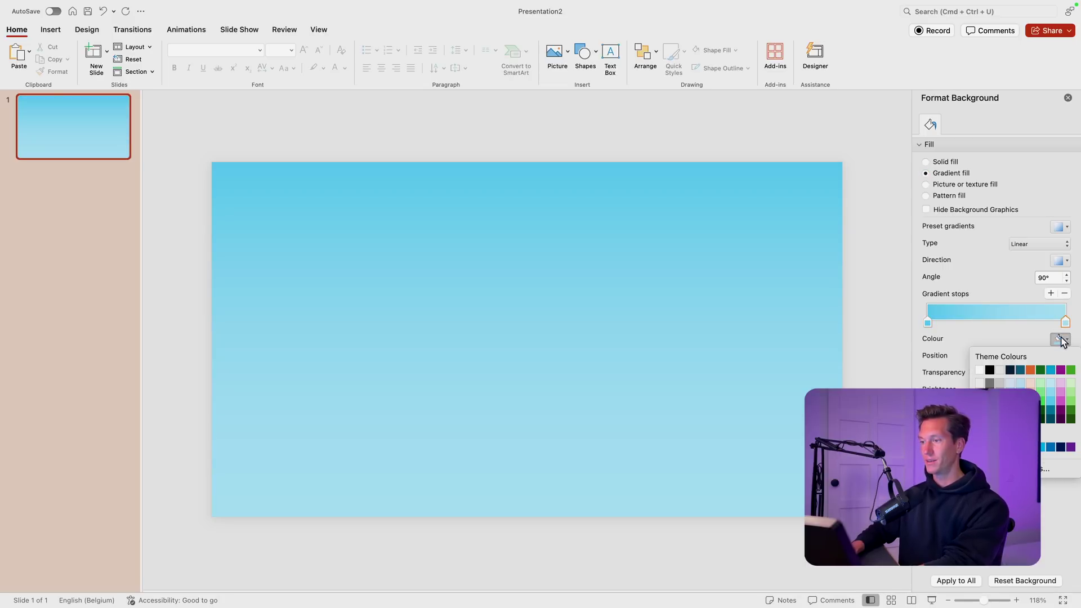
click(1060, 370)
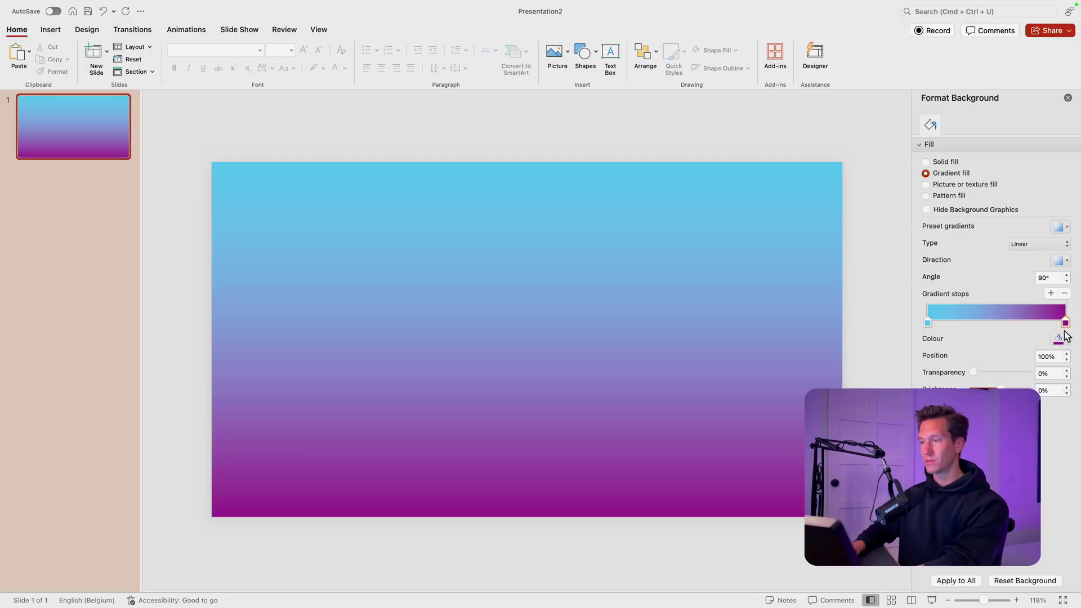
click(1062, 341)
click(1047, 468)
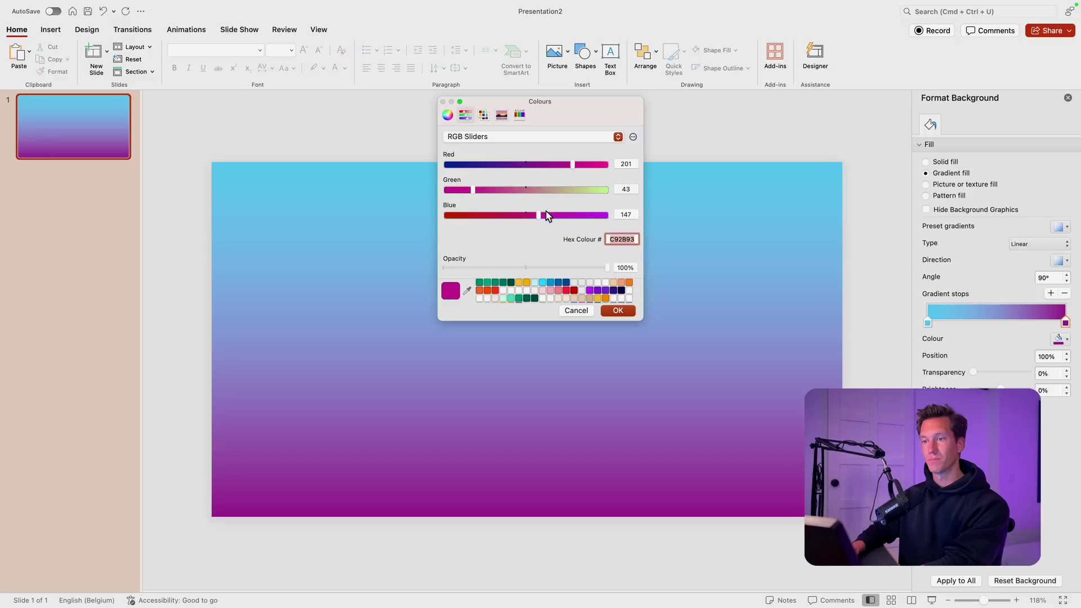
click(613, 312)
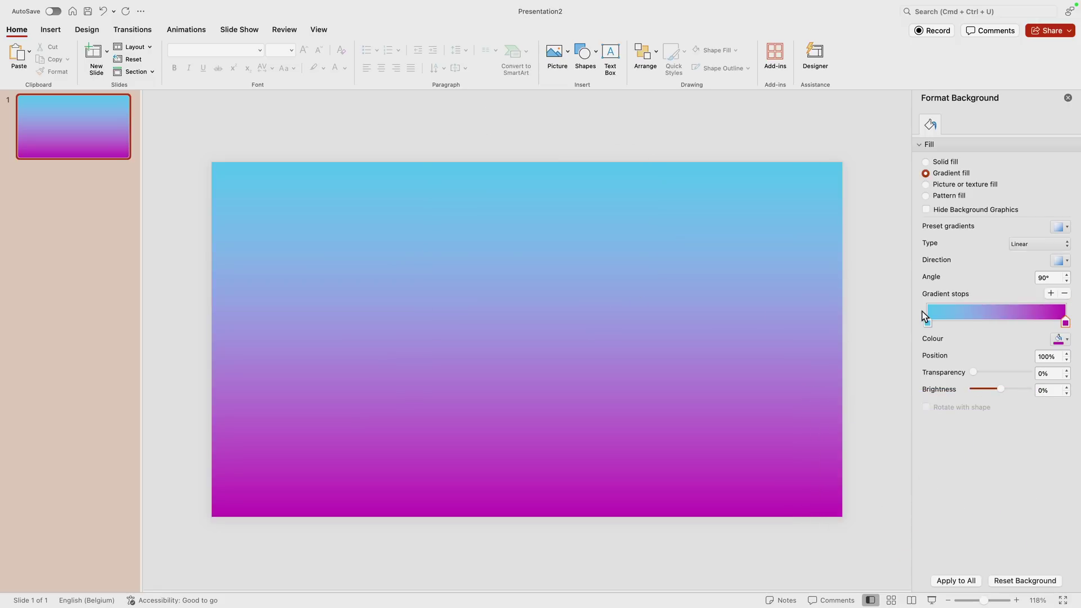
click(1061, 265)
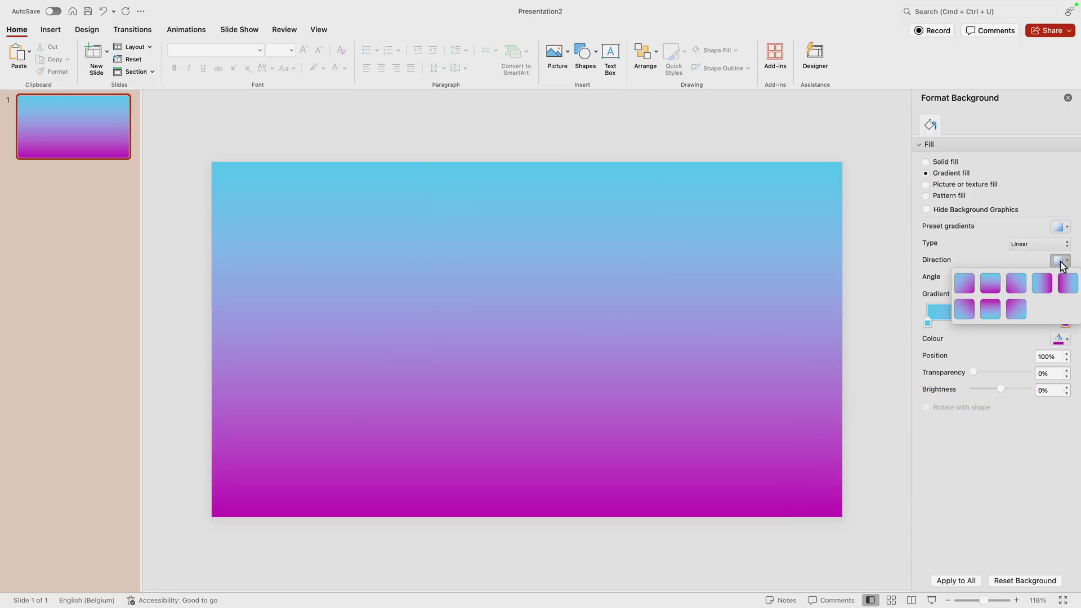
click(966, 286)
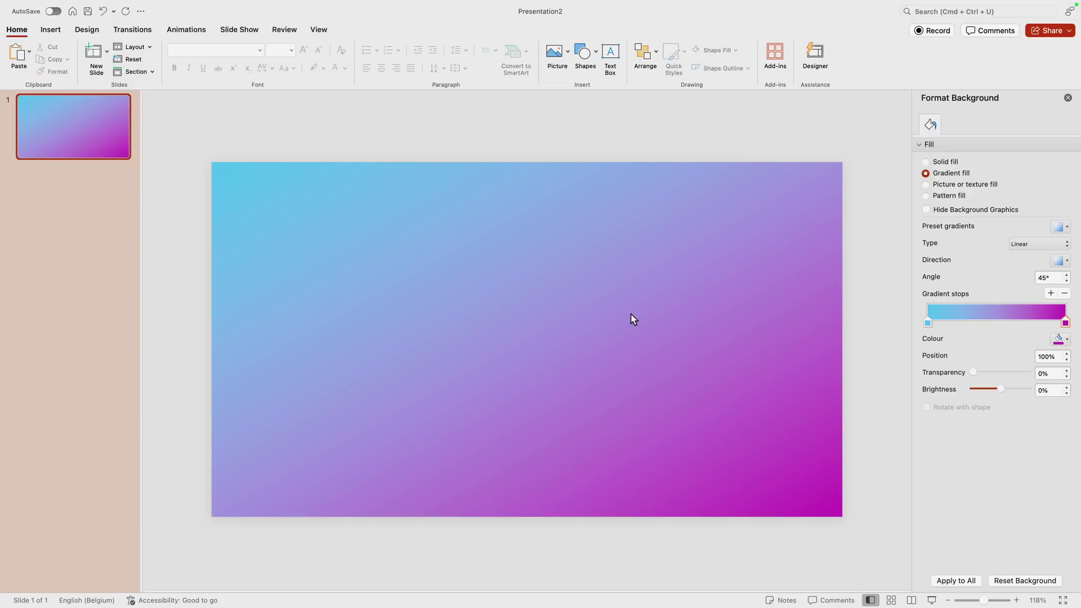
Duplicate slide 1 to create slide 2.
right_click(110, 134)
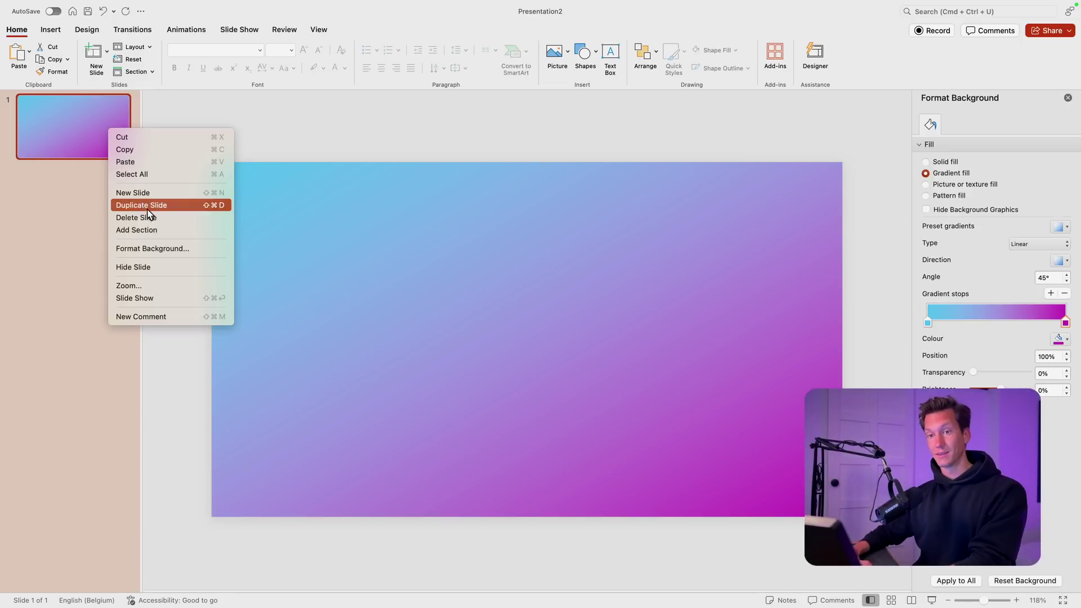
click(112, 204)
click(467, 263)
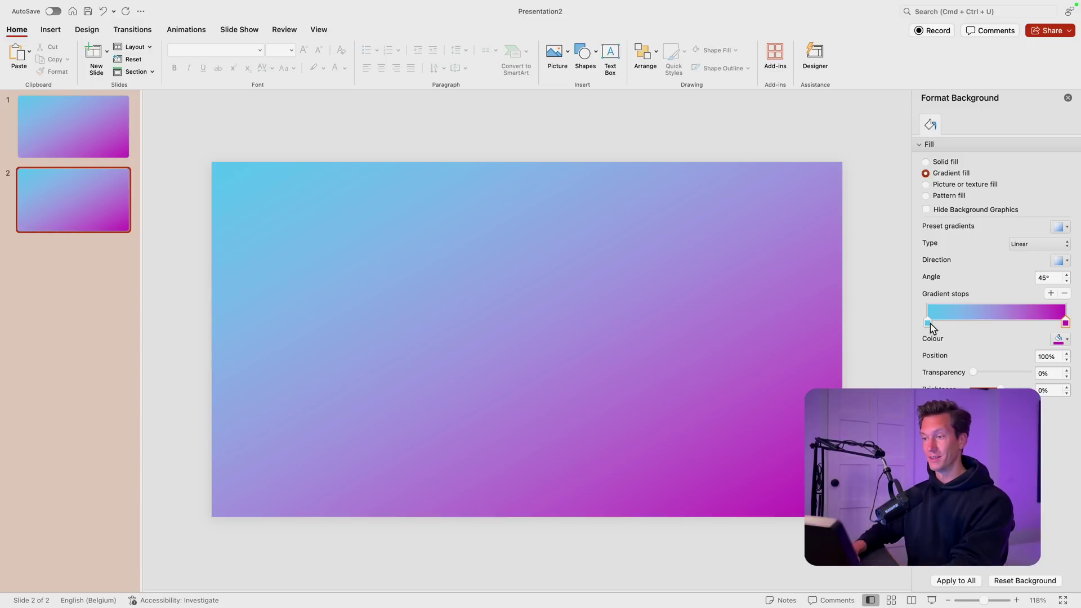
Colour slide 2's first gradient stop mint green, moving magenta to 92% and nudging blue right.
drag(928, 321, 977, 322)
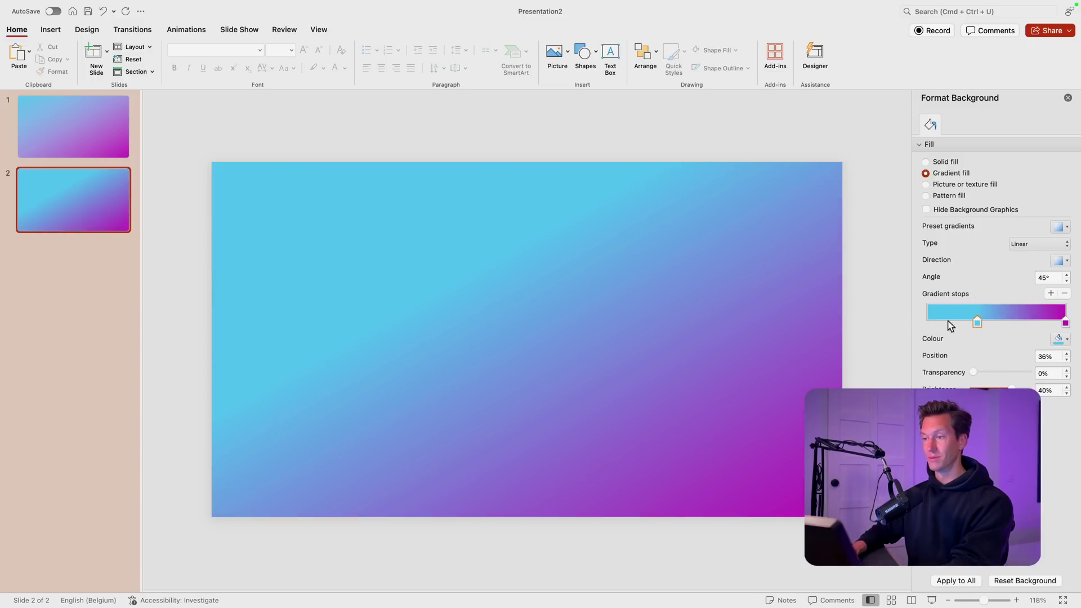
click(927, 322)
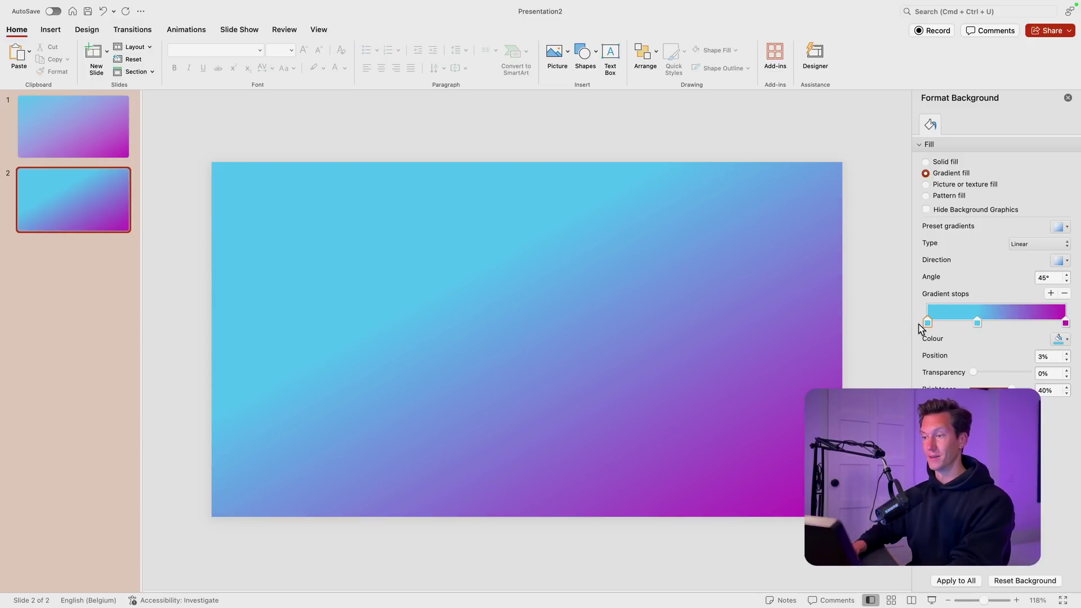
click(1061, 340)
click(1013, 497)
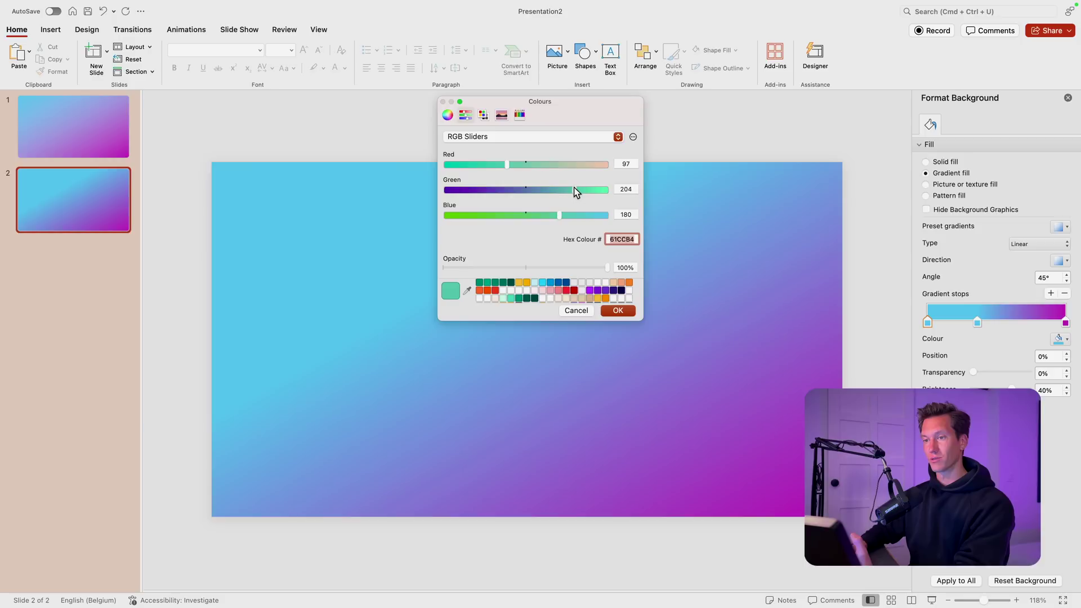
drag(575, 192, 605, 192)
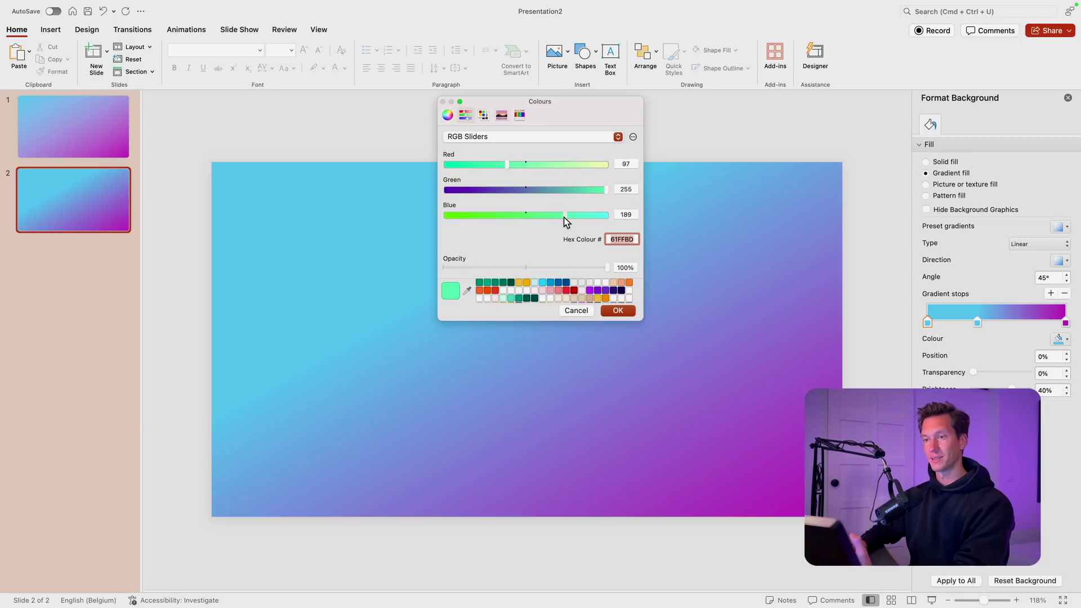
click(616, 309)
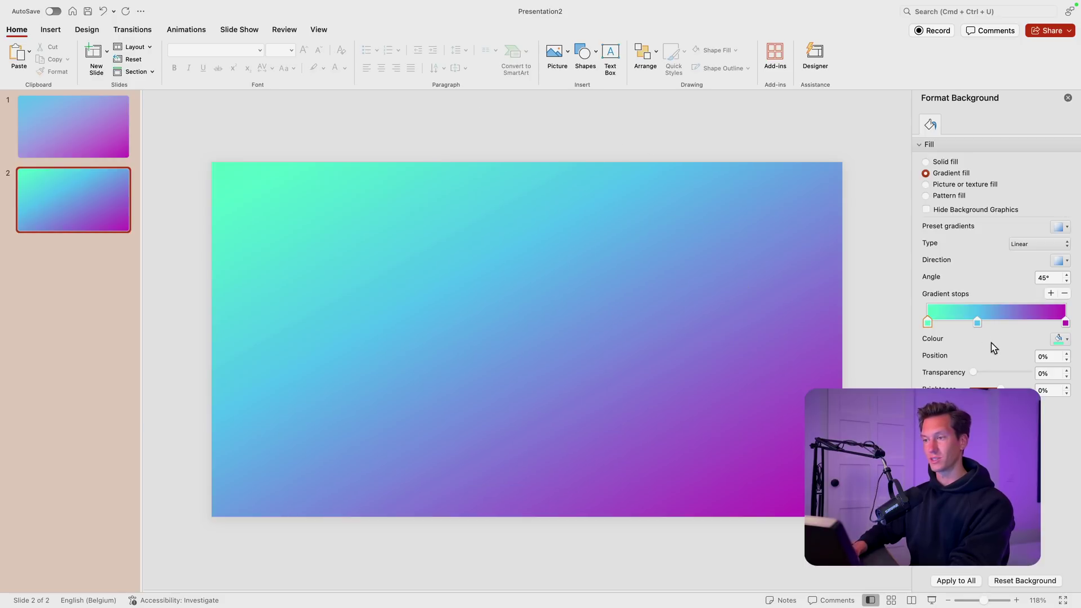
drag(1065, 322, 1054, 322)
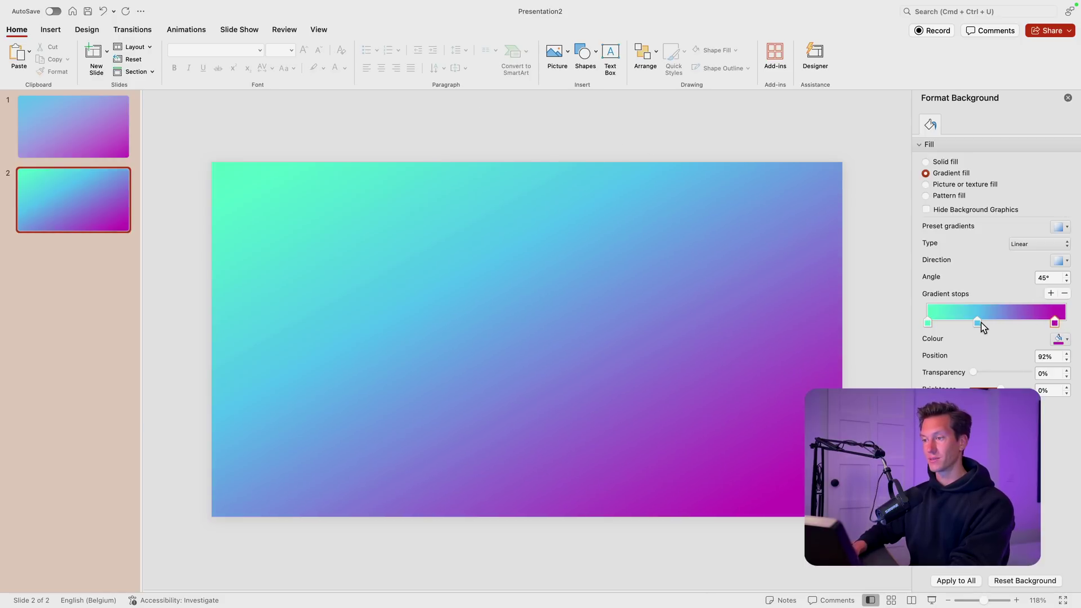
drag(978, 323, 981, 323)
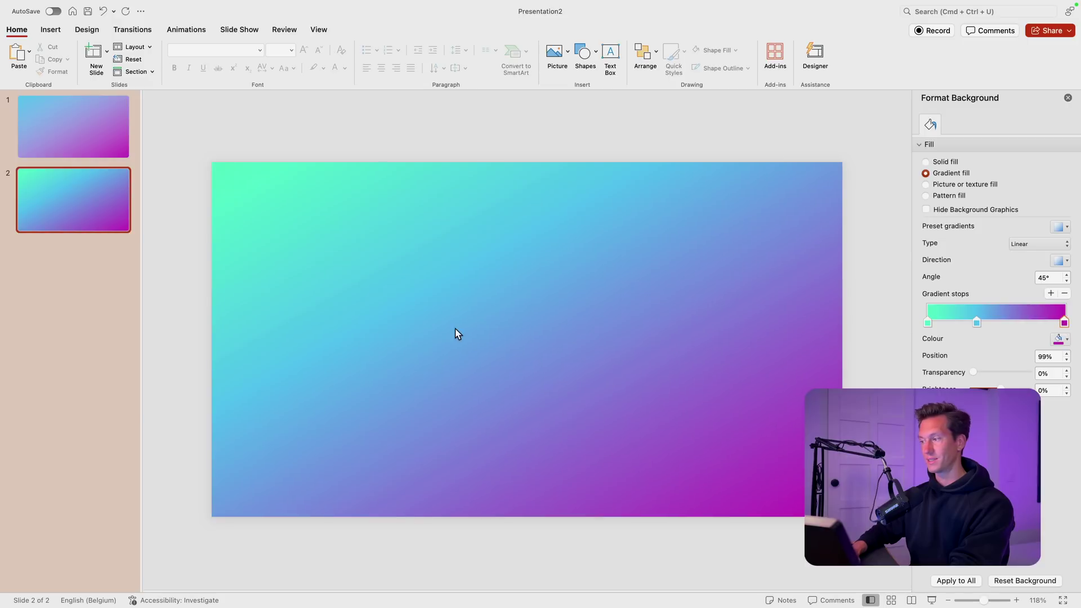
Make slide 2's gradient radial, with magenta at the start, green at the end, and blue at 45%.
click(1033, 243)
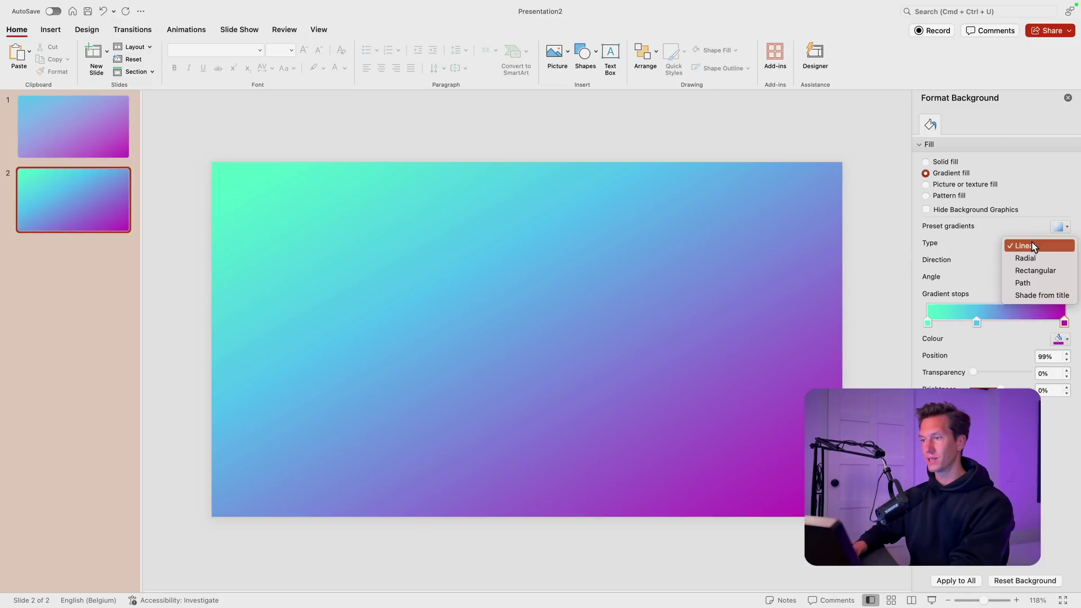
click(1030, 254)
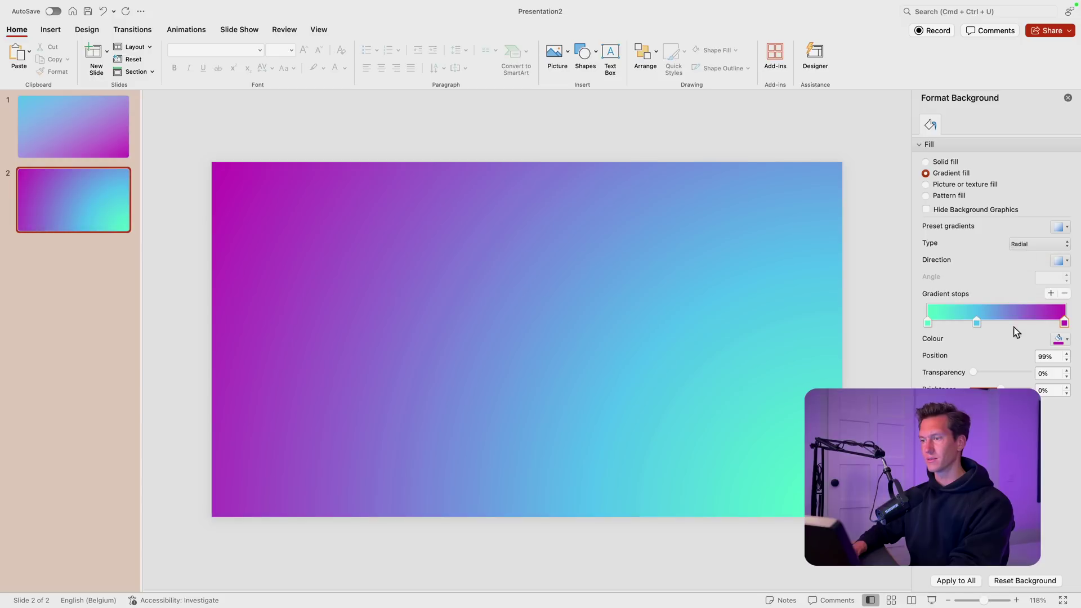
click(1062, 262)
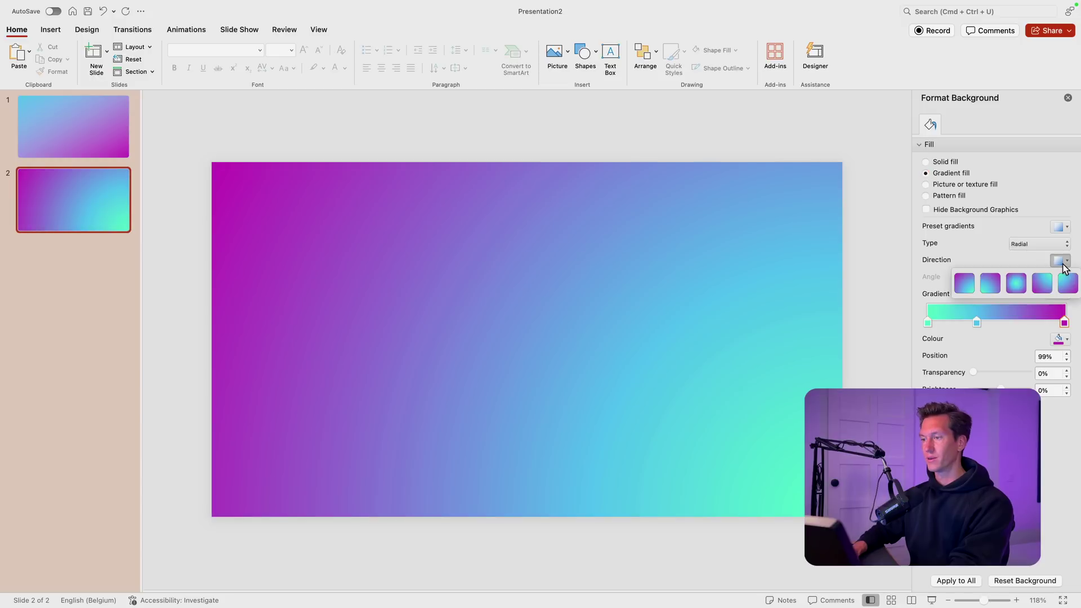
click(964, 286)
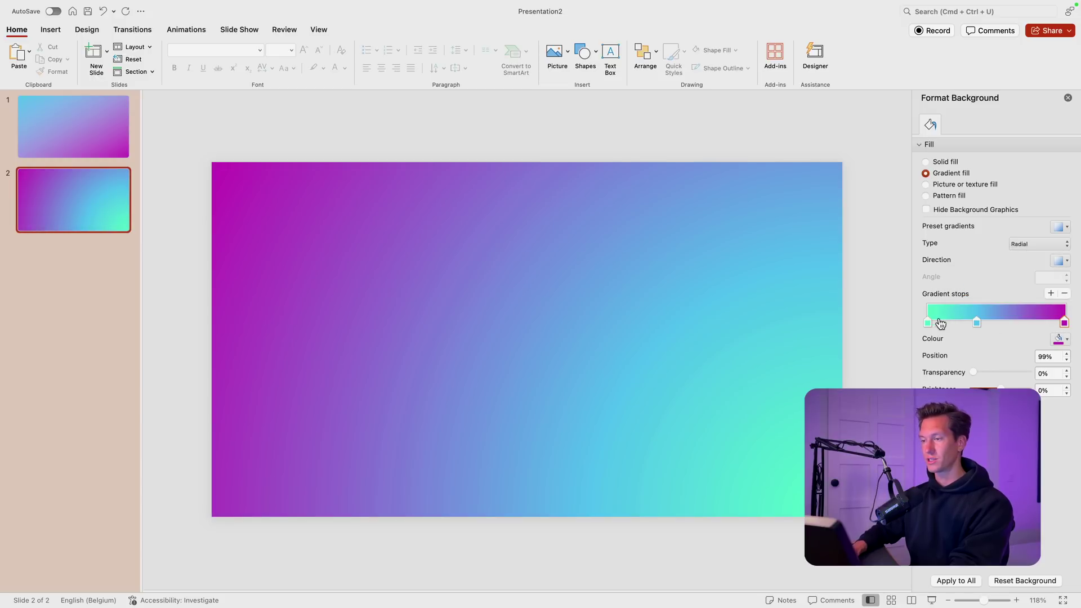
mouse_move(939, 323)
mouse_down()
mouse_move(1013, 322)
mouse_move(927, 322)
mouse_up()
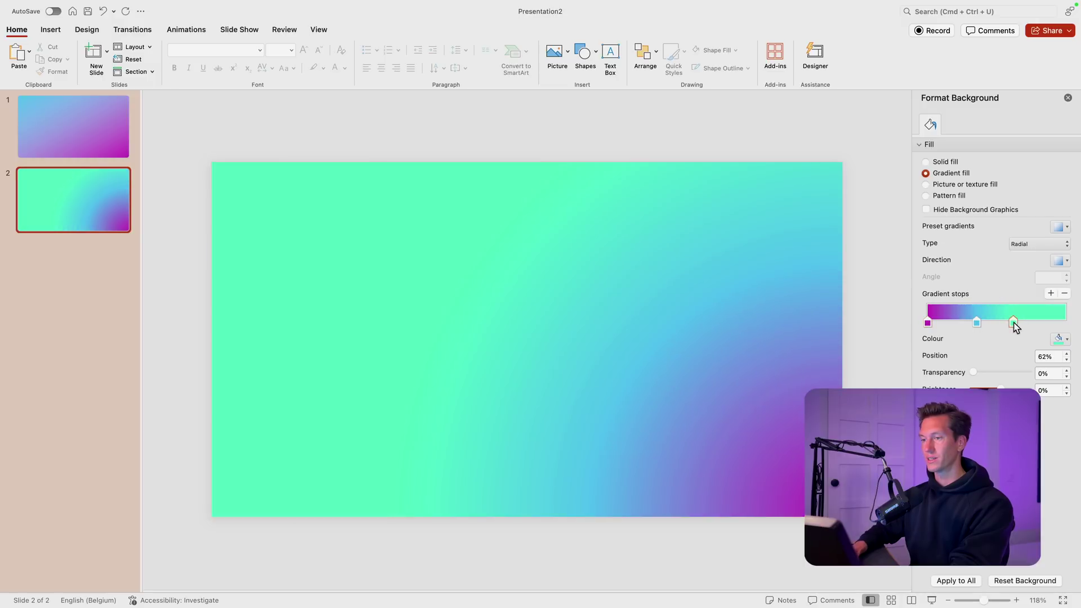
drag(1013, 322, 1064, 323)
drag(977, 322, 991, 323)
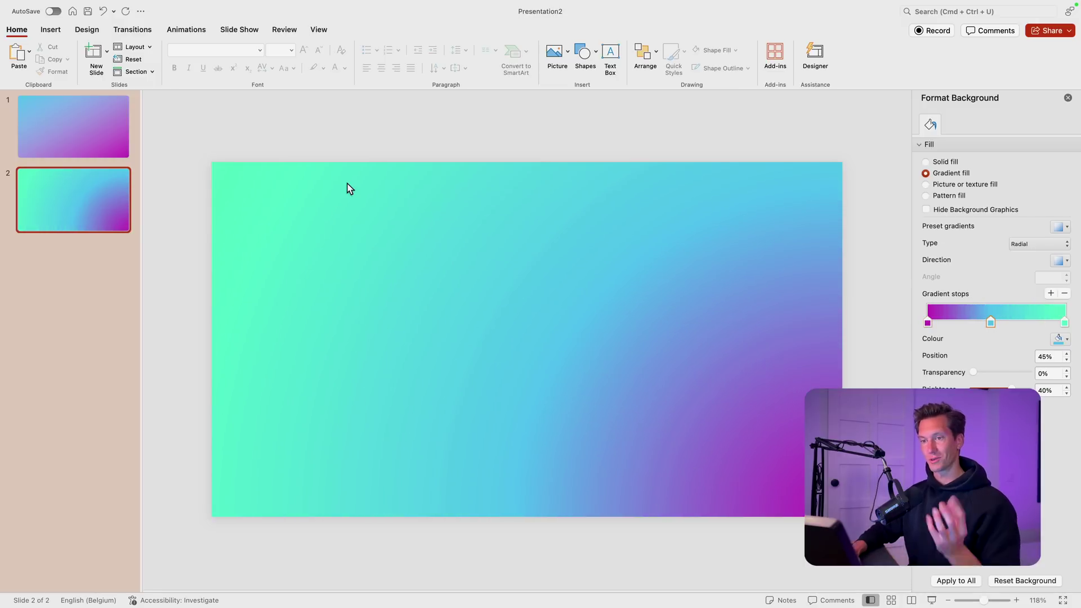
Make slide 1's background a radial gradient, reordering the blue and magenta stops.
click(84, 137)
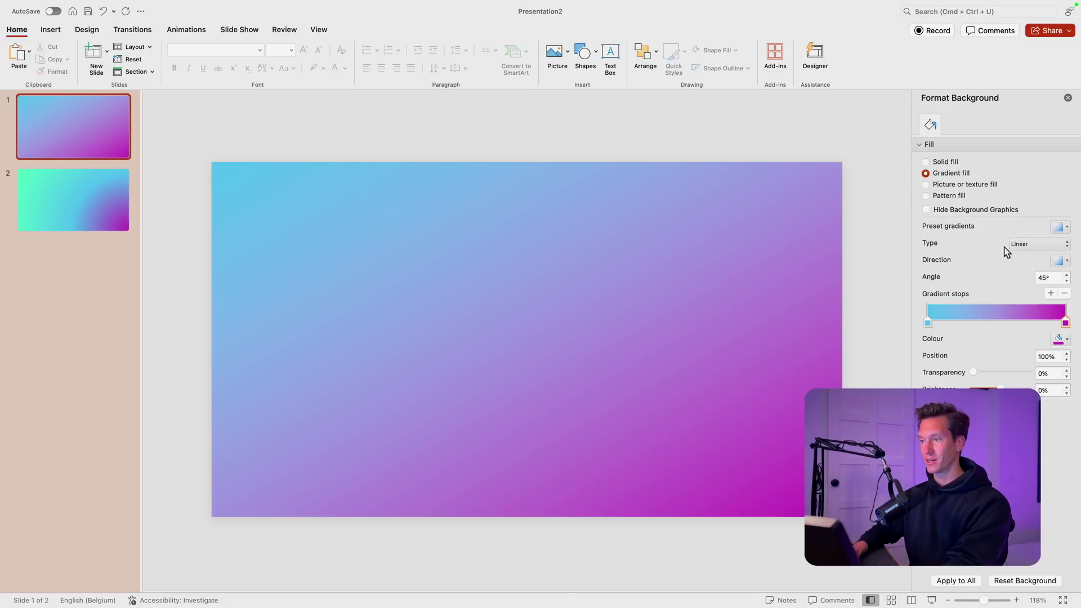
click(1019, 245)
click(1022, 260)
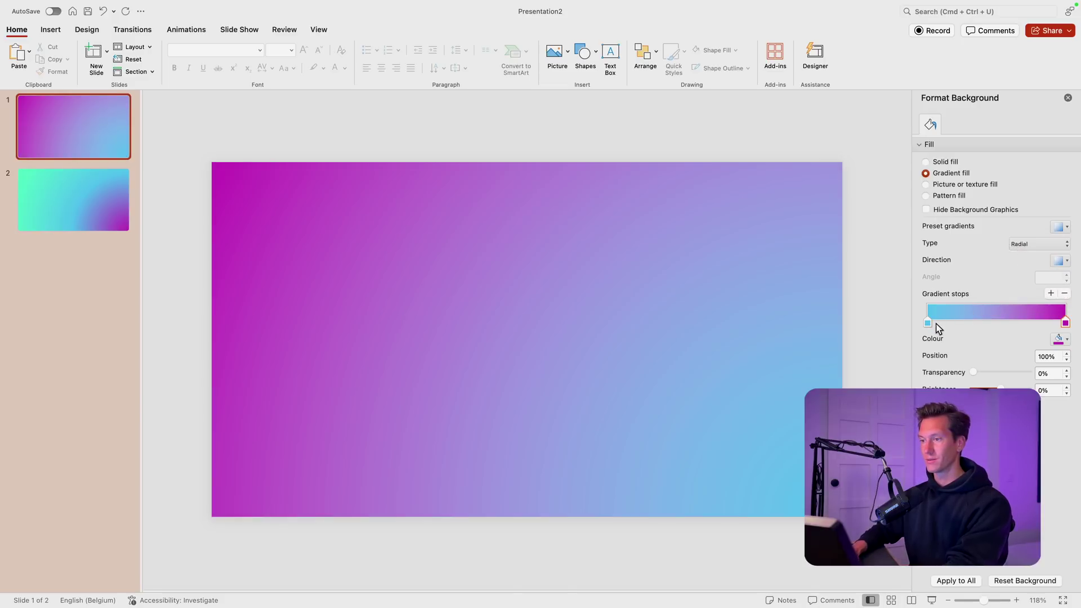
mouse_move(928, 323)
mouse_down()
mouse_move(1008, 323)
mouse_move(927, 322)
mouse_up()
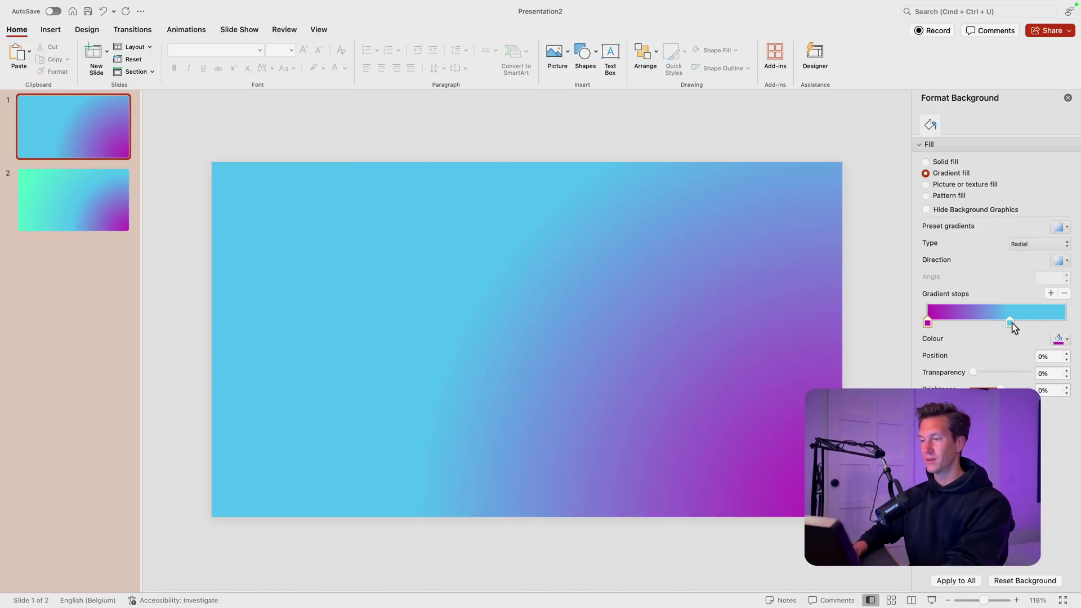
drag(1011, 323, 1072, 323)
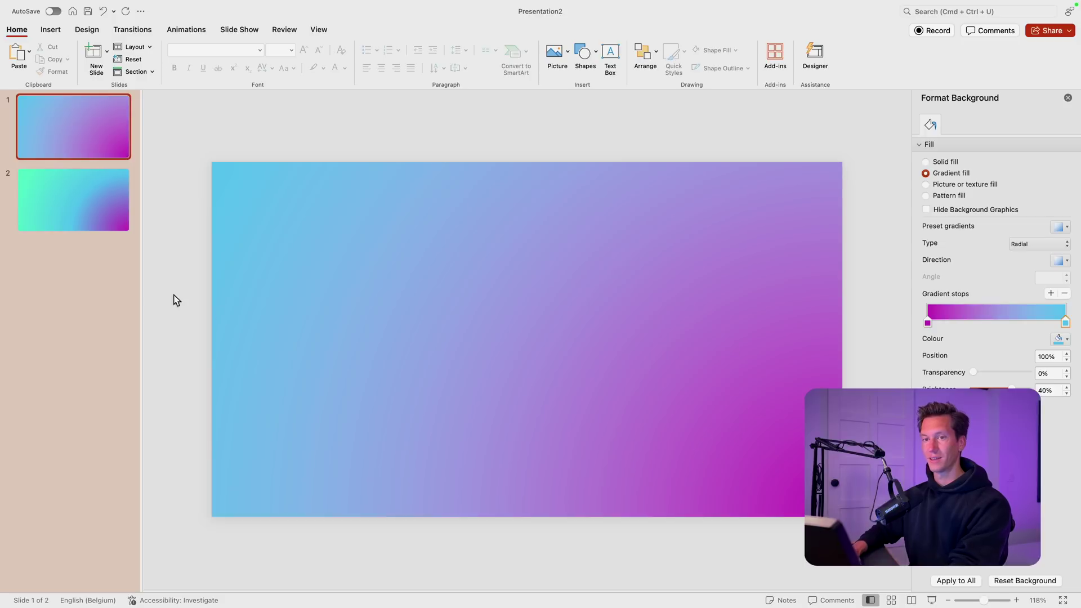
click(75, 179)
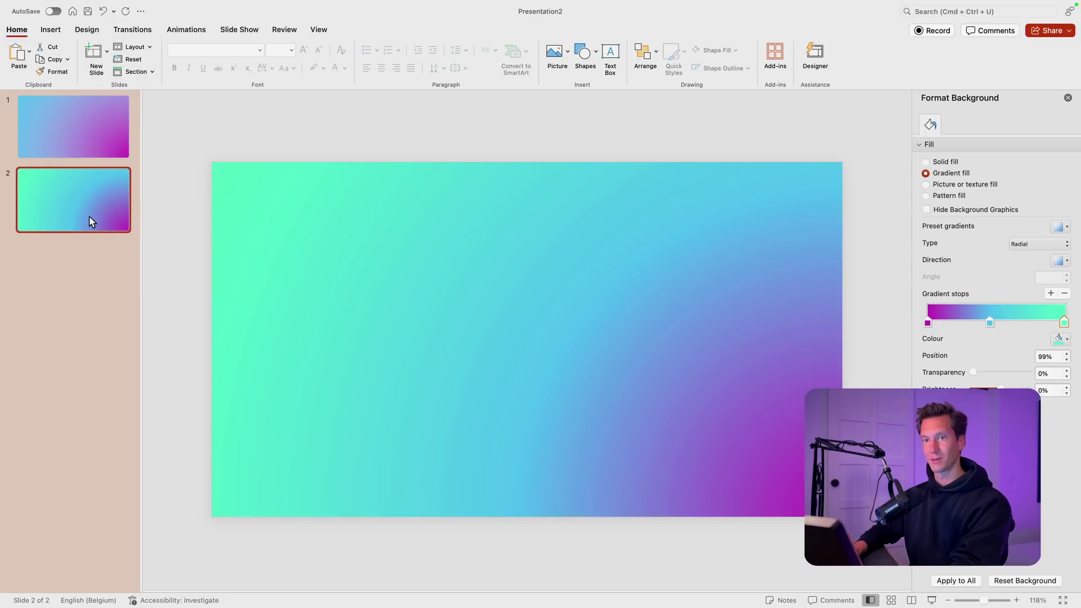
Apply a Morph transition to slide 2 and preview it in a slide show from slide 1.
click(127, 31)
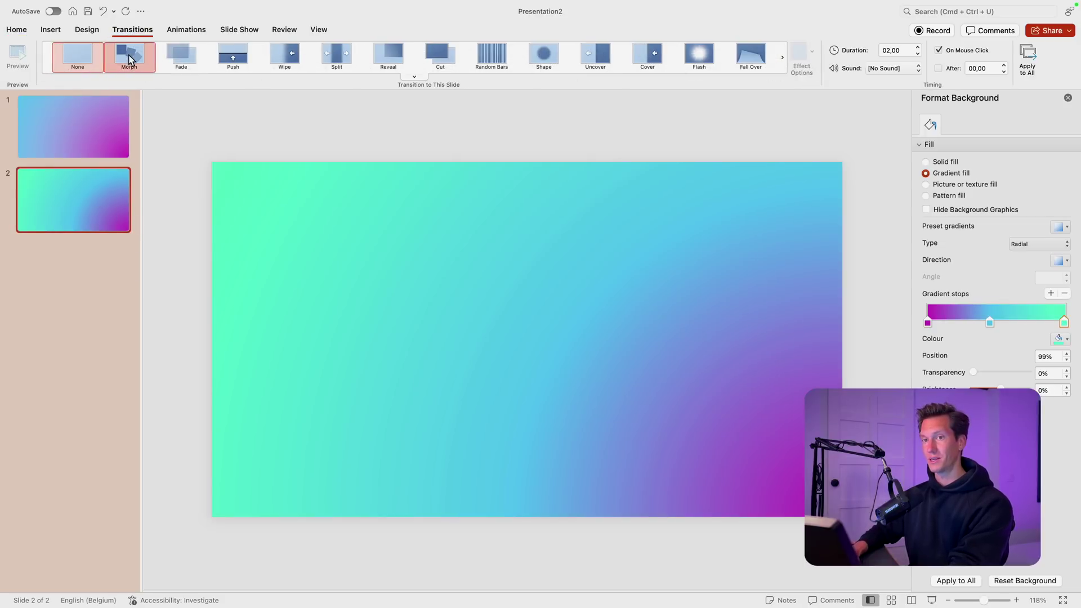
click(127, 54)
click(77, 115)
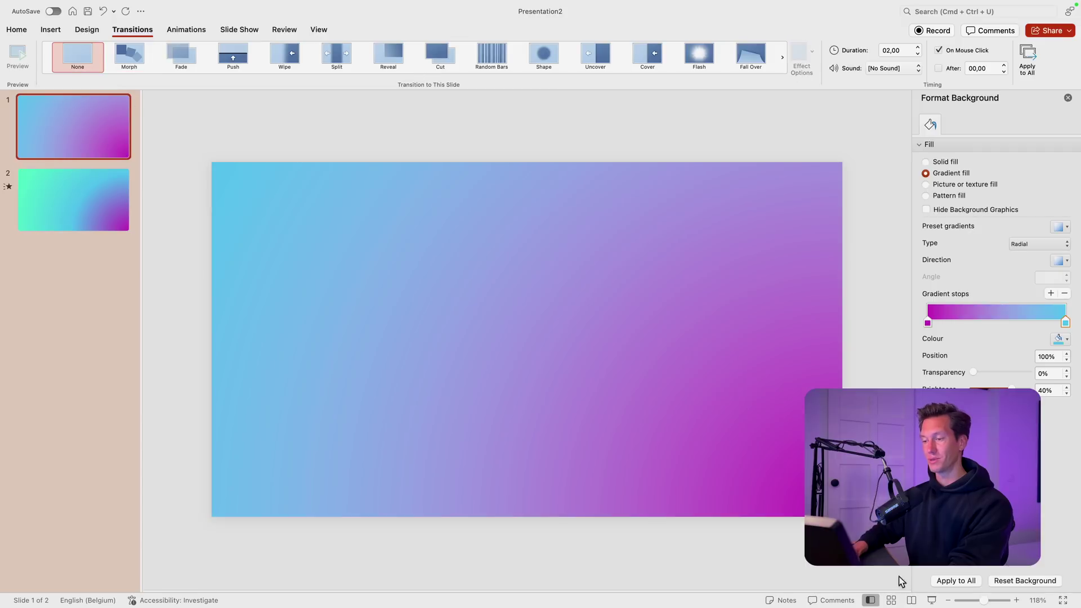
click(932, 599)
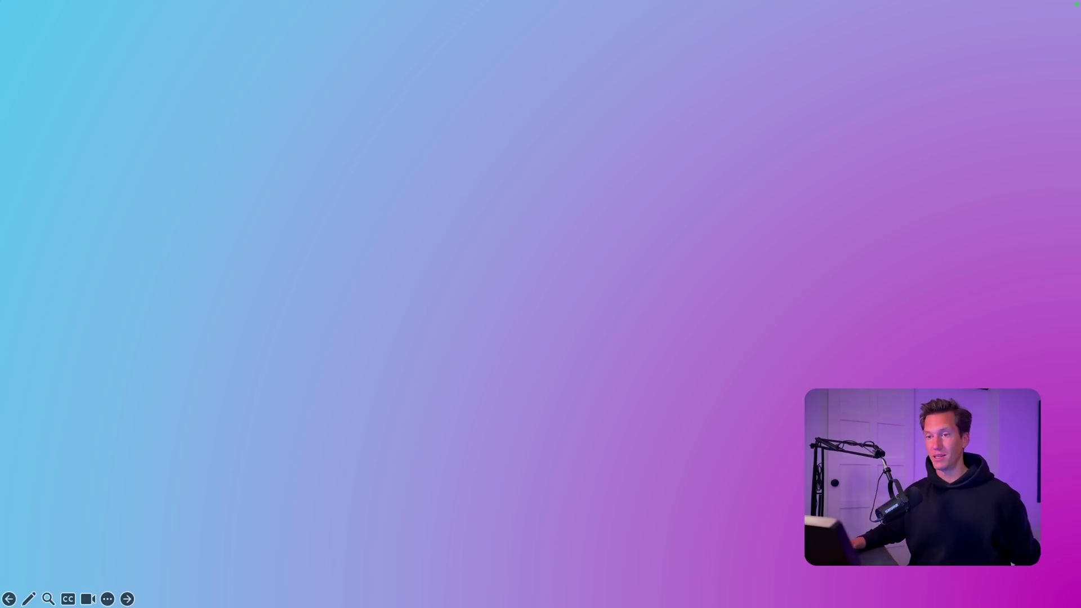
key(Right)
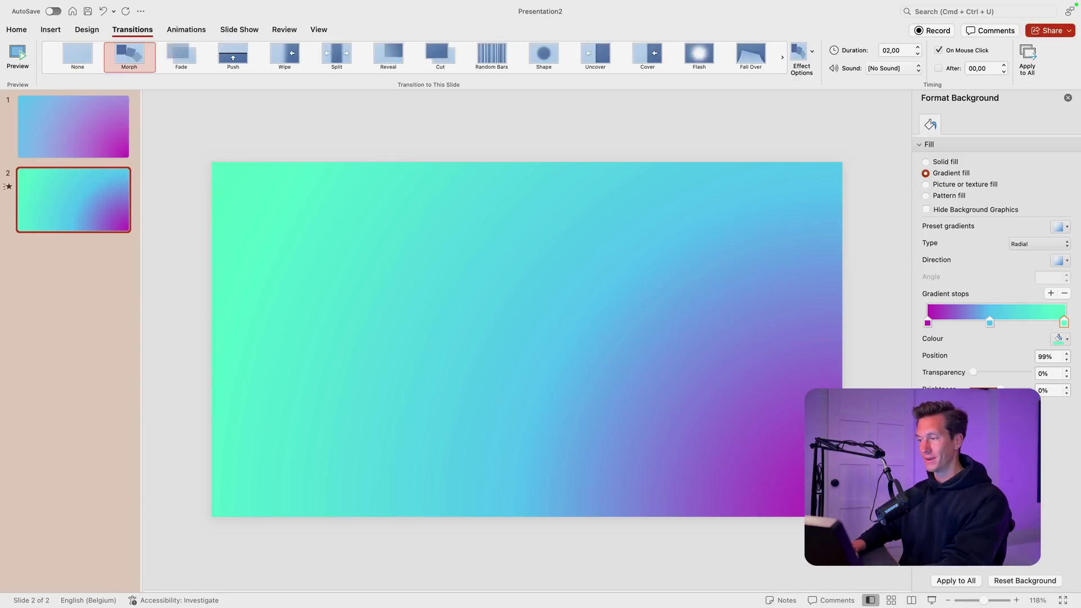
Add an 'Amazon Nova' text box in the slide centre, set in Avenir Next.
click(16, 29)
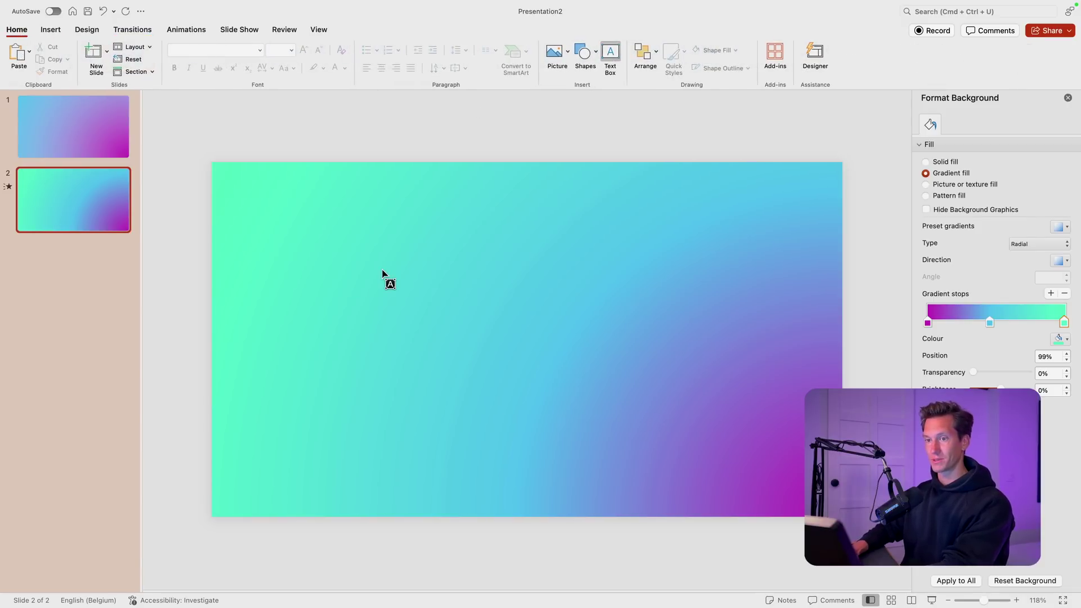
drag(382, 270, 732, 369)
text(Amazon)
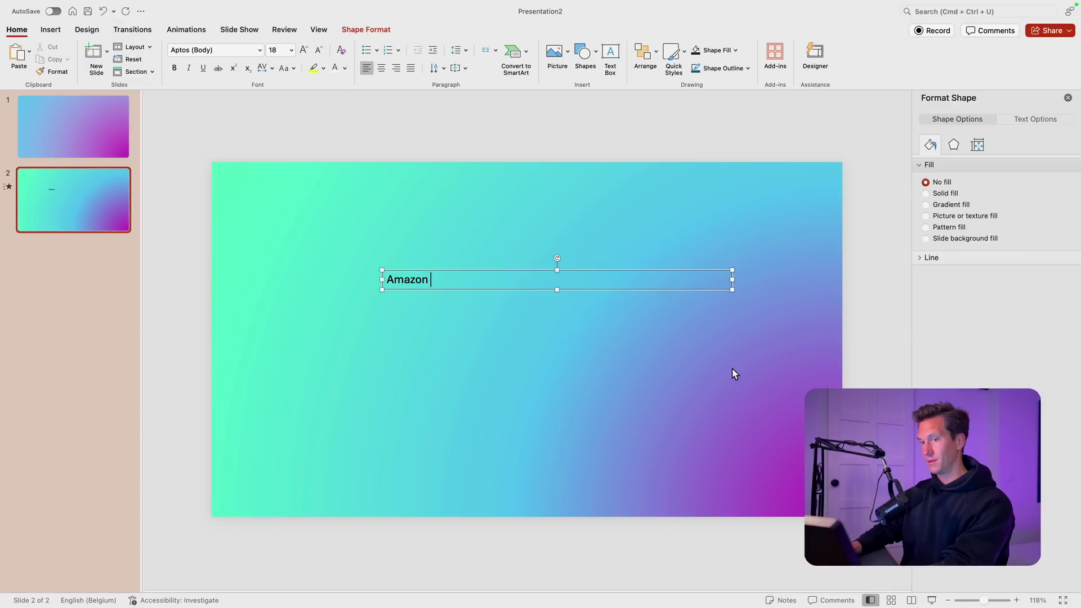
text(a)
key(super+a)
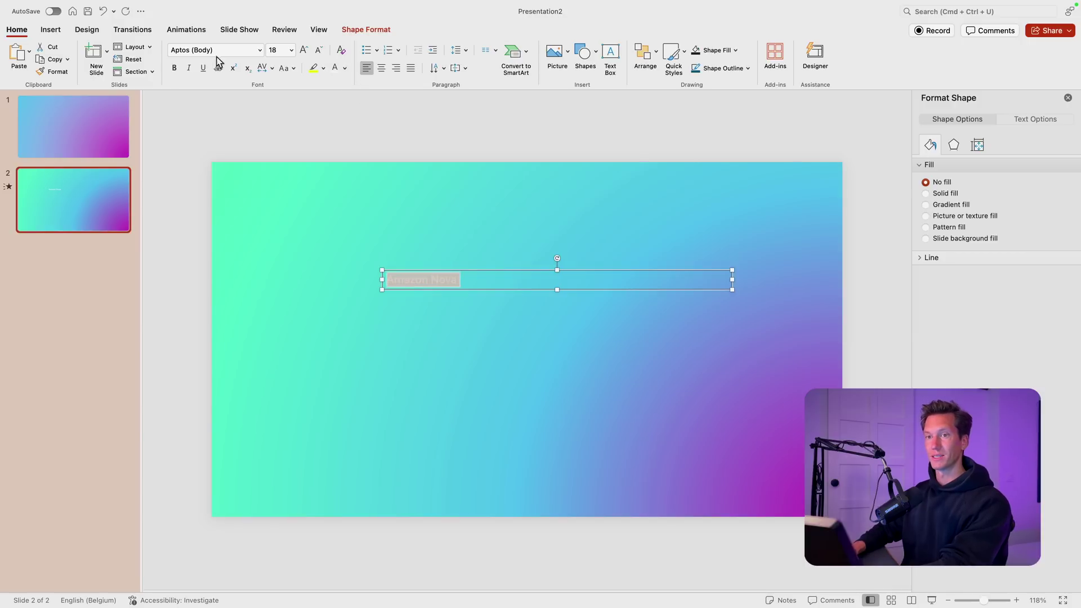
click(214, 49)
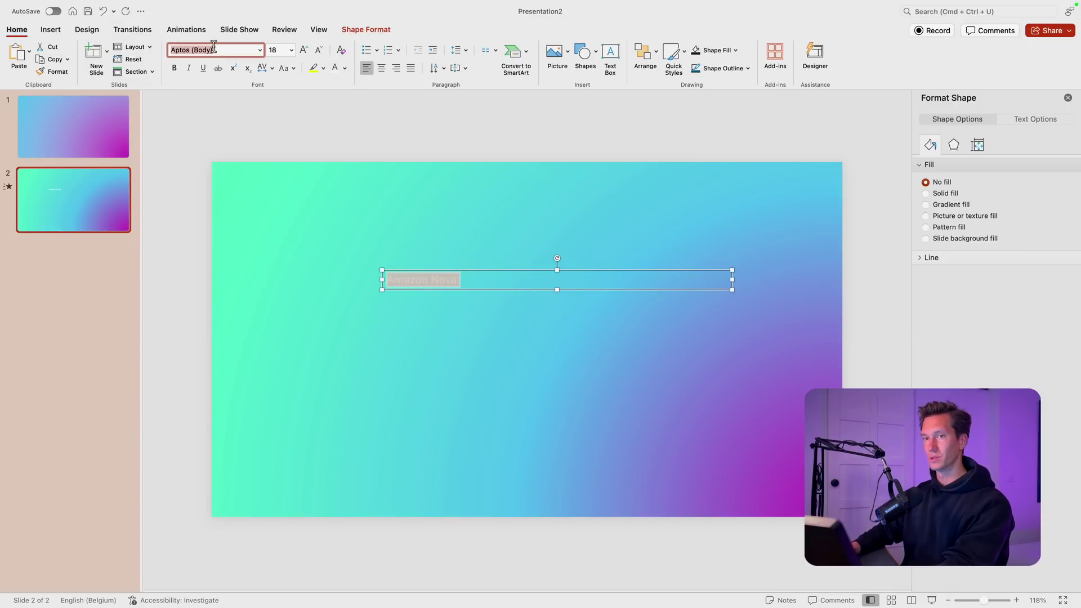
text(Avenir Ne)
key(Return)
Enlarge the title to 72 pt, centre-align it, and make it Demi Bold.
click(304, 50)
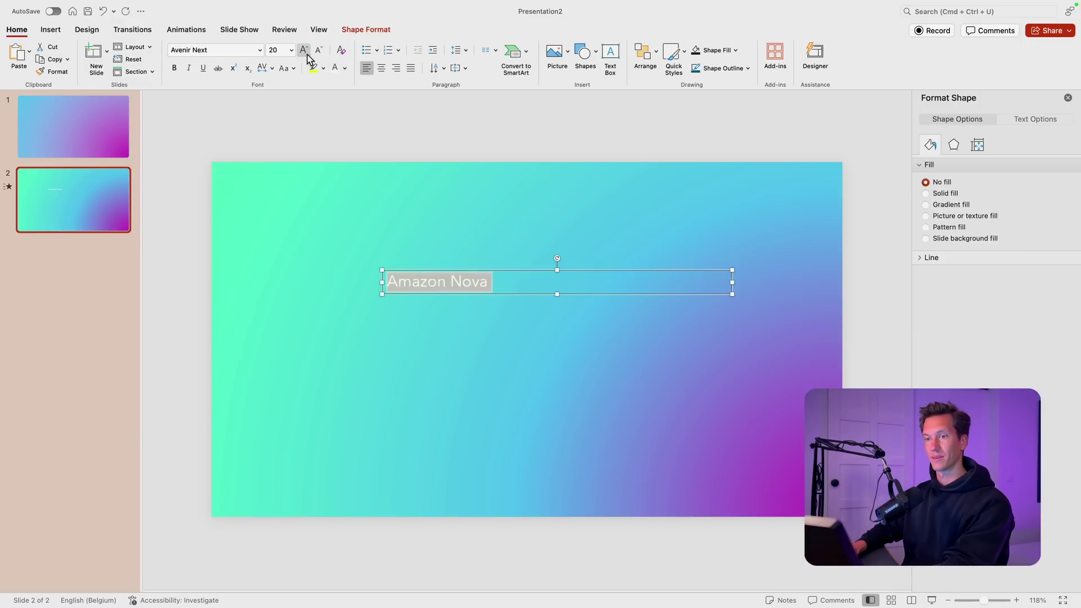
click(303, 50)
click(304, 51)
click(381, 67)
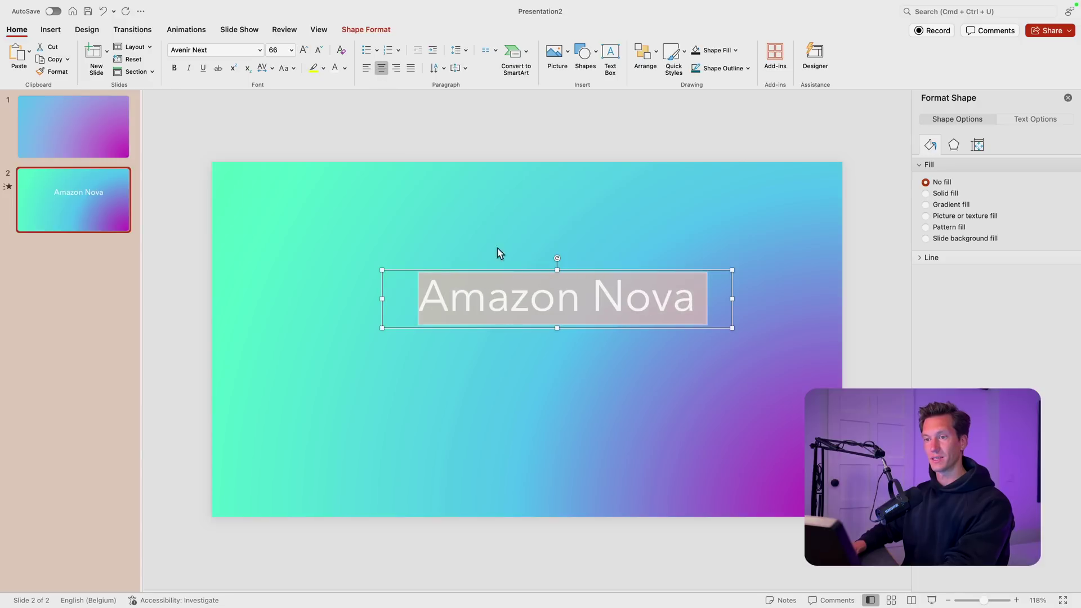
drag(527, 270, 498, 281)
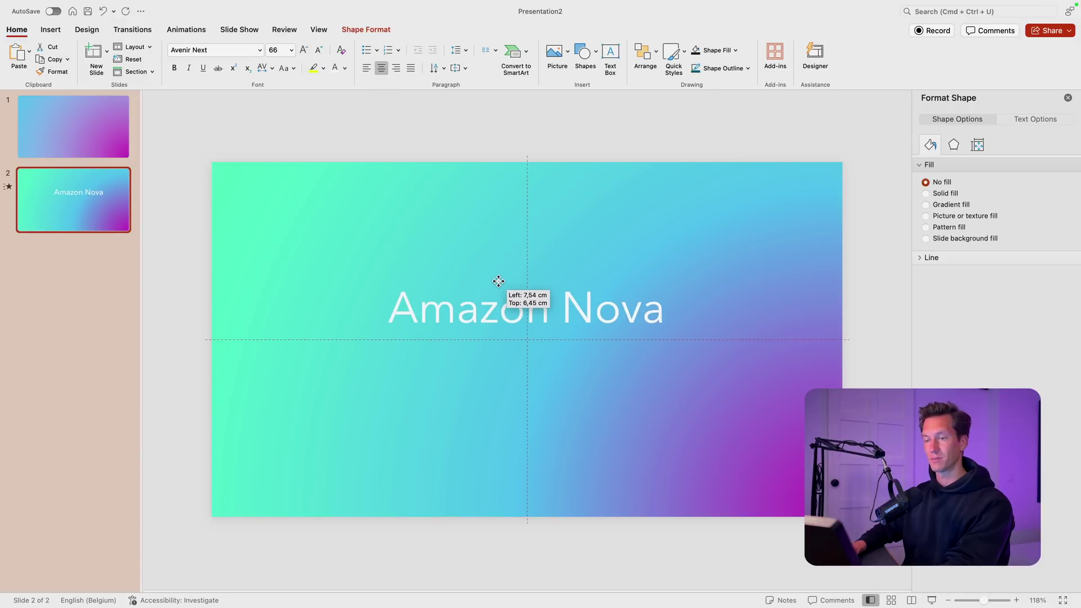
click(260, 50)
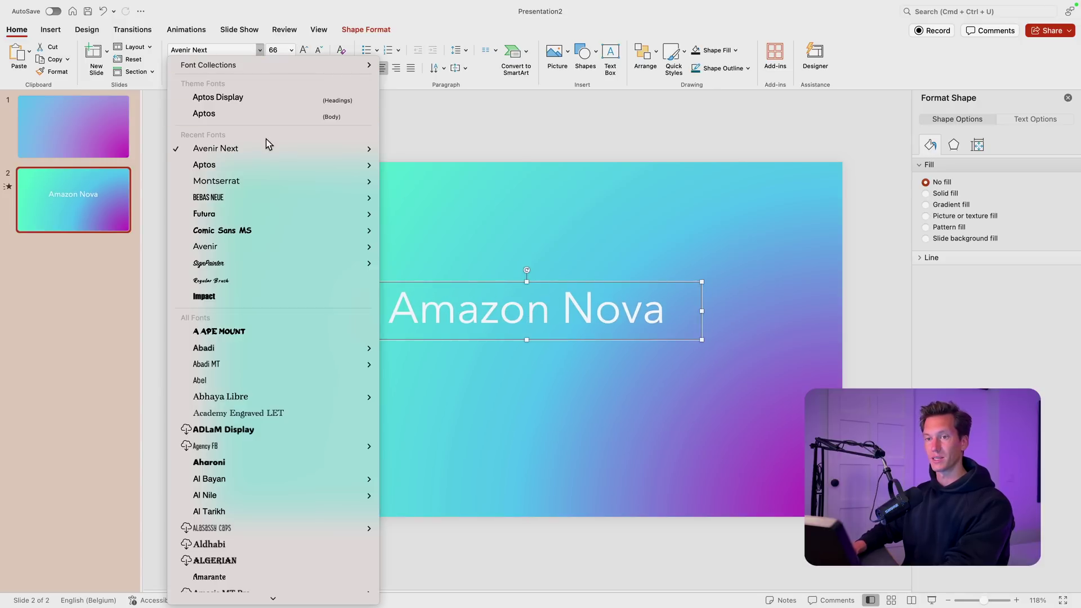
click(441, 301)
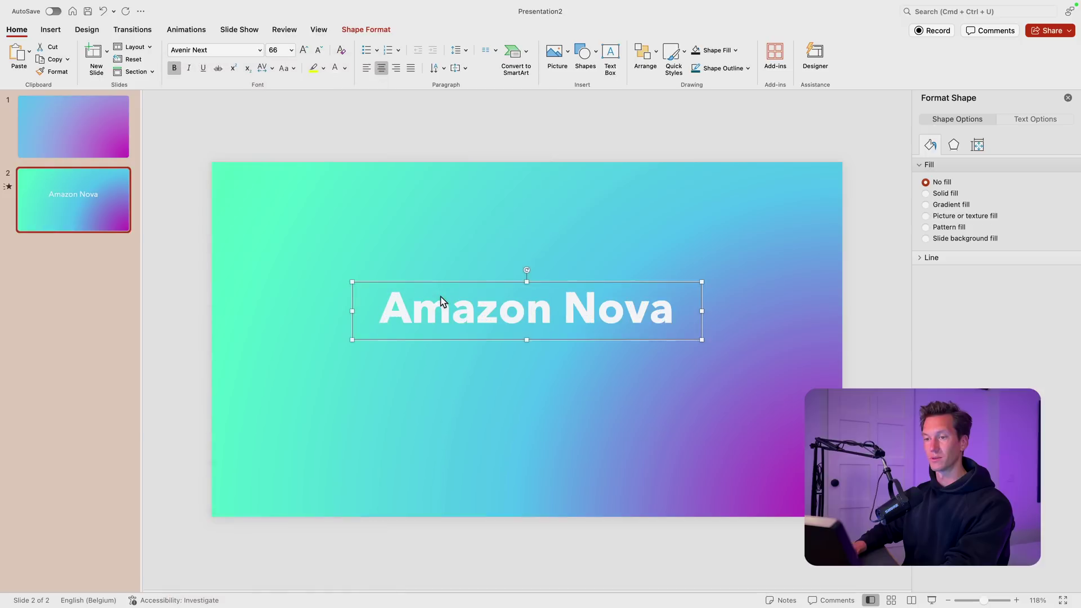
click(261, 54)
mouse_move(215, 147)
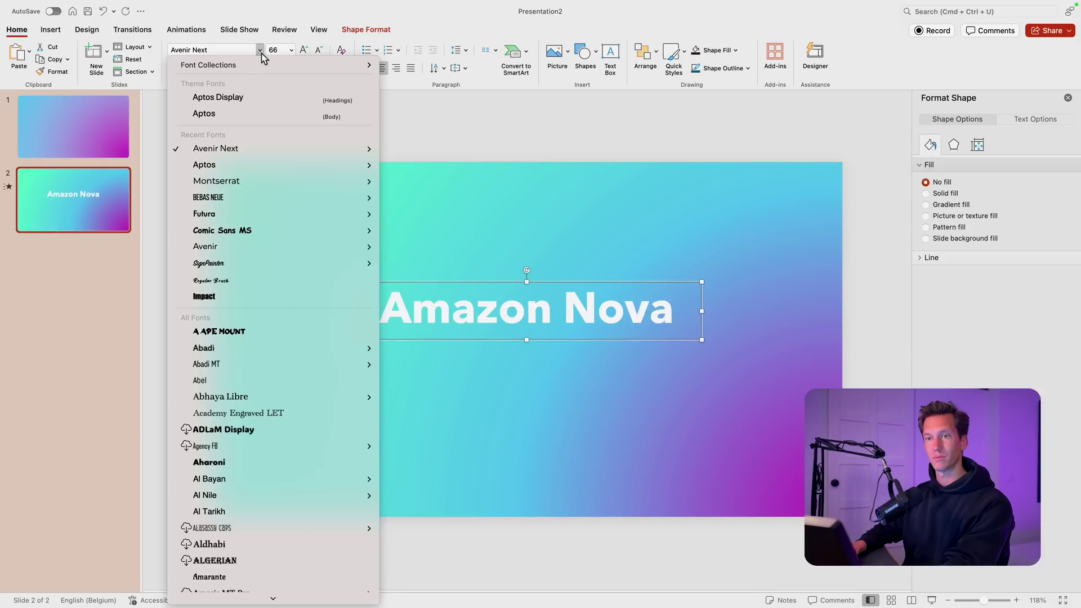
click(431, 269)
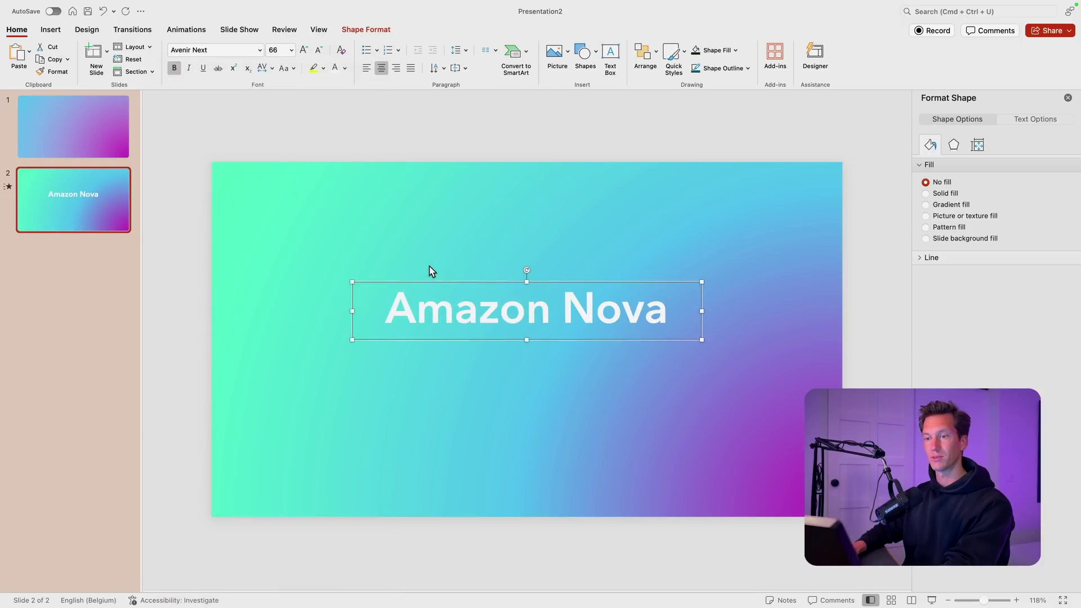
click(304, 50)
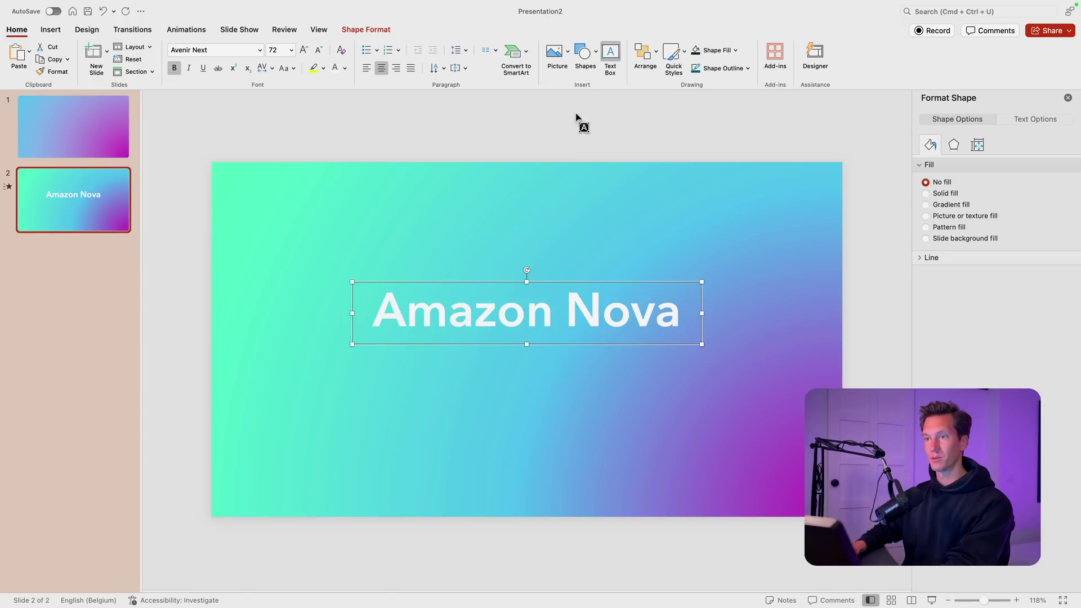
Add a centred subtitle below the title with the pasted description in Avenir Next.
drag(350, 359, 697, 413)
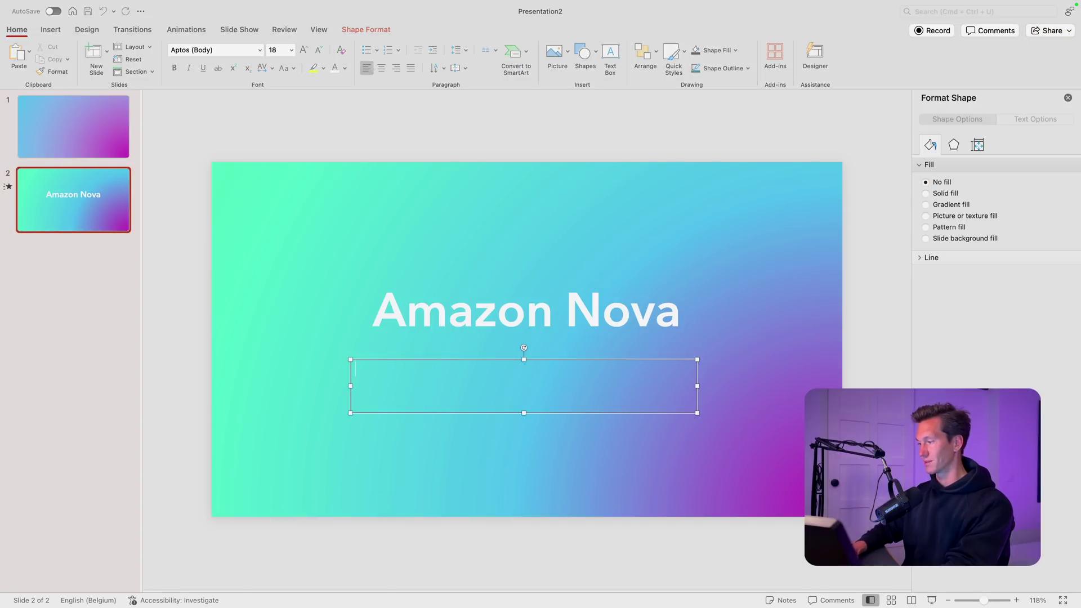
text(State-of-the-art foundation models that deliver frontier intelligence and industry leading price performance.)
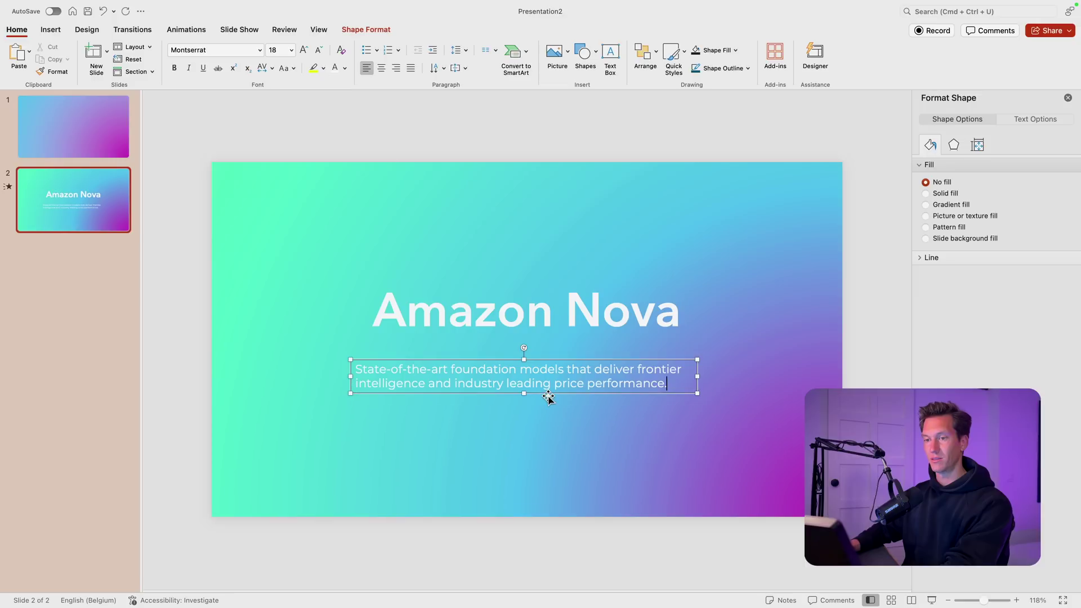
key(super+a)
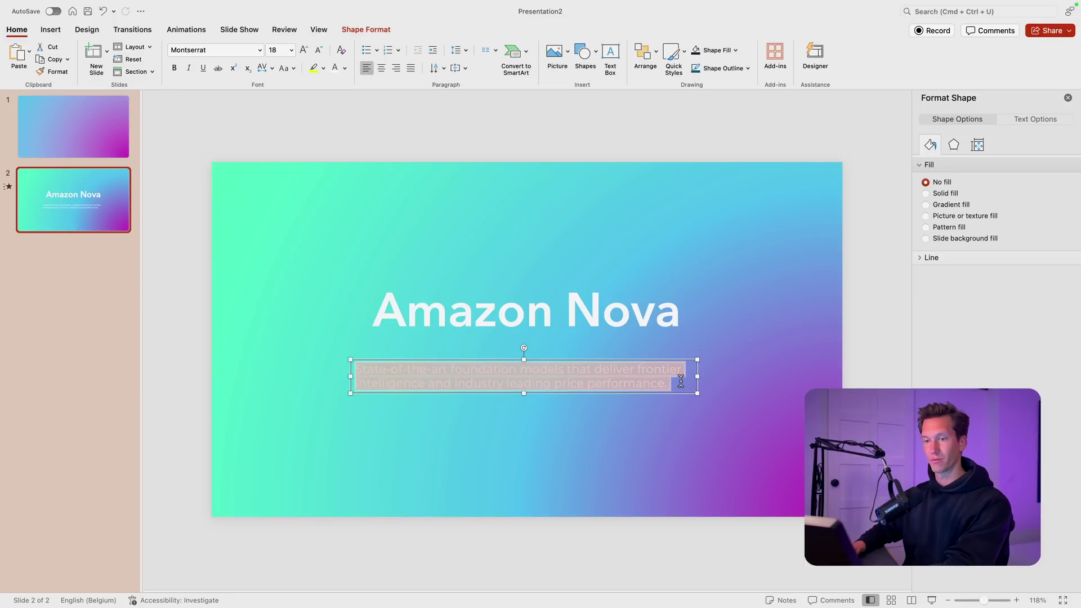
click(381, 68)
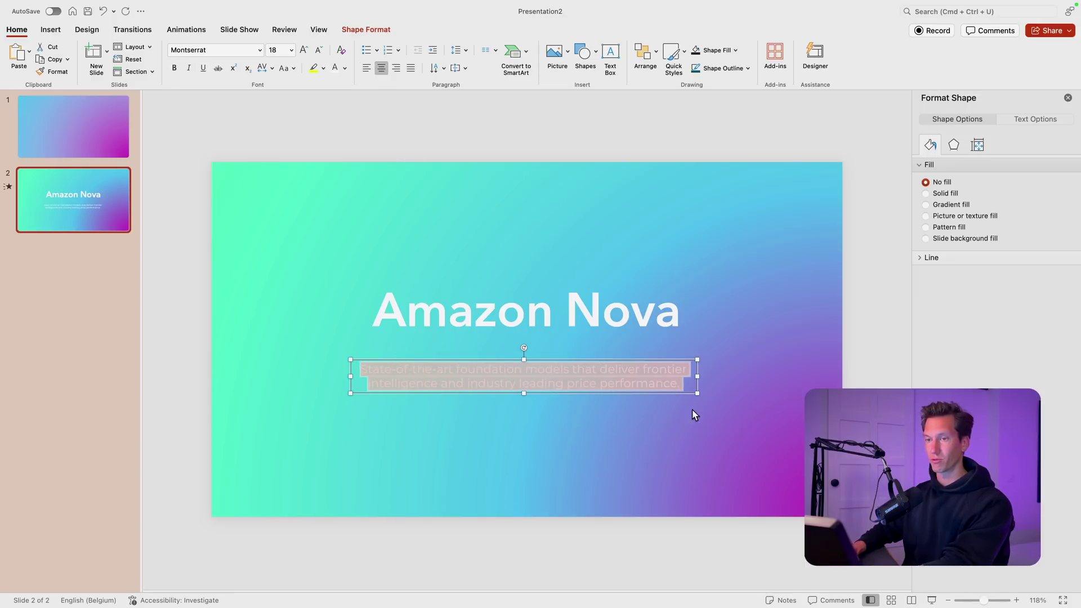
click(232, 50)
text(ae)
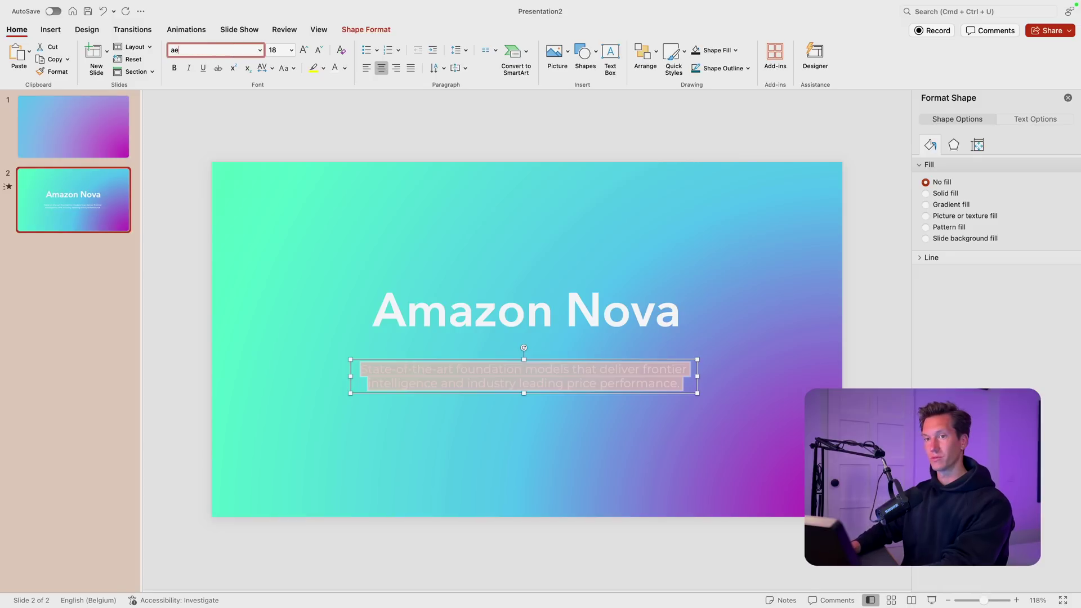
key(Return)
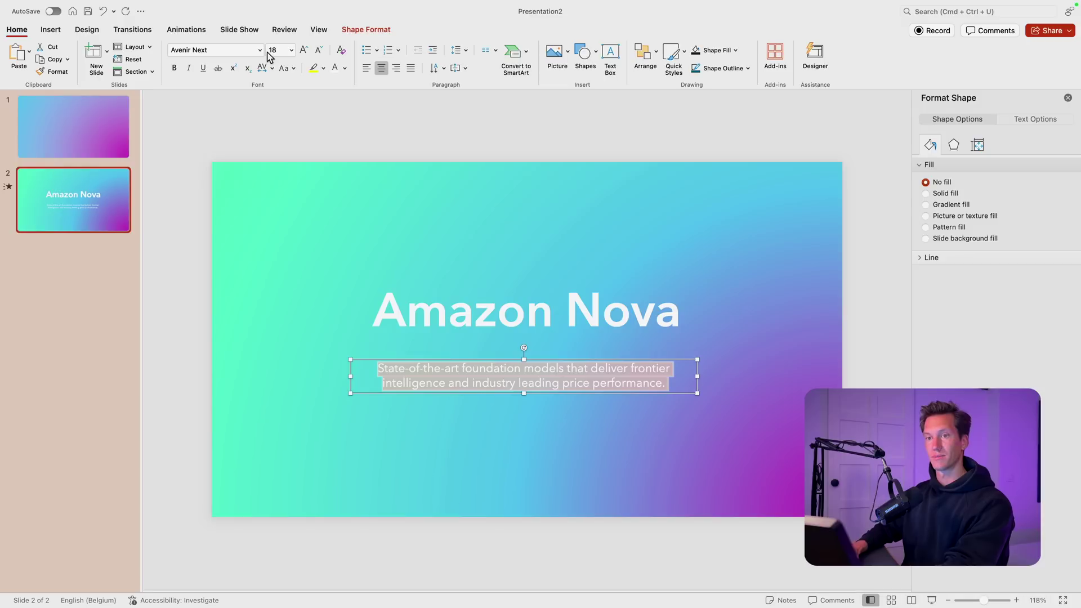
Make the subtitle Ultra Light and move it slightly up under the title.
click(260, 50)
mouse_move(215, 149)
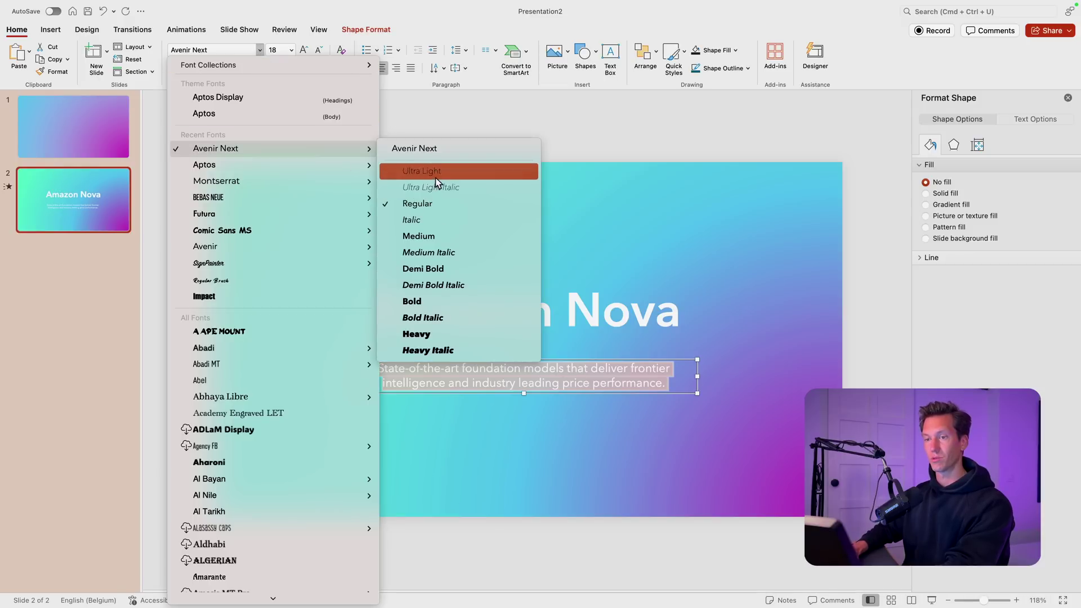
click(445, 171)
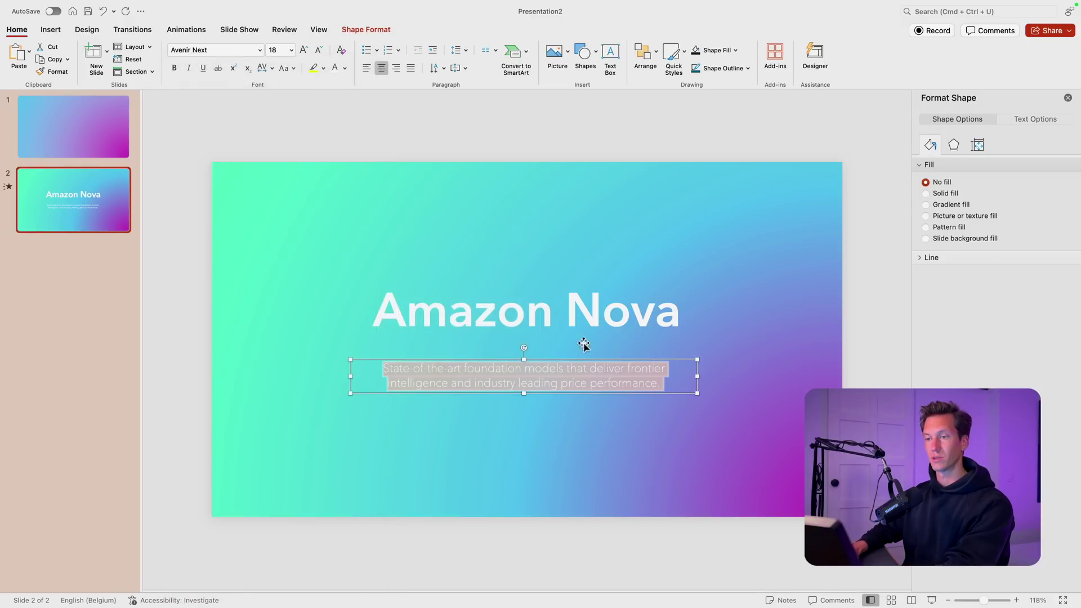
drag(600, 370, 599, 355)
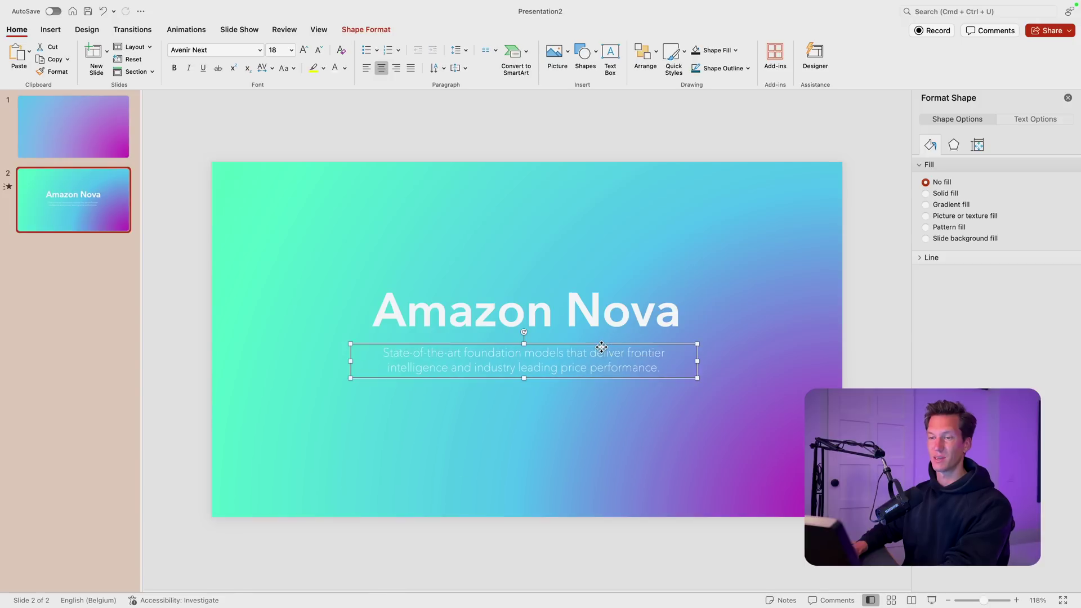
key(ctrl+z)
triple_click(590, 369)
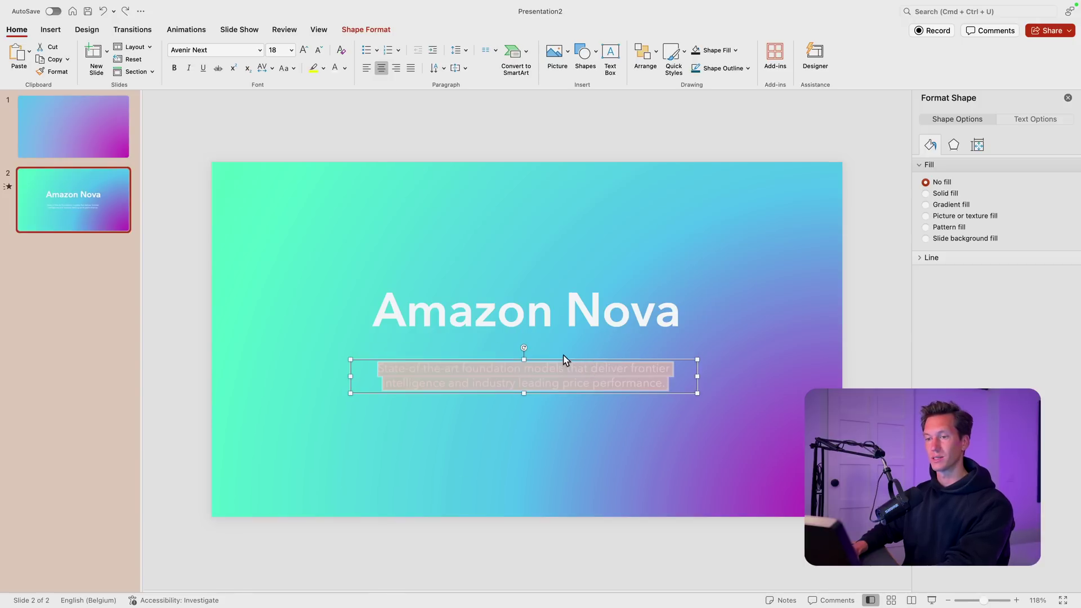
drag(568, 362, 567, 349)
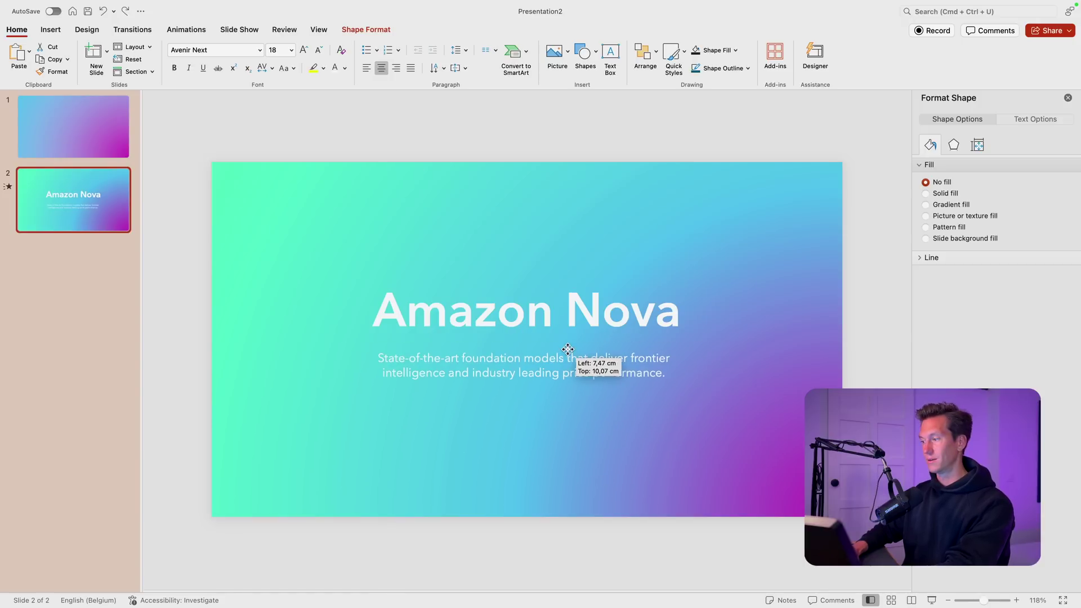
Move the middle gradient stop to 50% and lighten the green end stop to a pastel green.
click(512, 432)
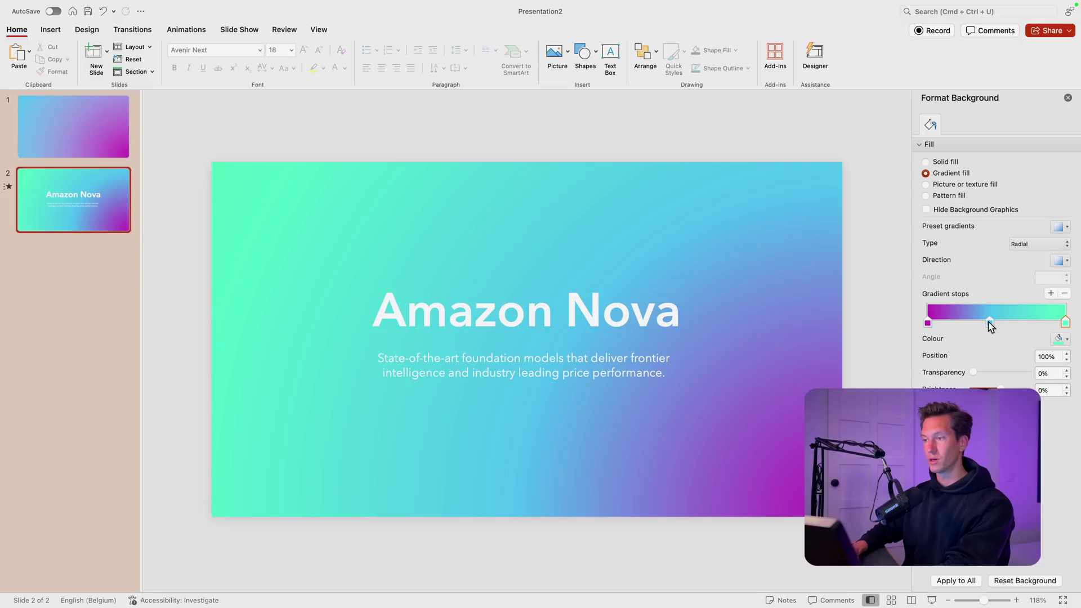
drag(991, 326, 996, 327)
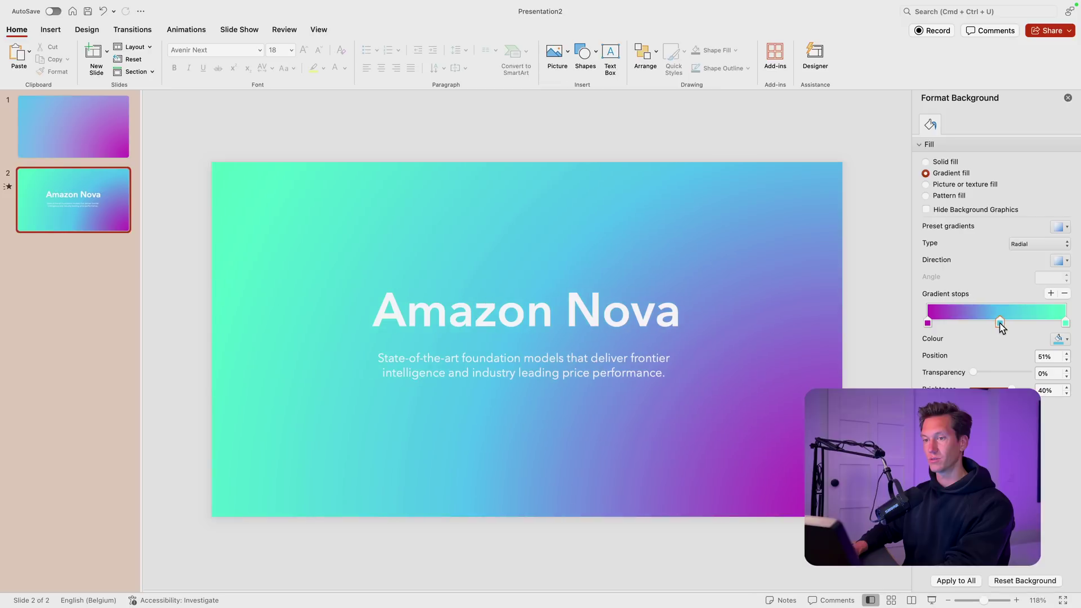
click(1065, 323)
click(1064, 341)
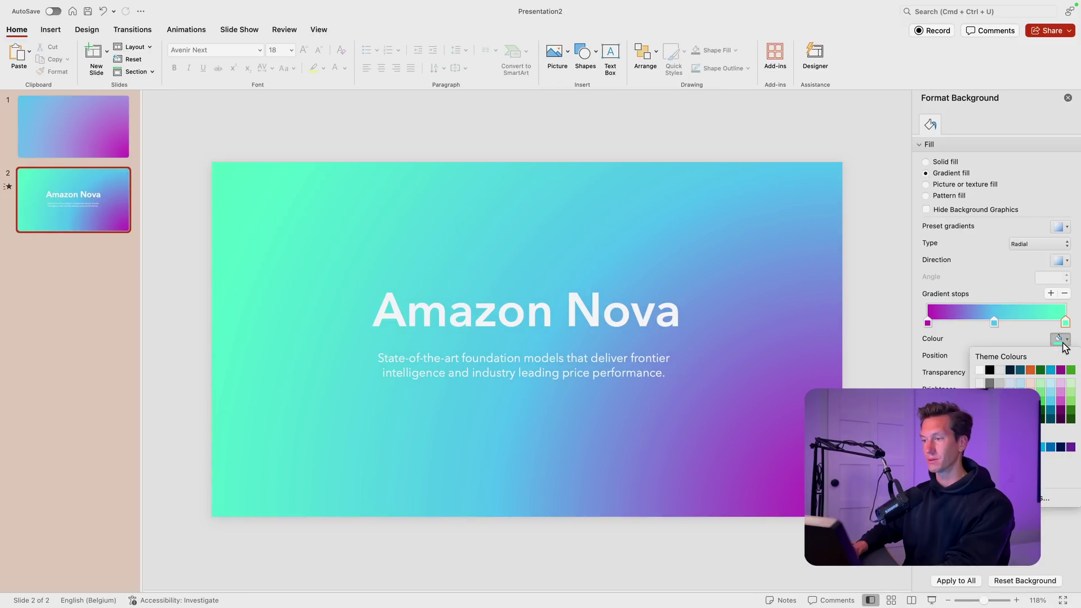
click(1046, 499)
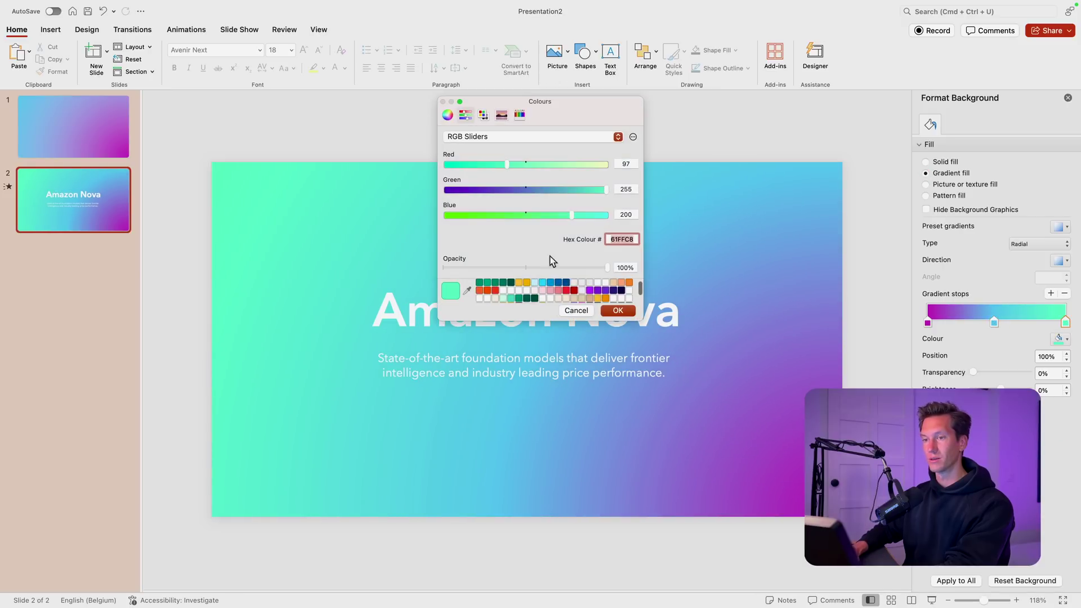
drag(551, 165, 551, 165)
click(560, 215)
click(615, 311)
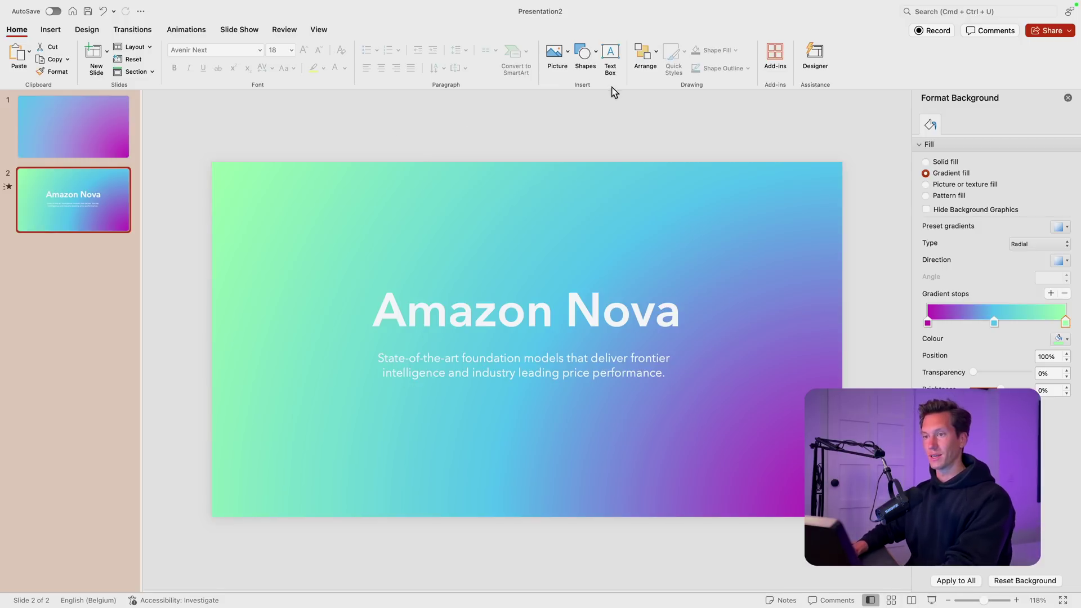
Insert a 'brain' stock icon onto slide 2.
click(50, 30)
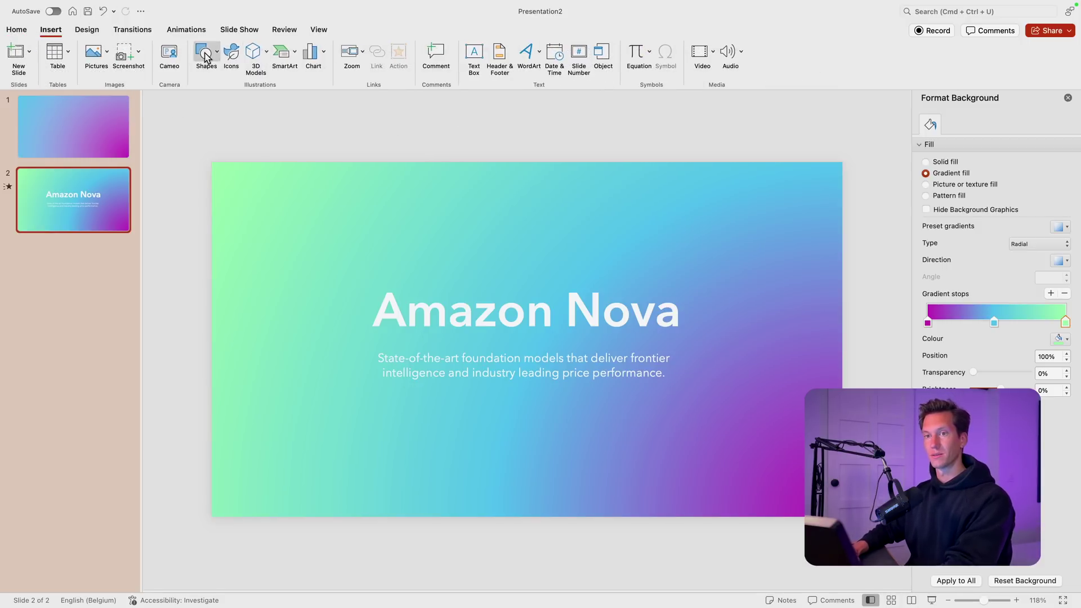
click(231, 53)
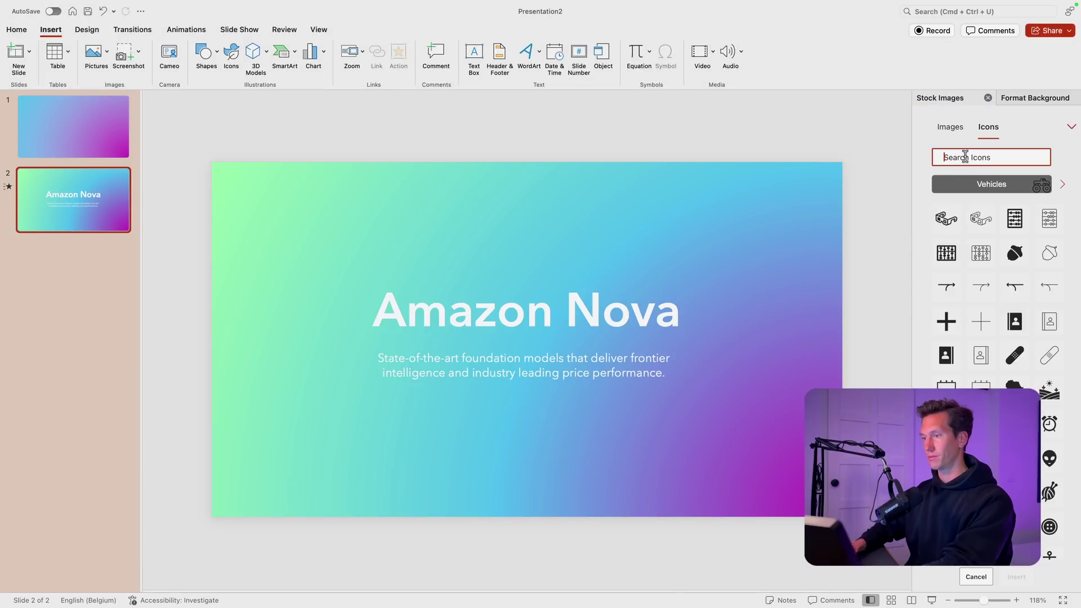
text(brain)
click(979, 258)
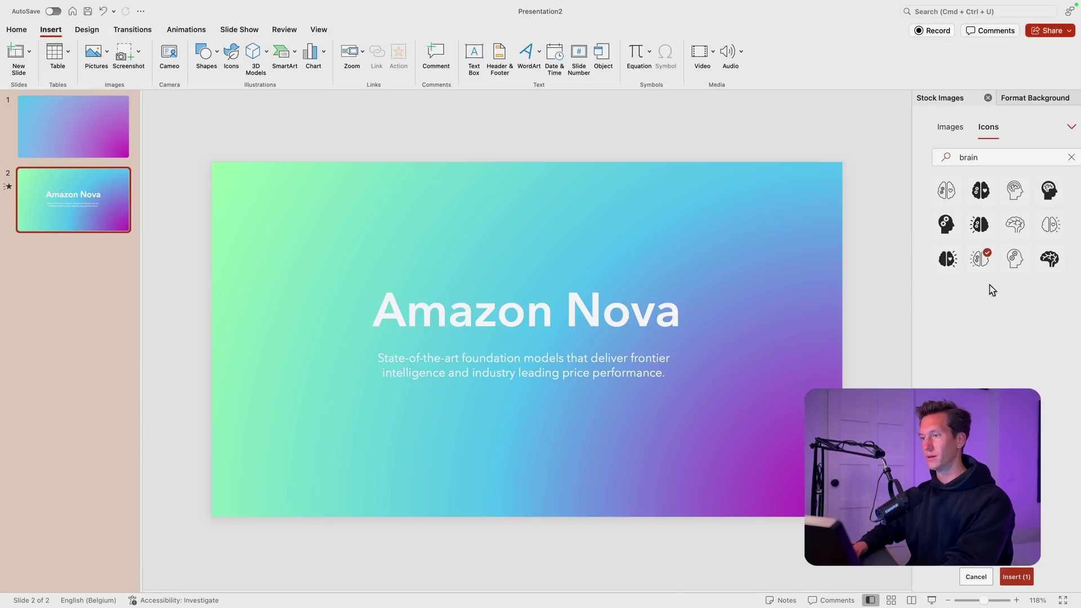
click(1016, 577)
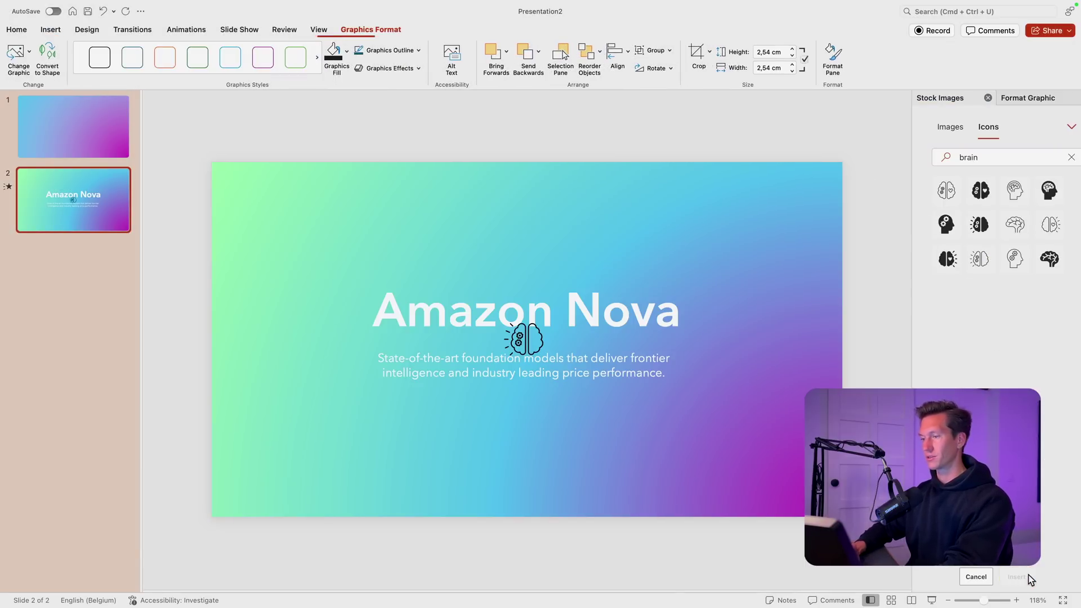
Place the brain icon above the title, make it white and slightly larger, then lower the group.
drag(528, 350, 532, 266)
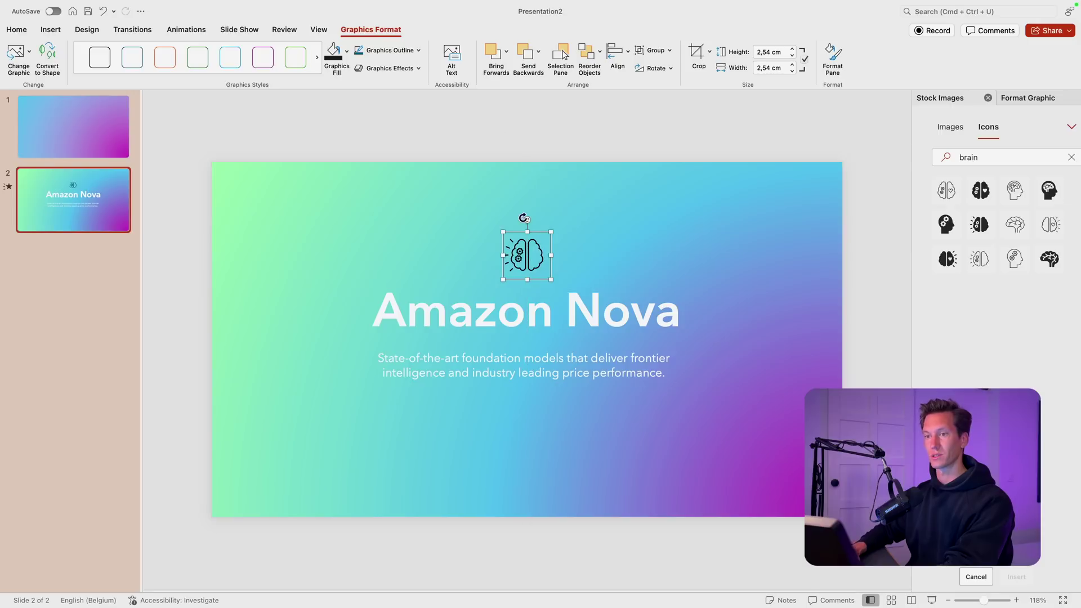
click(347, 50)
click(353, 106)
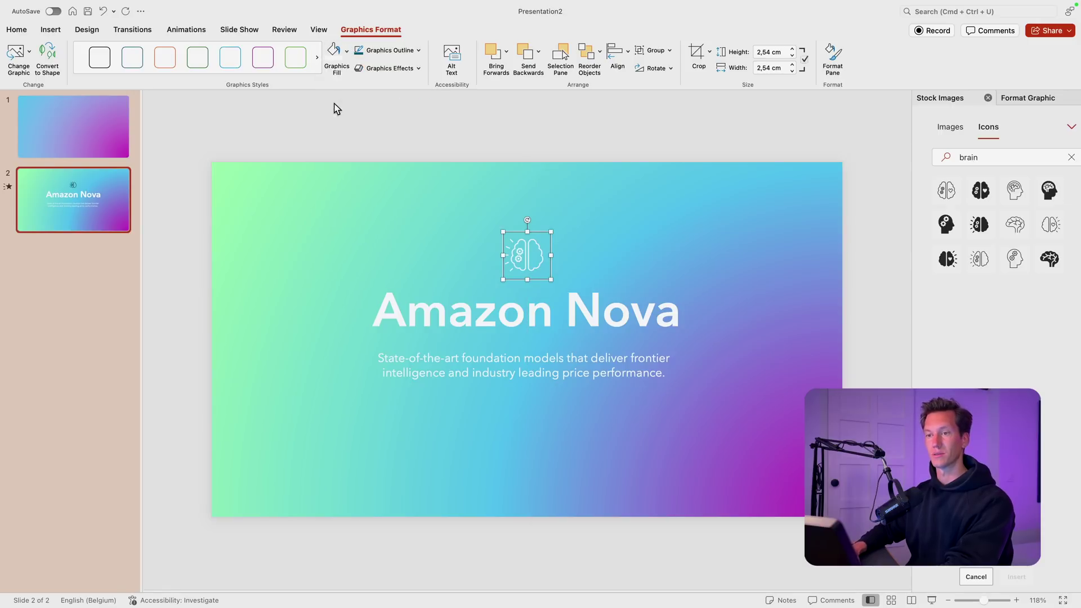
drag(551, 230, 556, 224)
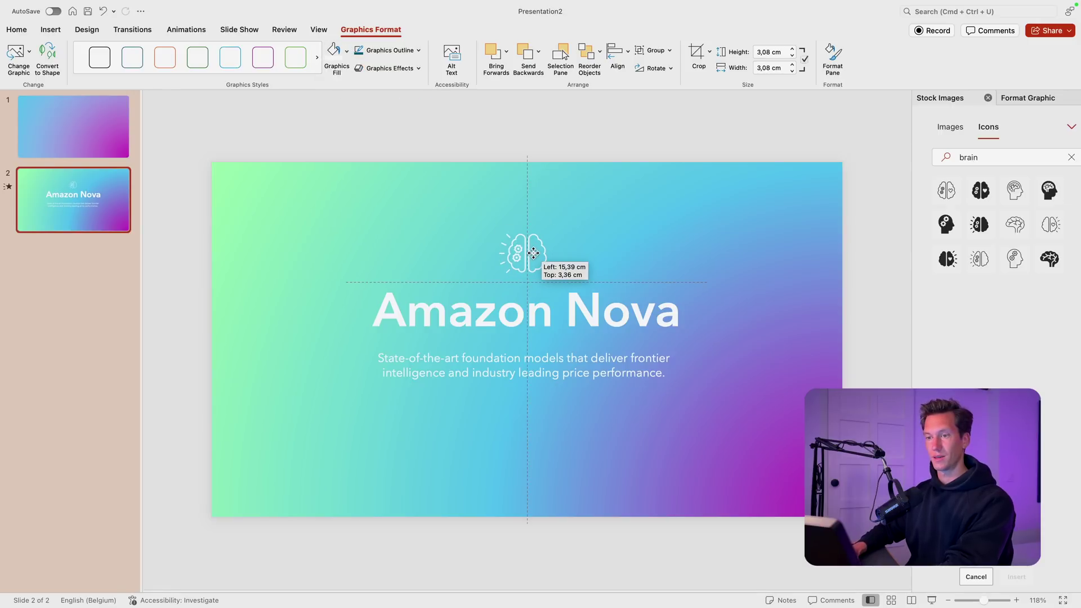
drag(704, 182, 237, 478)
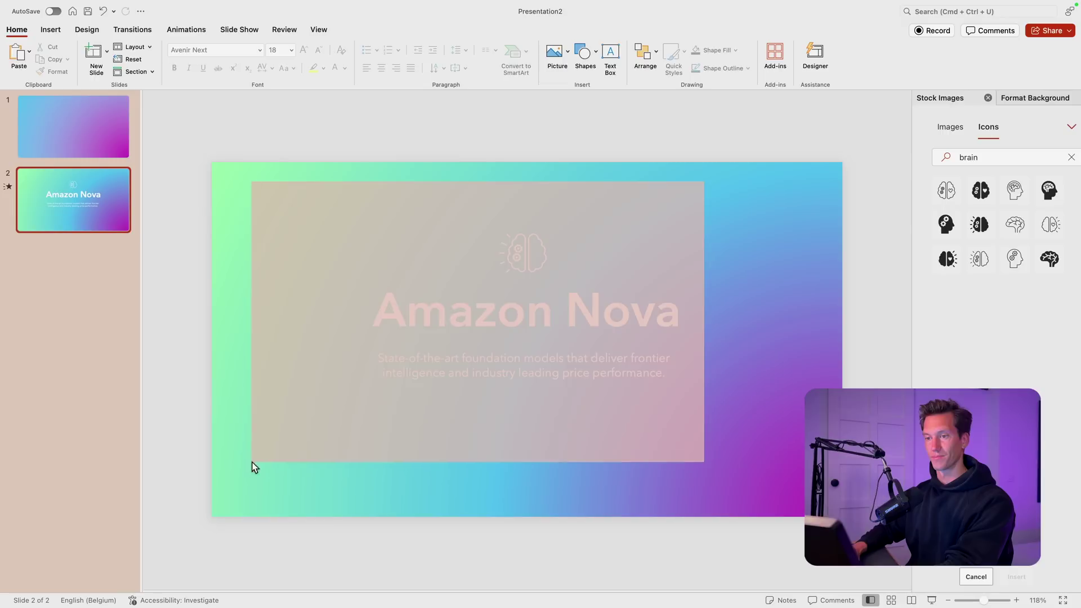
drag(585, 284, 585, 296)
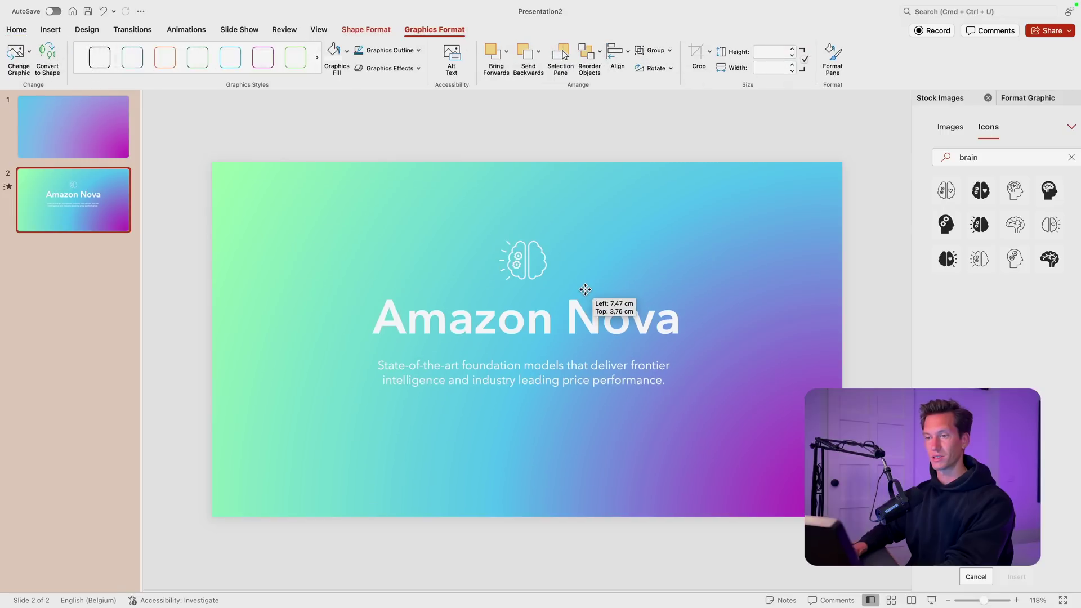
click(646, 257)
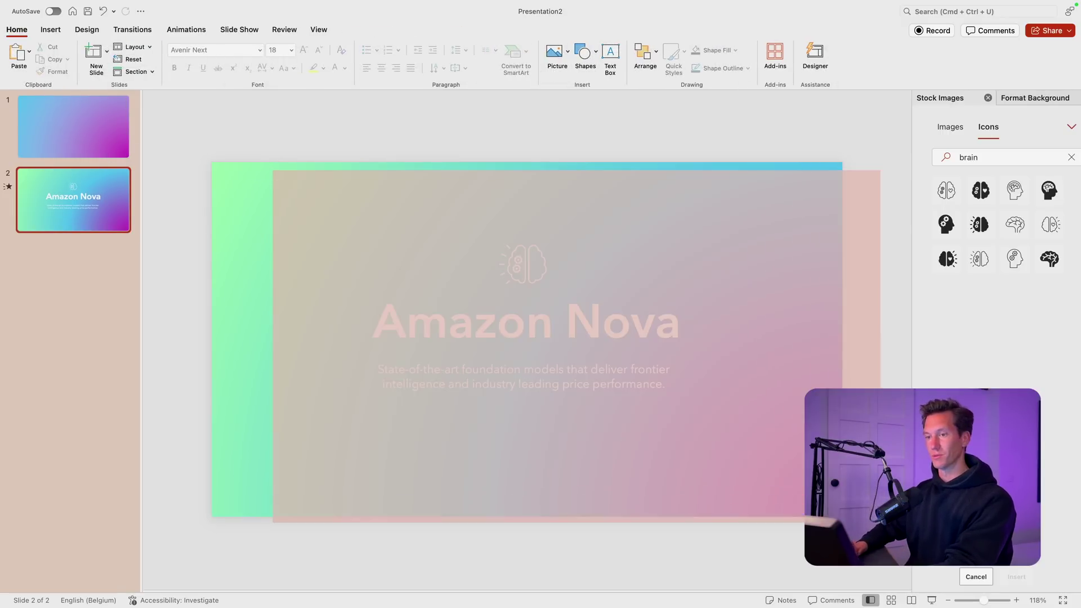
Paste the icon, title and subtitle onto slide 1, close the side panes, and zoom out.
click(77, 142)
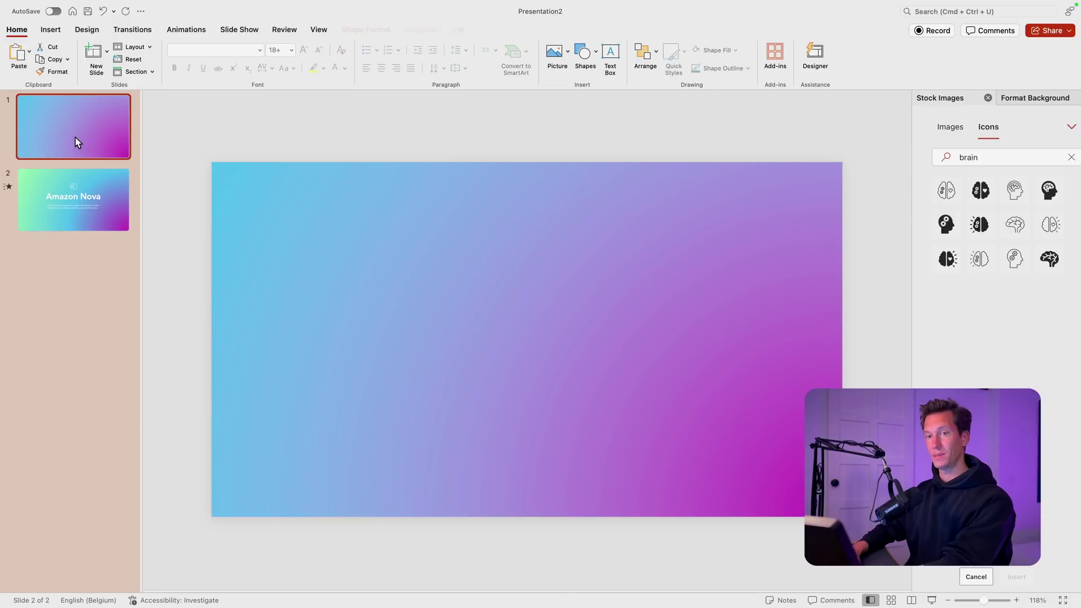
key(super+v)
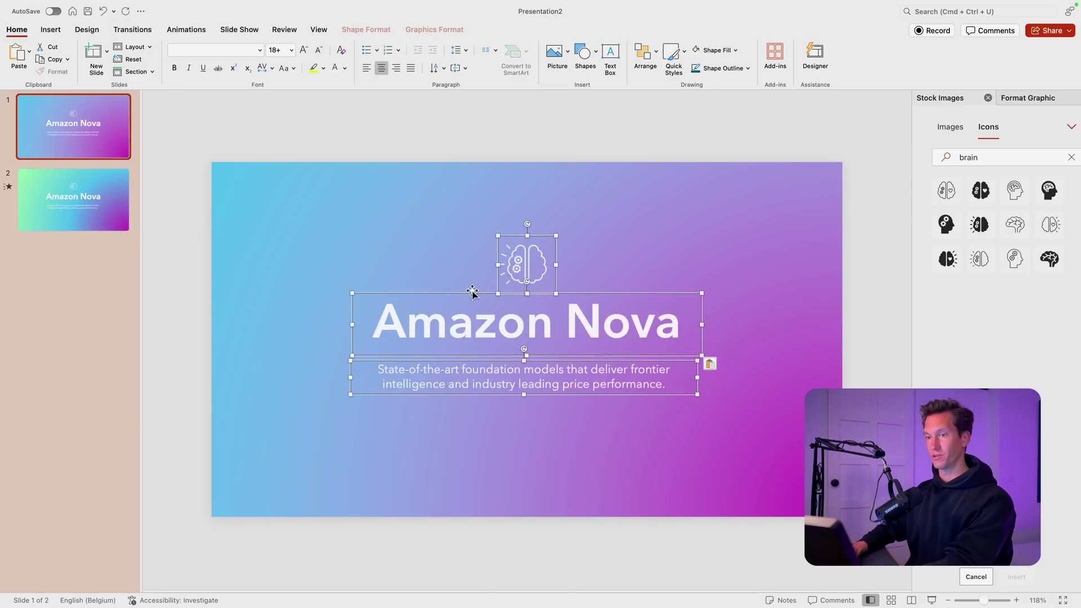
click(1001, 101)
click(1068, 97)
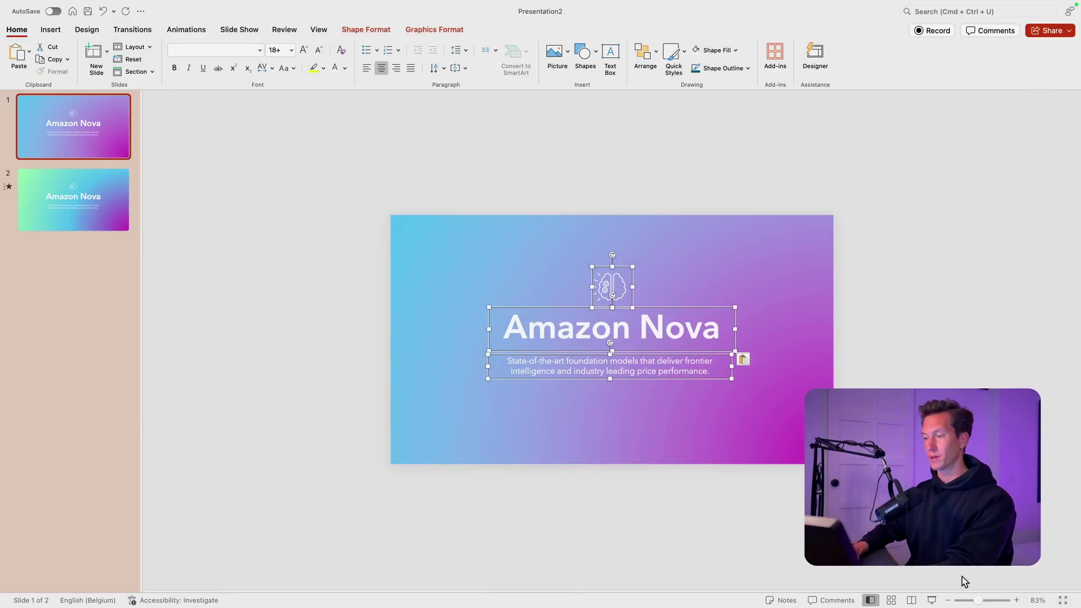
drag(979, 604, 977, 604)
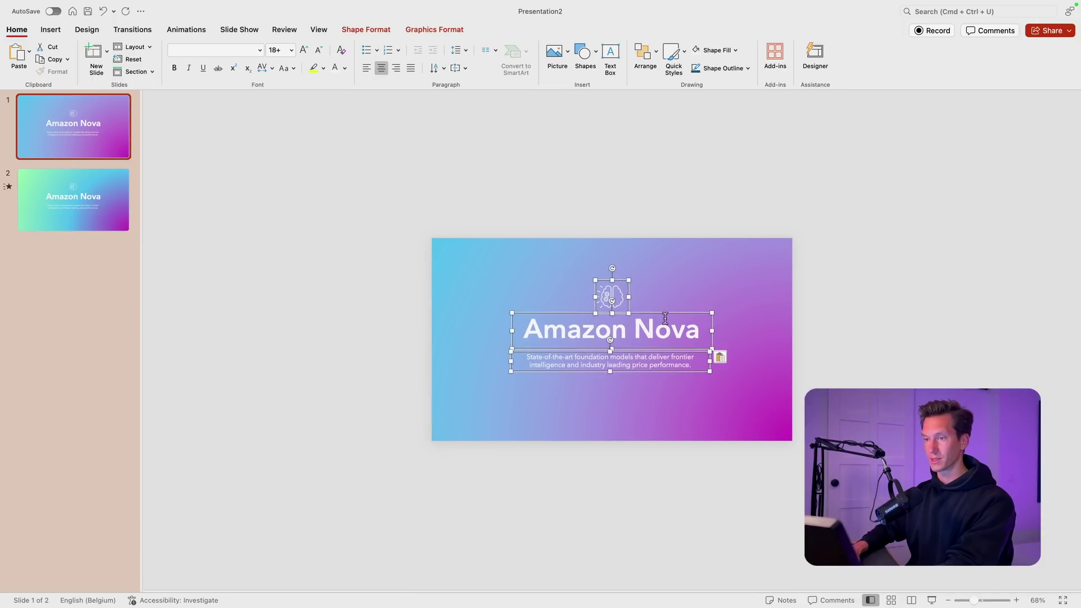
Drag the pasted icon, title and subtitle down below the slide's bottom edge.
drag(663, 313, 664, 485)
click(652, 500)
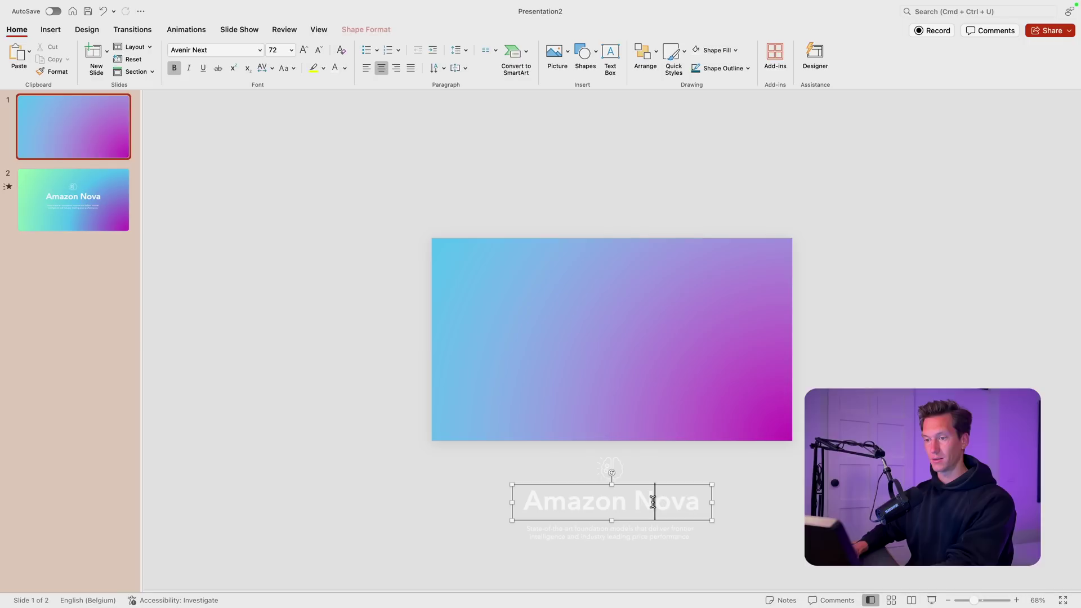
shift+click(649, 540)
drag(666, 523, 671, 565)
click(669, 549)
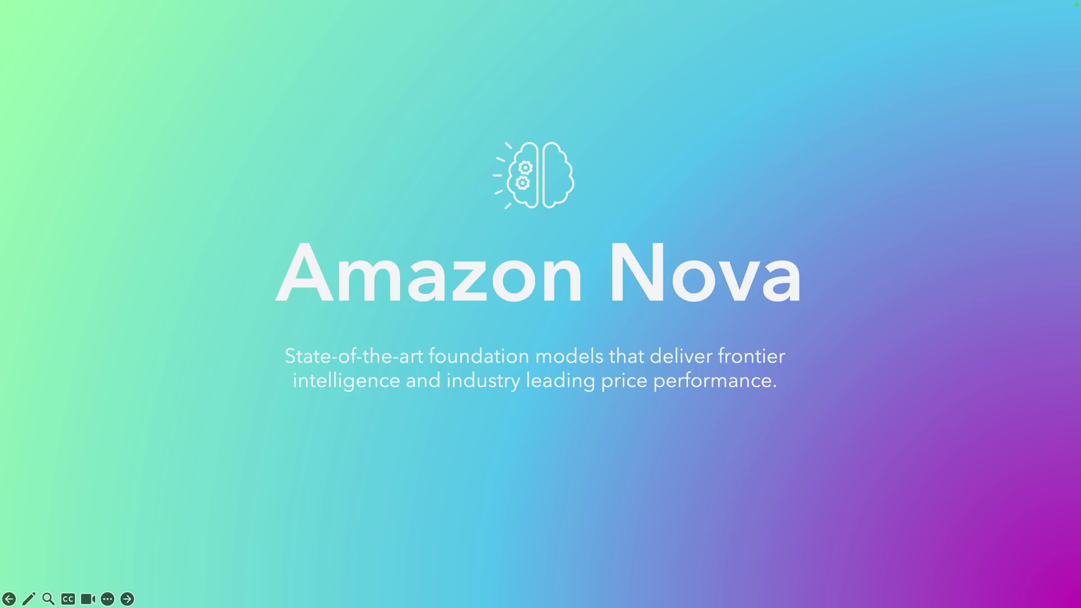
End the slide show and duplicate slide 1, placing the copy after the Amazon Nova slide.
key(Escape)
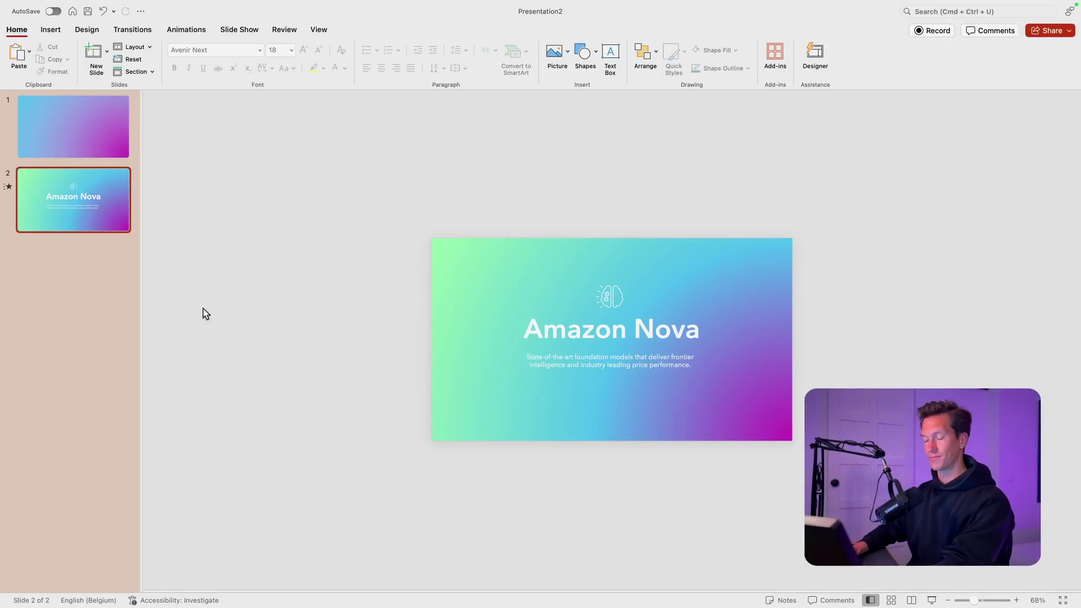
right_click(53, 246)
click(94, 127)
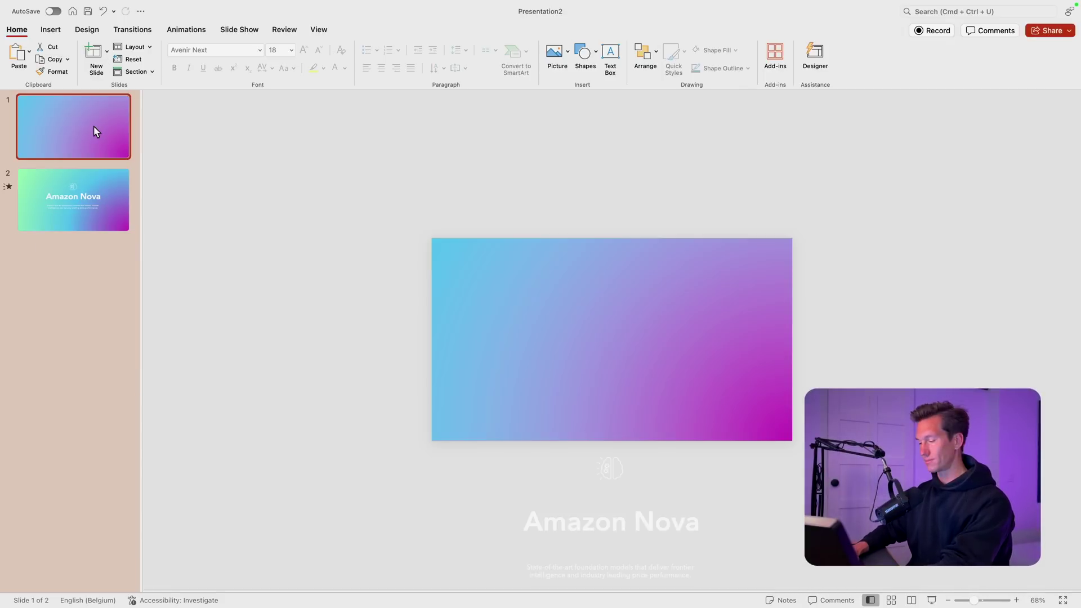
key(super+d)
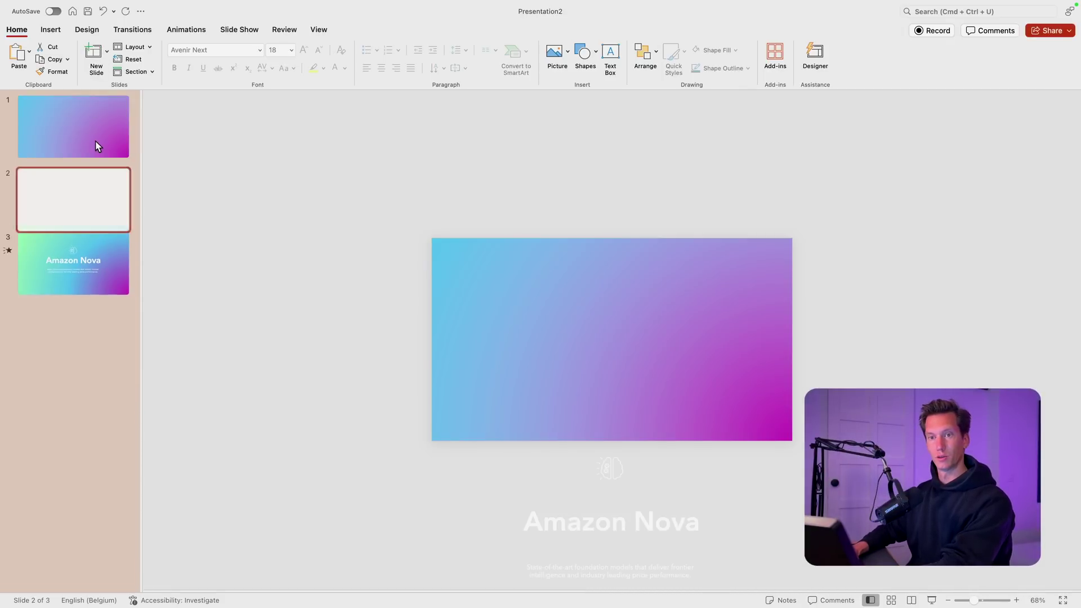
drag(92, 235, 85, 304)
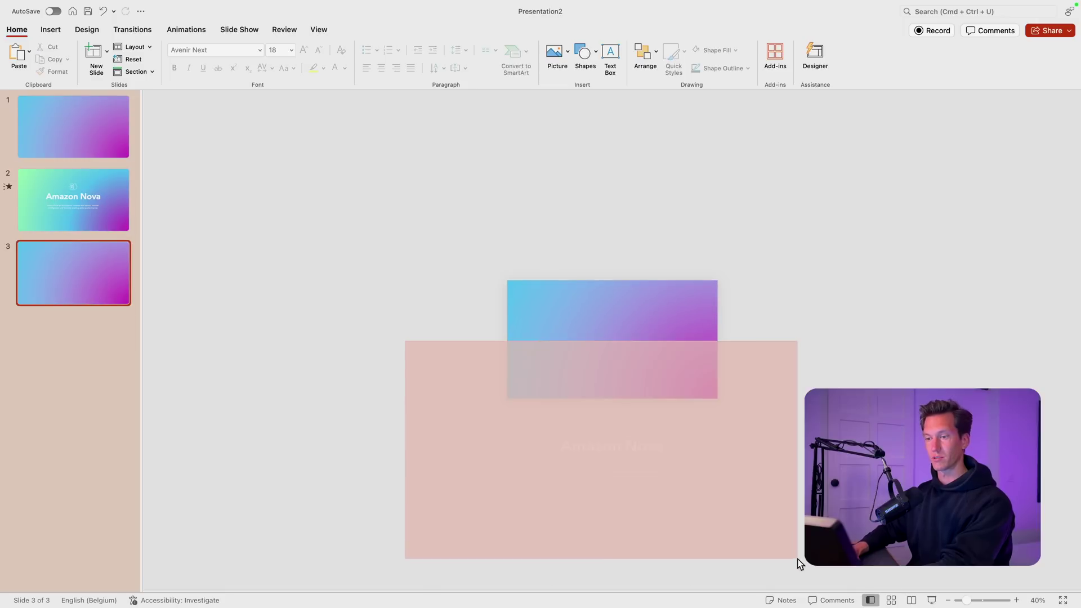
In slide 3's background settings, make the right gradient stop dark navy.
scroll(519, 302, up, 5)
right_click(606, 305)
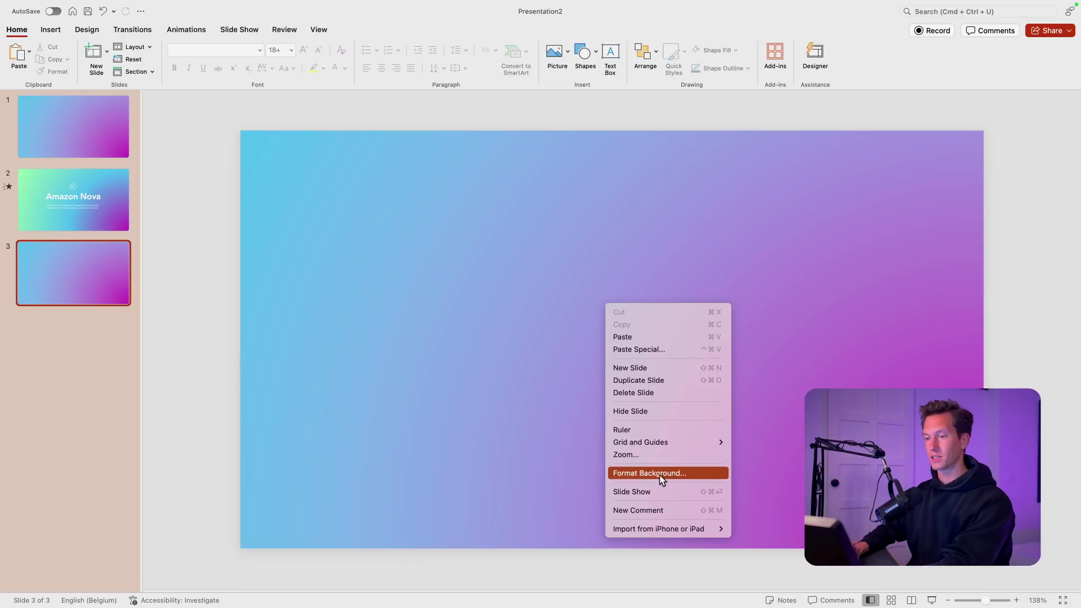
click(649, 473)
click(1064, 339)
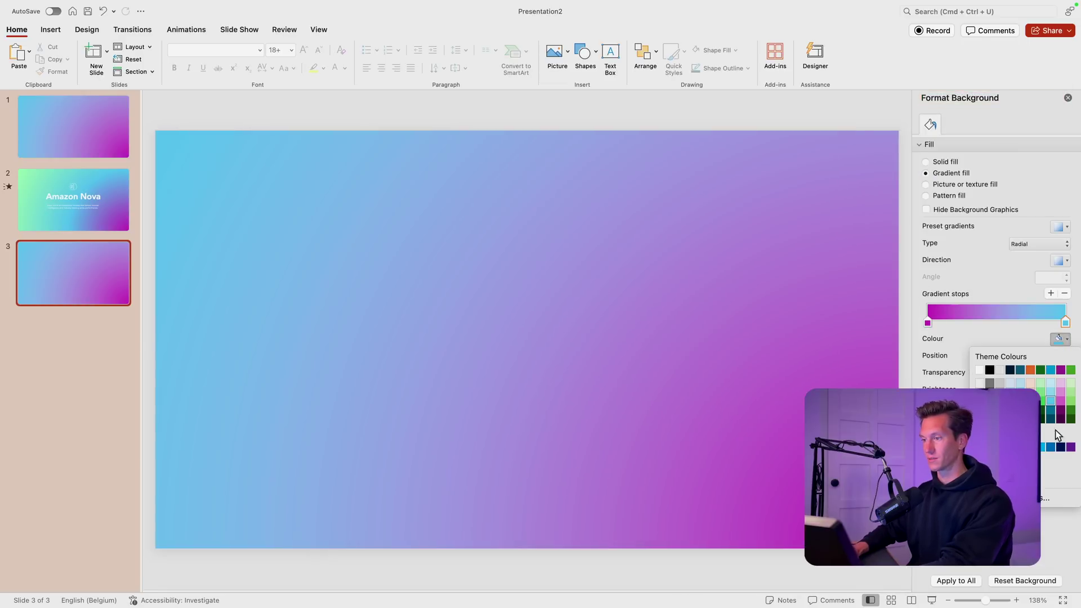
click(1062, 447)
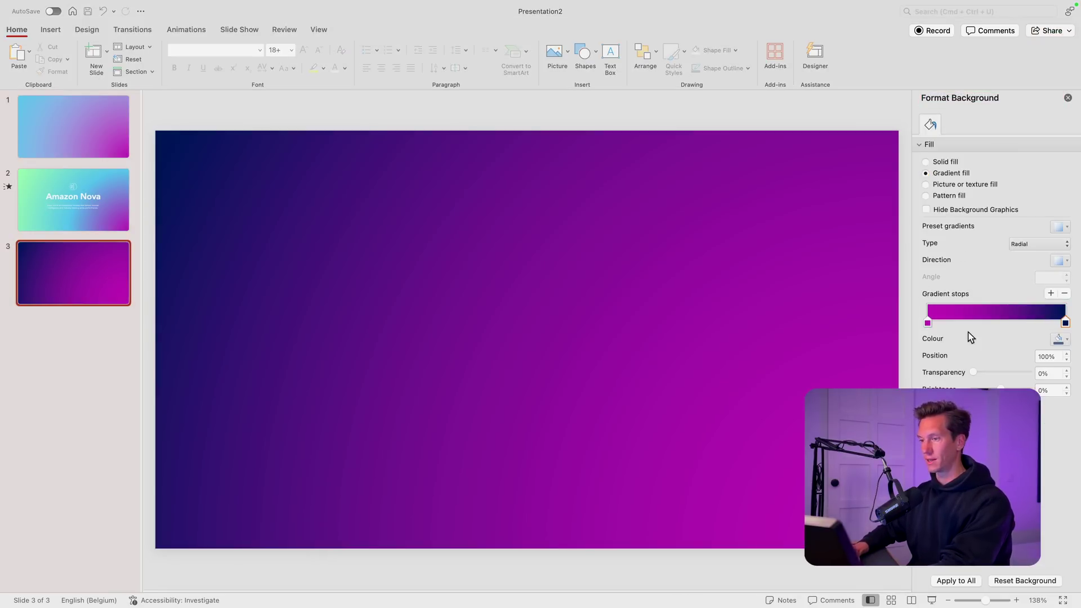
Recolour the left gradient stop to a violet shade.
click(926, 323)
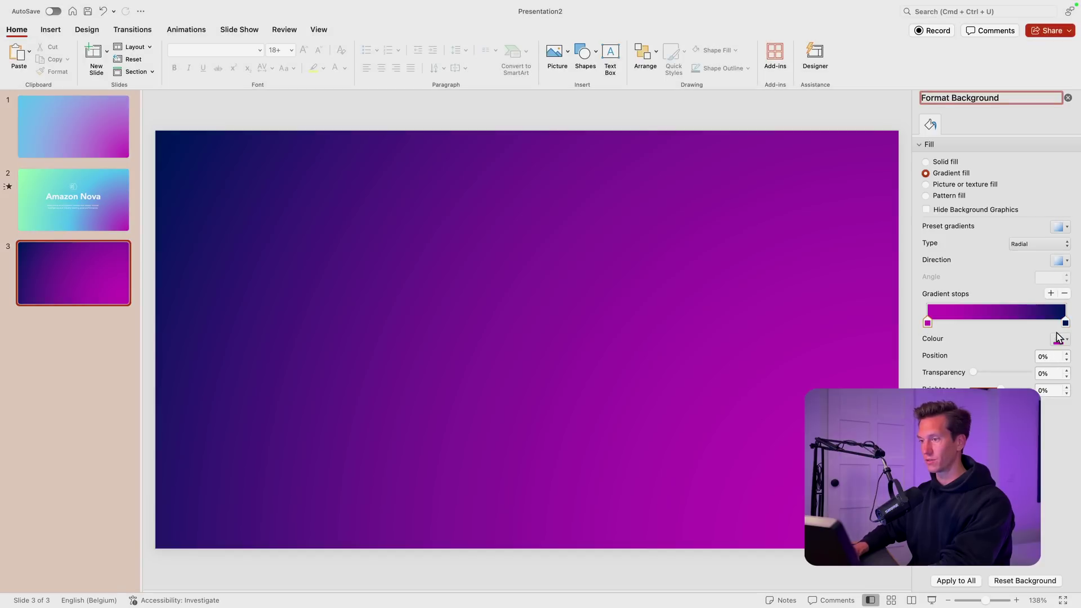
click(1060, 341)
click(1058, 498)
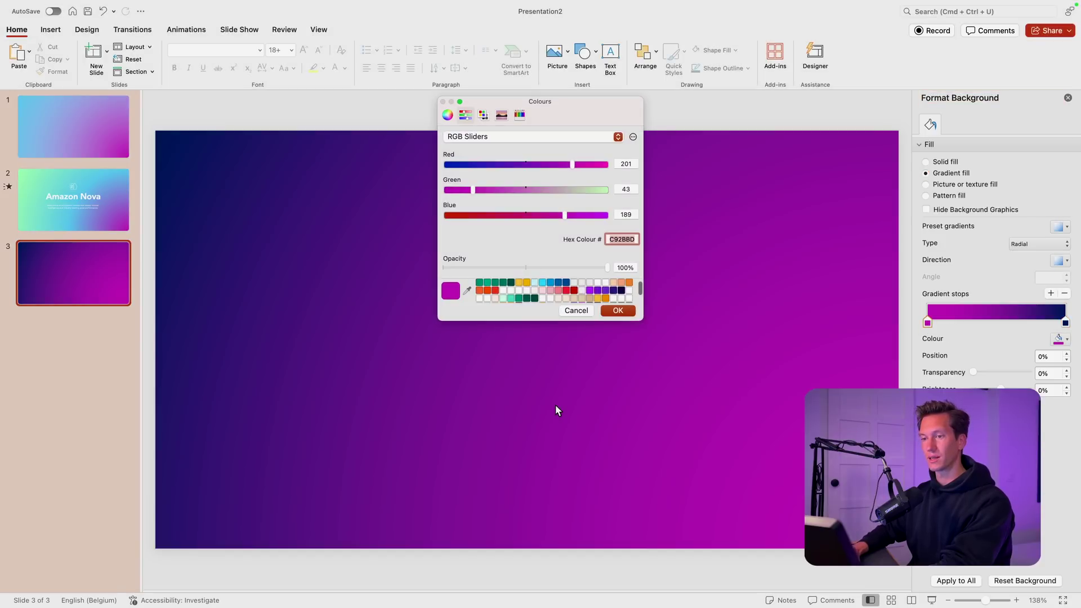
click(597, 290)
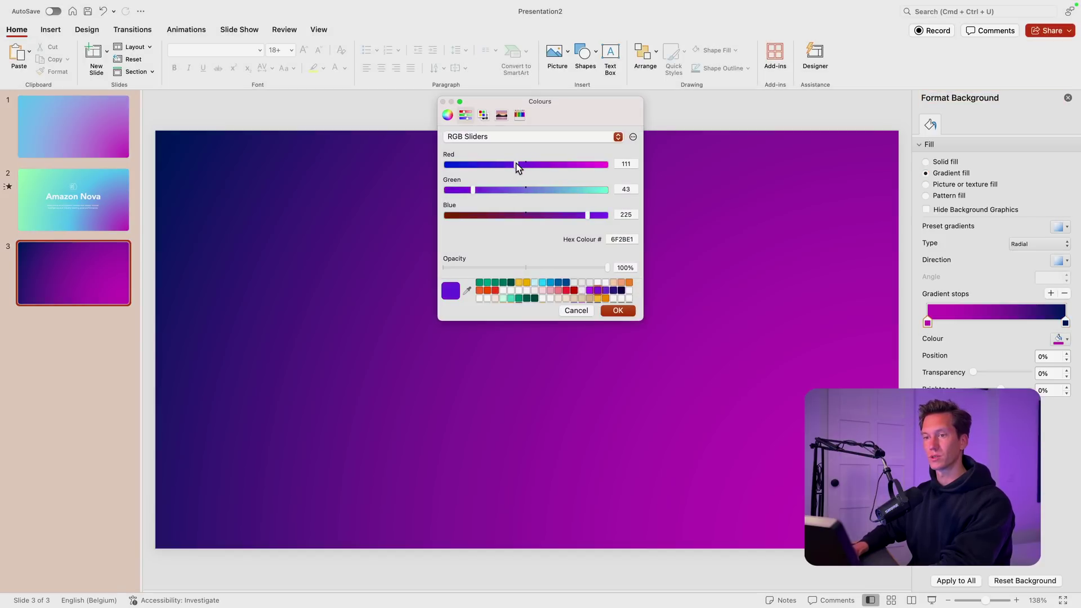
key(Return)
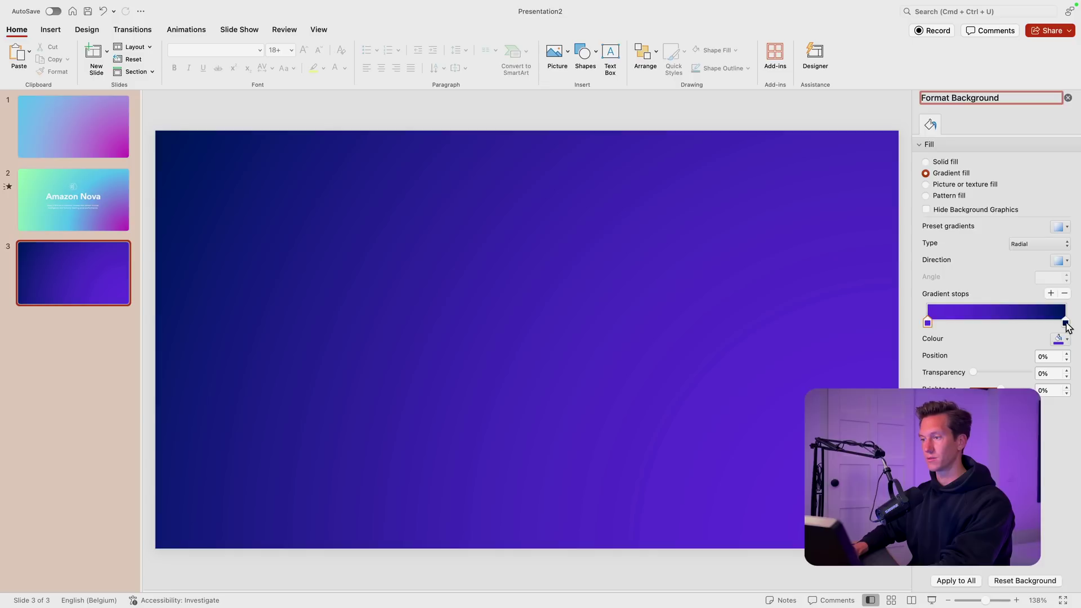
Deepen the other gradient stop's violet by lowering its green value.
click(1060, 342)
click(1058, 498)
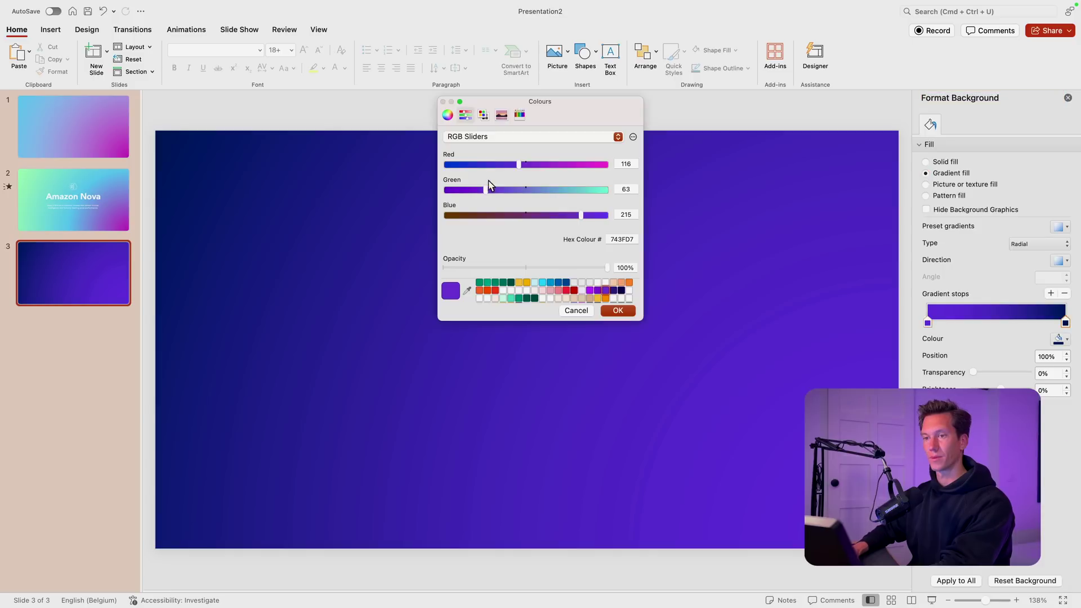
drag(485, 191, 462, 191)
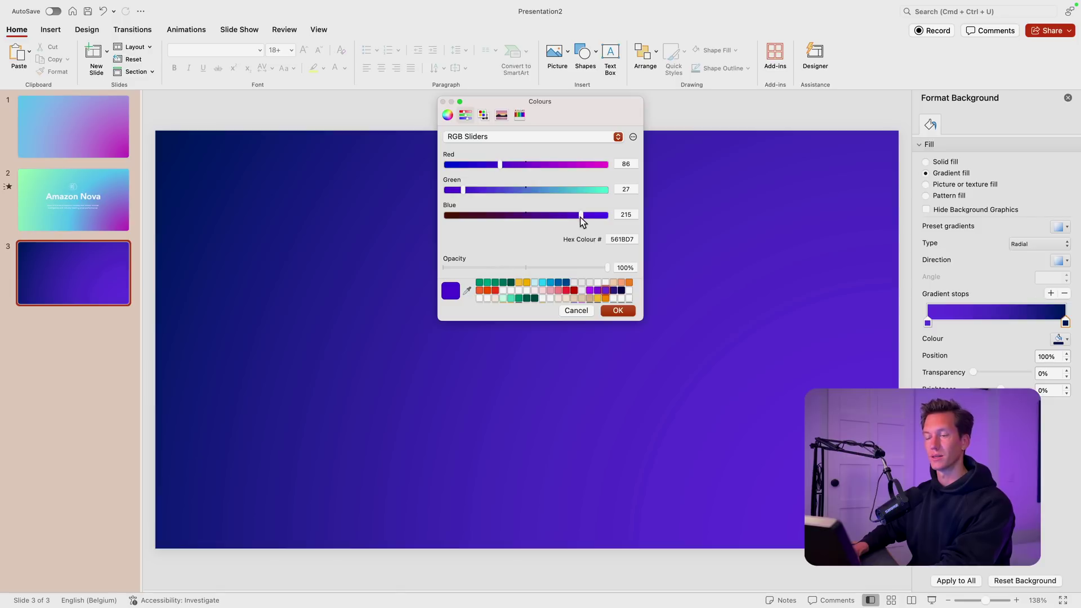
click(468, 290)
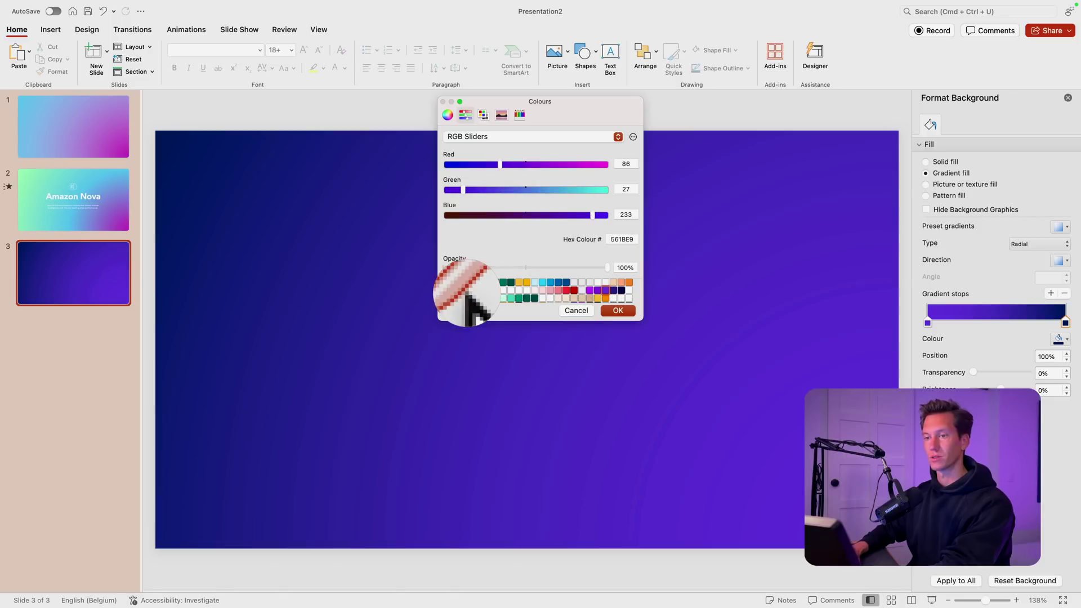
click(617, 310)
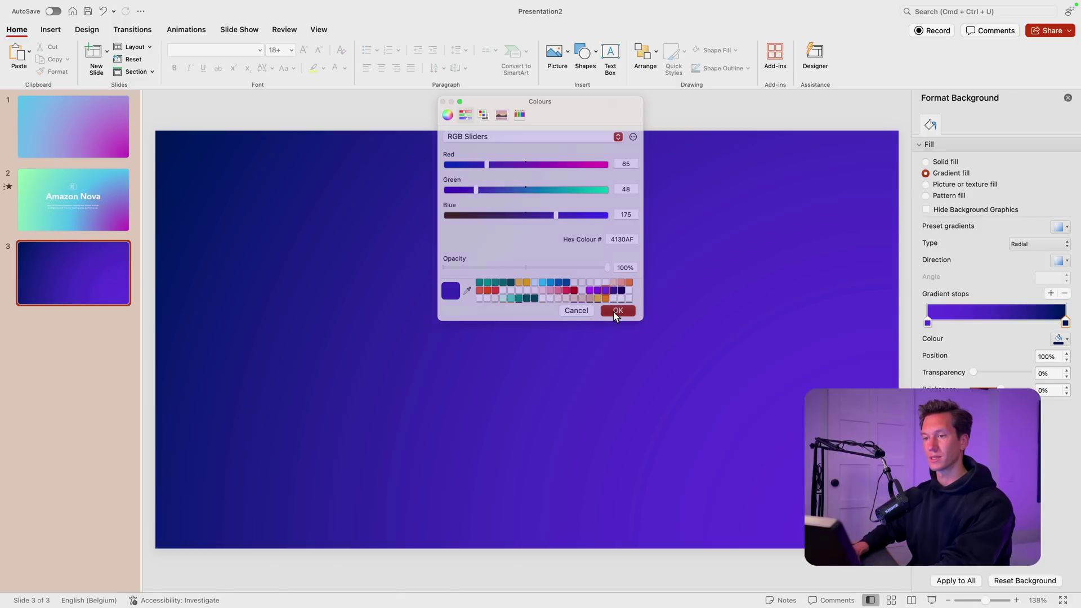
Give the left gradient stop the lighter purple colour.
click(927, 323)
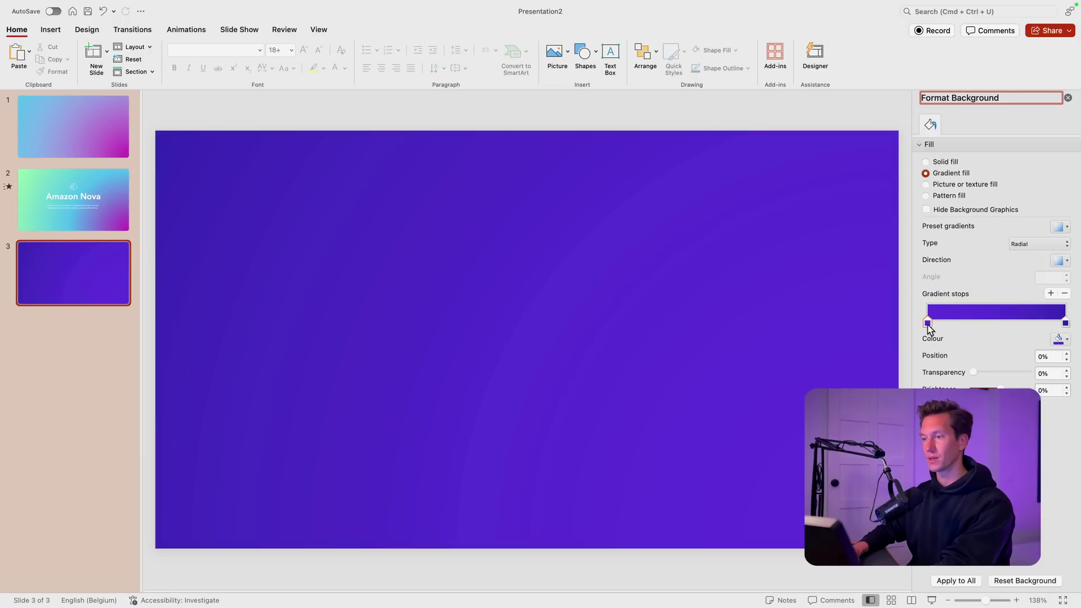
click(1058, 339)
click(1042, 497)
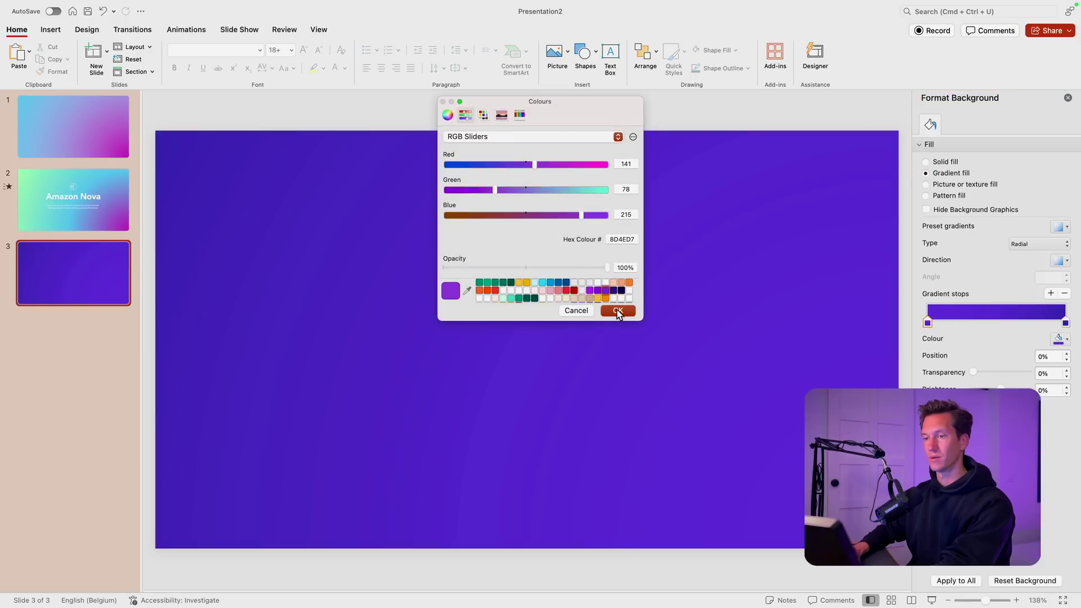
click(617, 310)
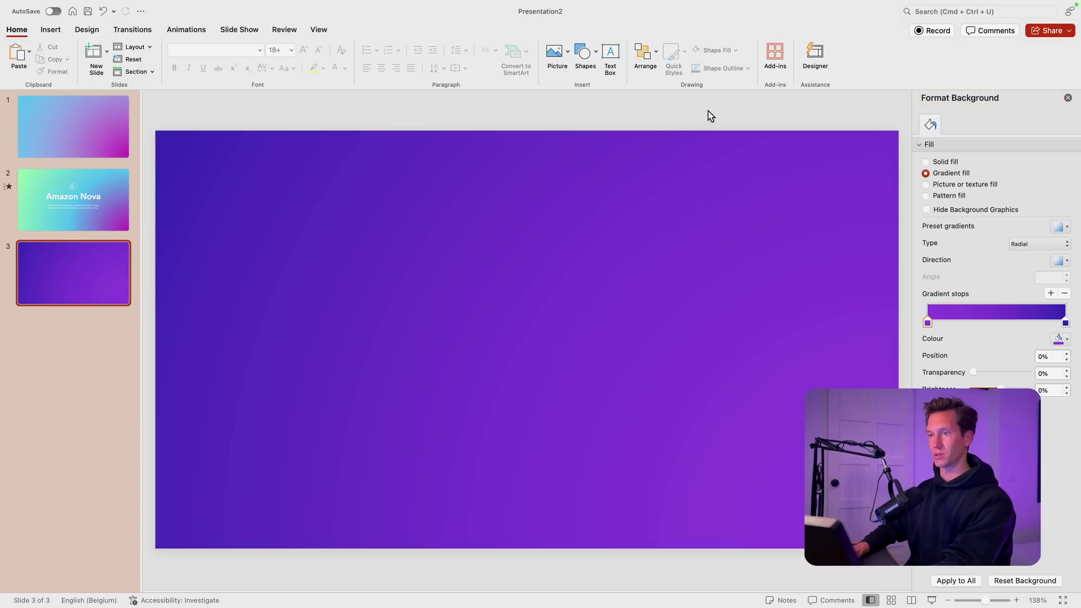
Copy the Amazon Nova title and subtitle from slide 2 onto slide 3.
click(94, 211)
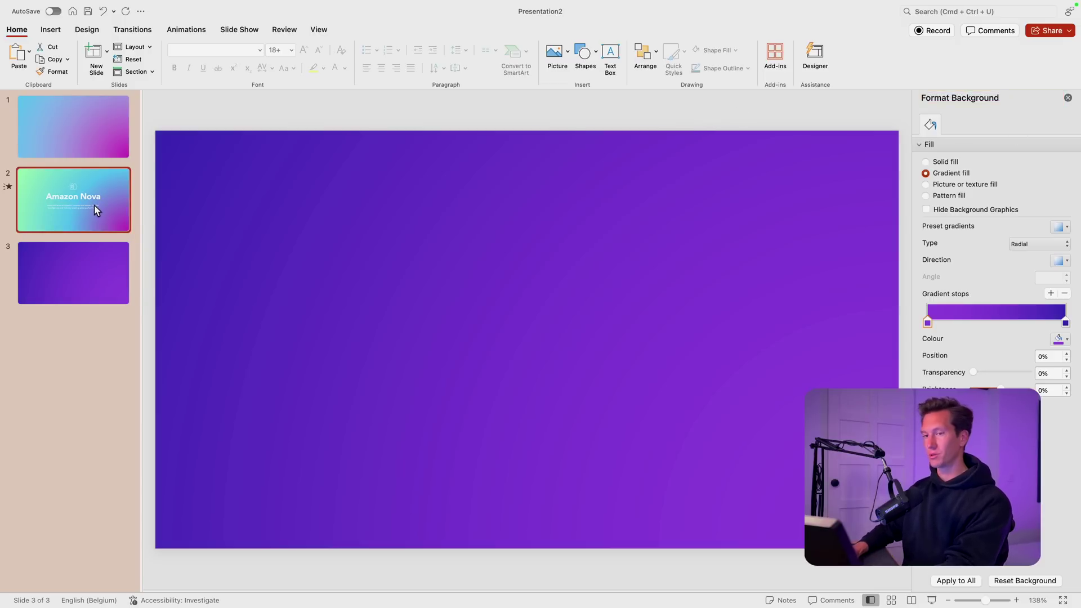
click(600, 325)
shift+click(587, 388)
key(super+c)
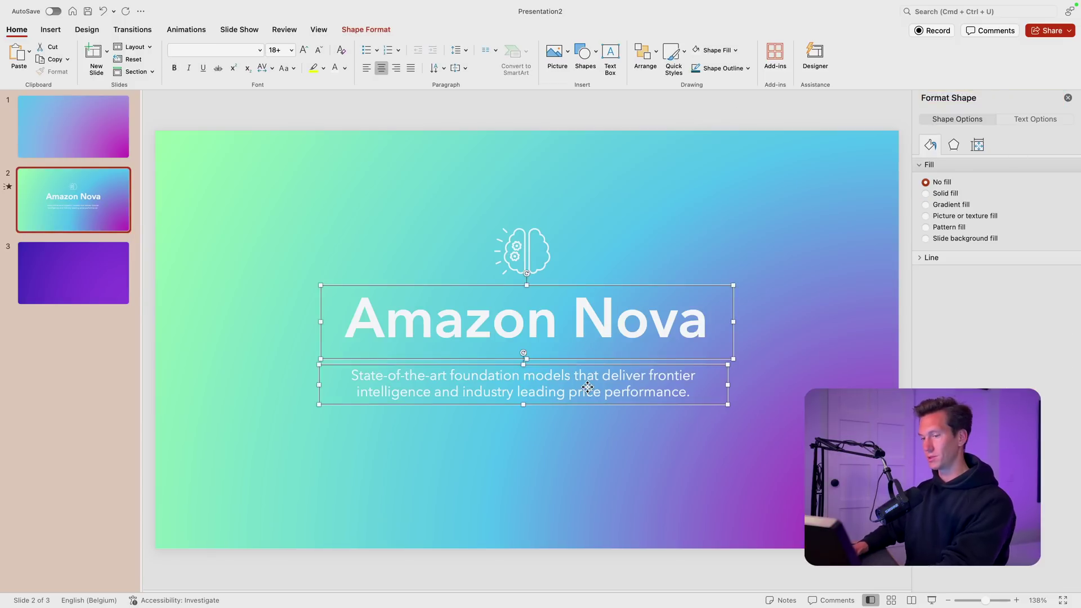
click(88, 298)
key(super+v)
Move the pasted title and subtitle to the top and reduce their font size.
drag(585, 281, 585, 138)
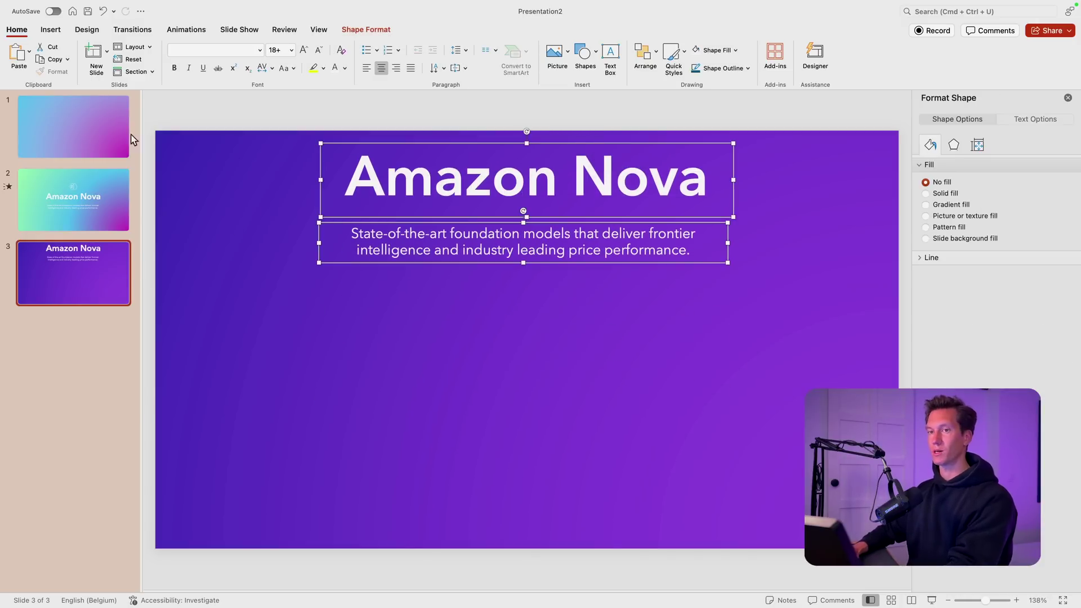
click(319, 50)
click(319, 50)
click(319, 50)
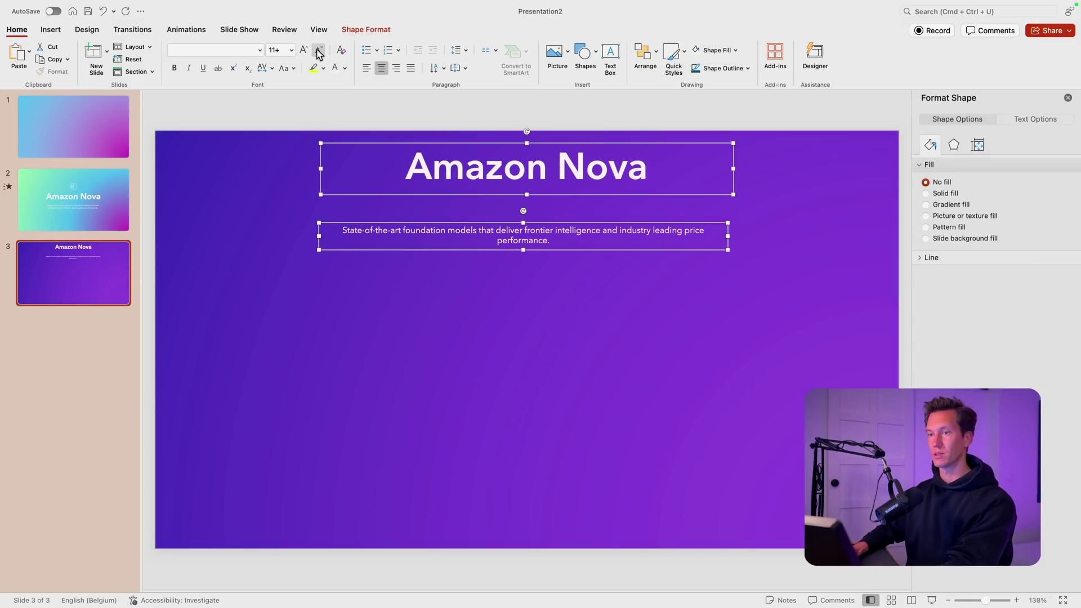
click(319, 50)
click(725, 235)
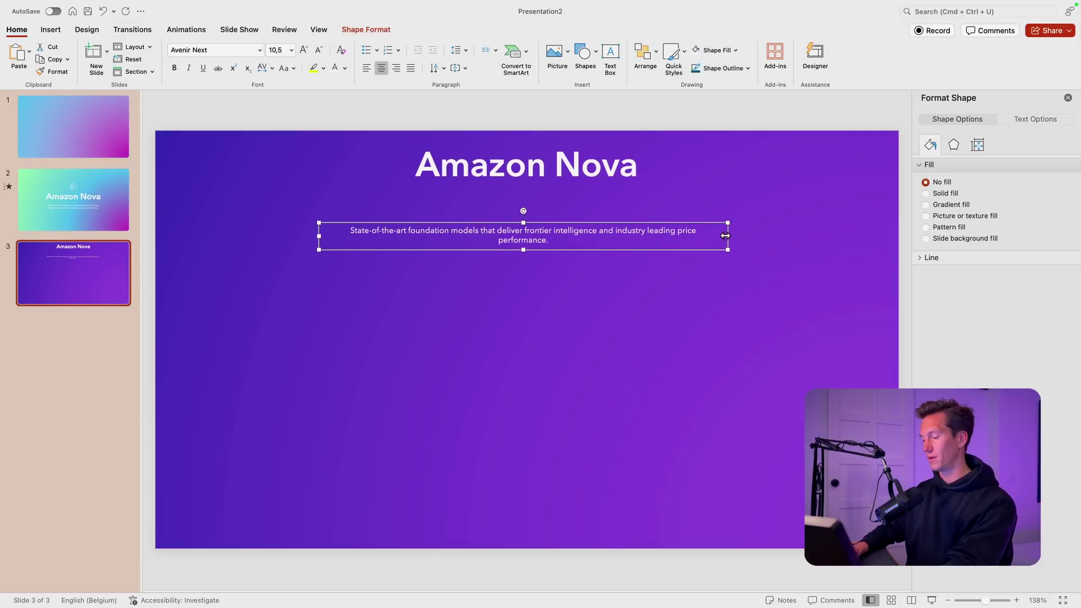
Narrow the subtitle to wrap onto two lines, tucked under the title.
click(117, 229)
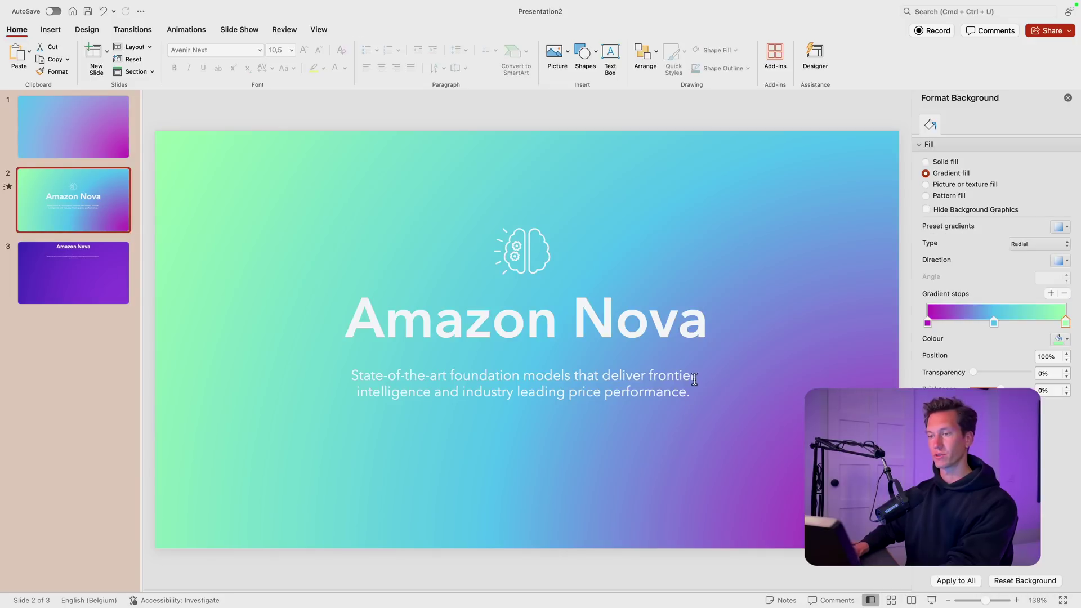
click(65, 287)
click(695, 239)
mouse_move(730, 236)
mouse_down()
mouse_move(650, 234)
mouse_move(611, 200)
mouse_up()
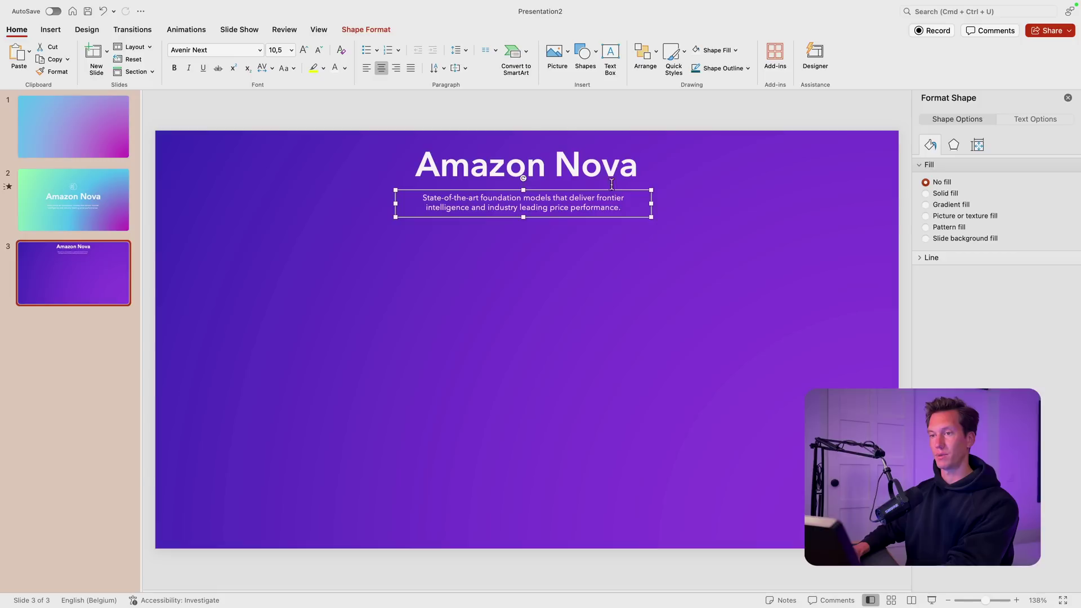
click(611, 155)
click(560, 293)
Preview the slideshow from slide 2, then apply a Morph transition to slide 3.
click(73, 206)
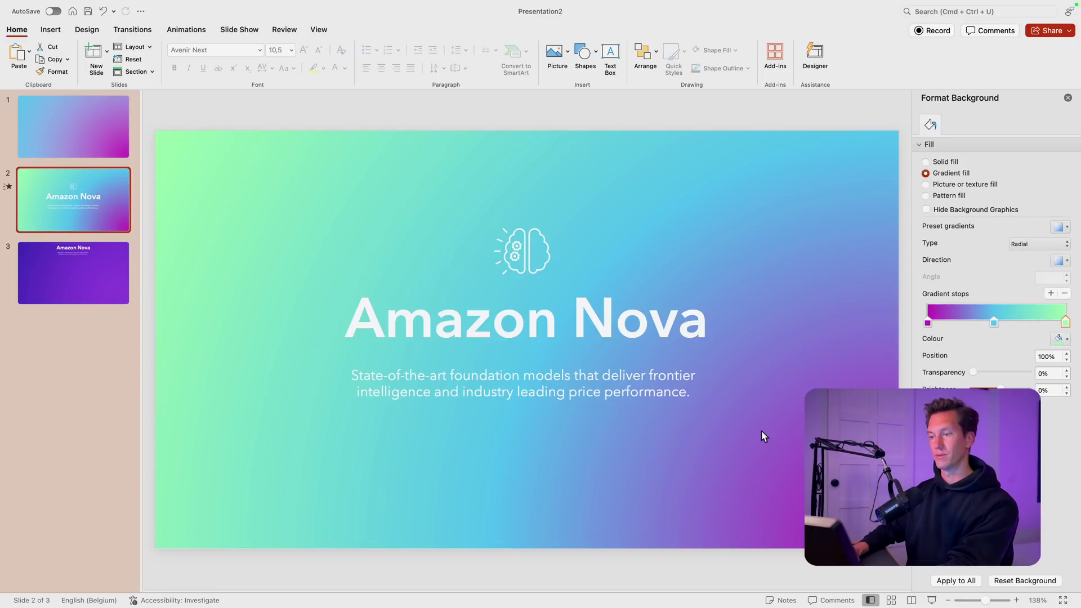
click(932, 600)
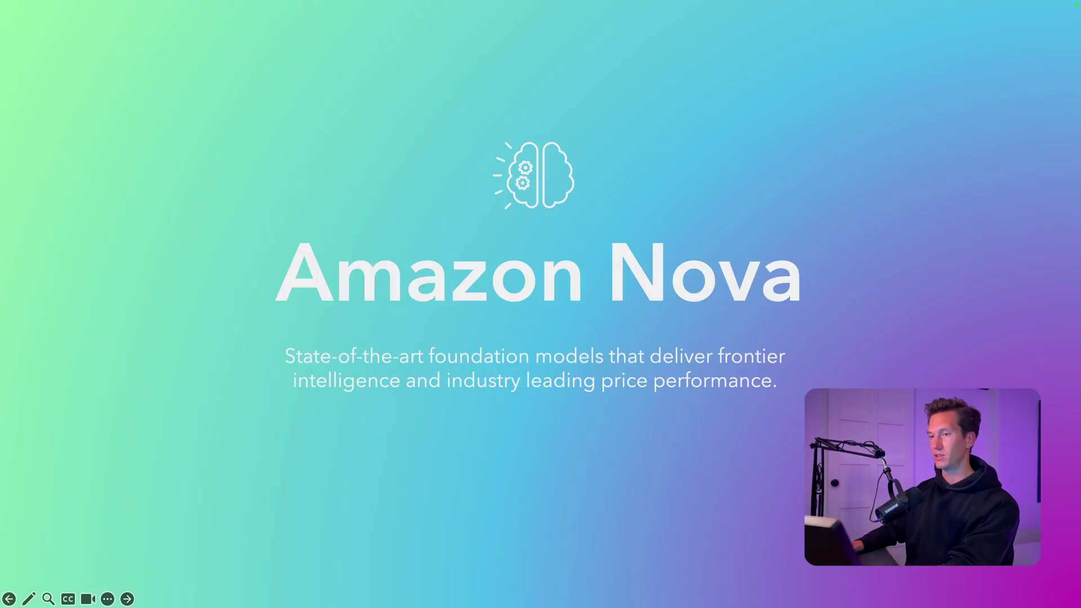
key(Escape)
click(75, 278)
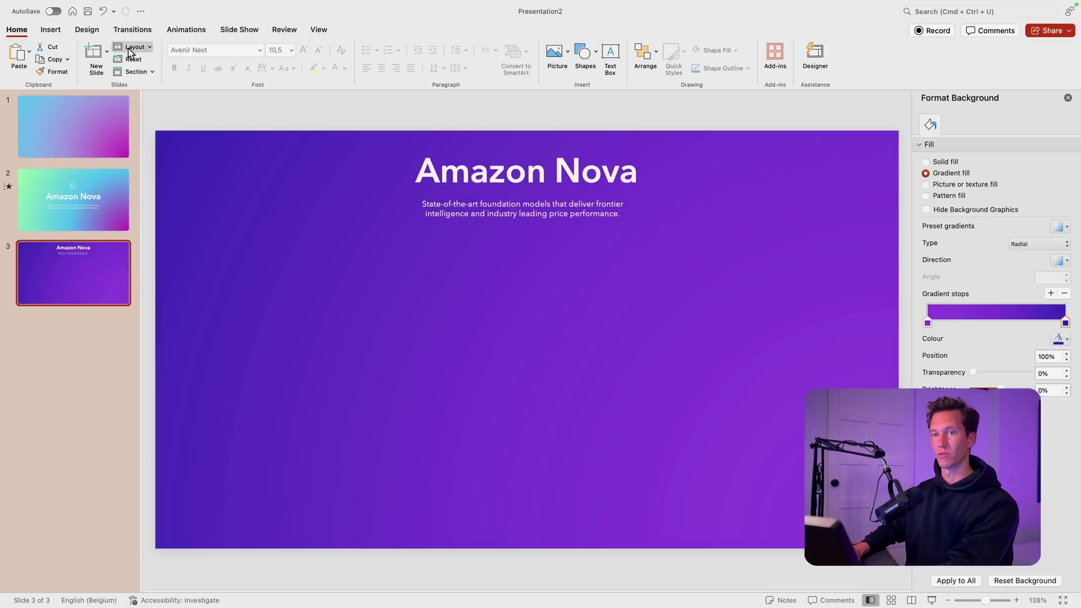
click(132, 29)
click(129, 56)
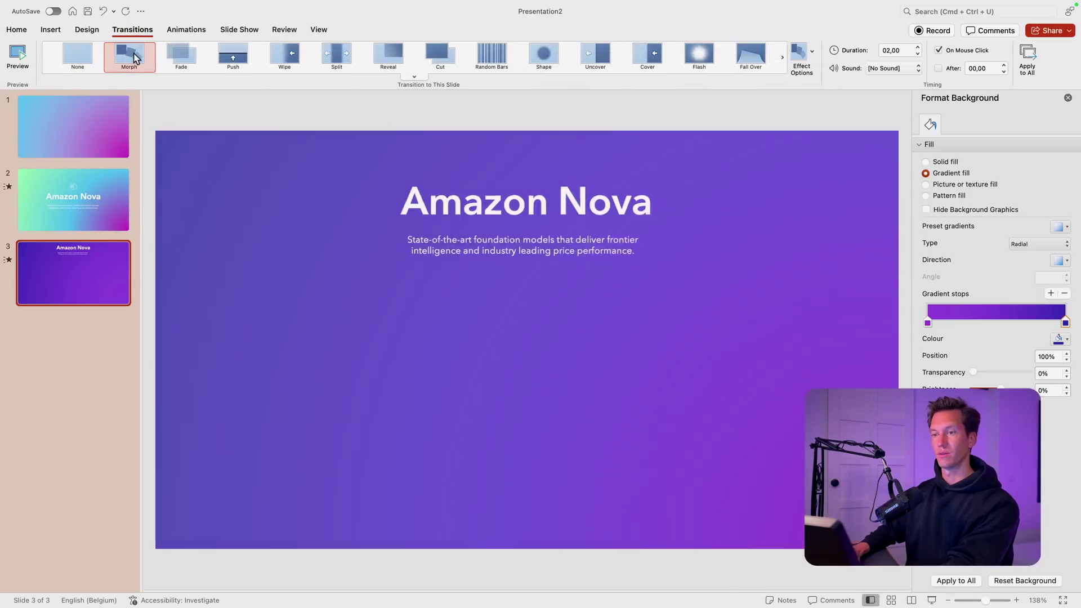
Place the brain icon on slide 3 just above its top edge and preview the morph.
click(88, 230)
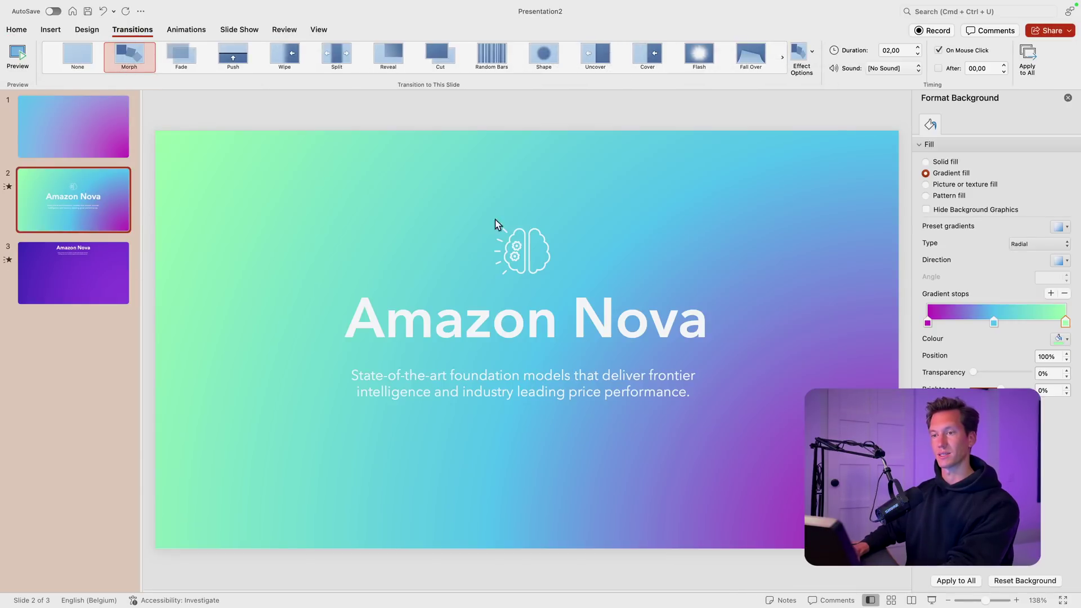
click(515, 228)
click(99, 268)
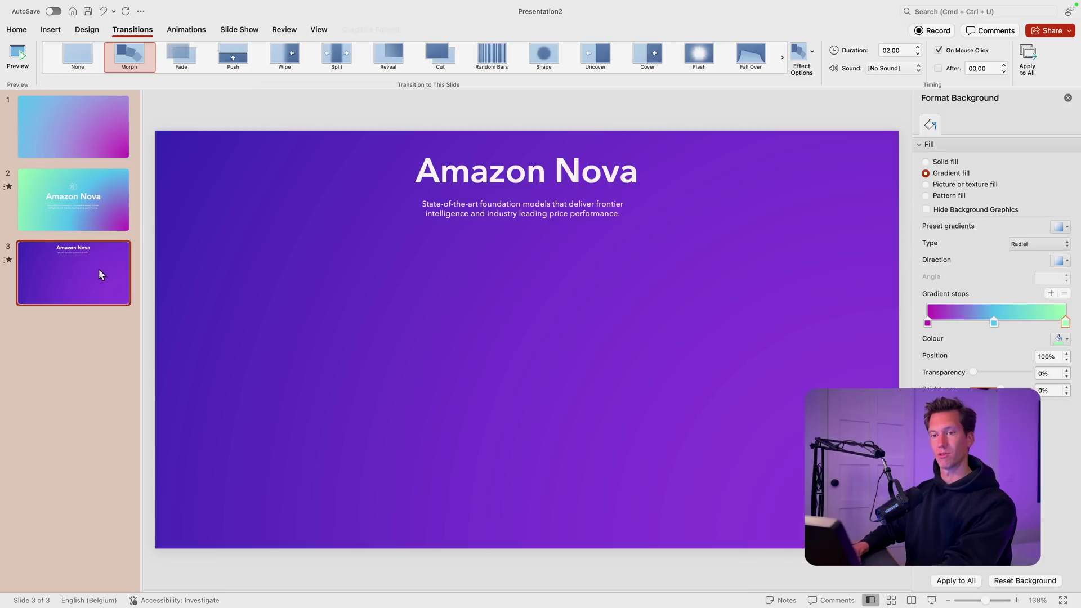
key(super+v)
drag(532, 281, 531, 121)
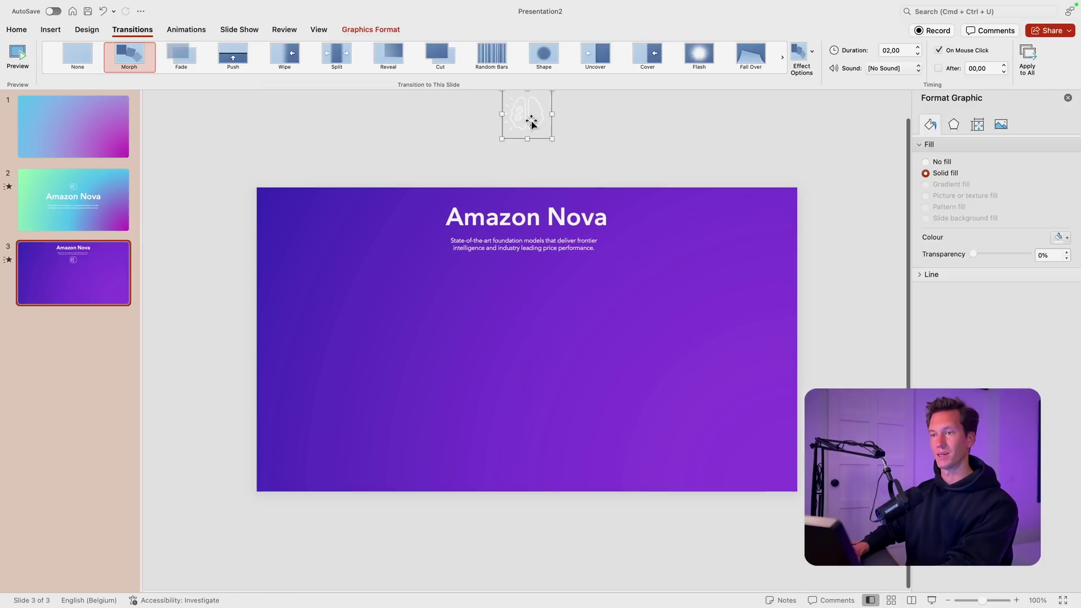
click(80, 200)
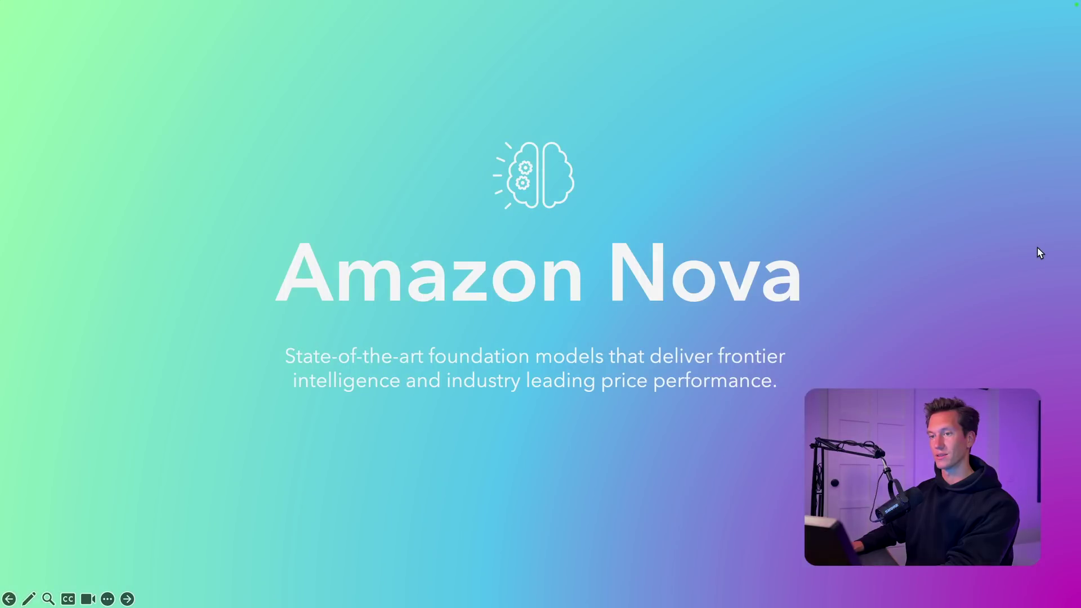
key(Right)
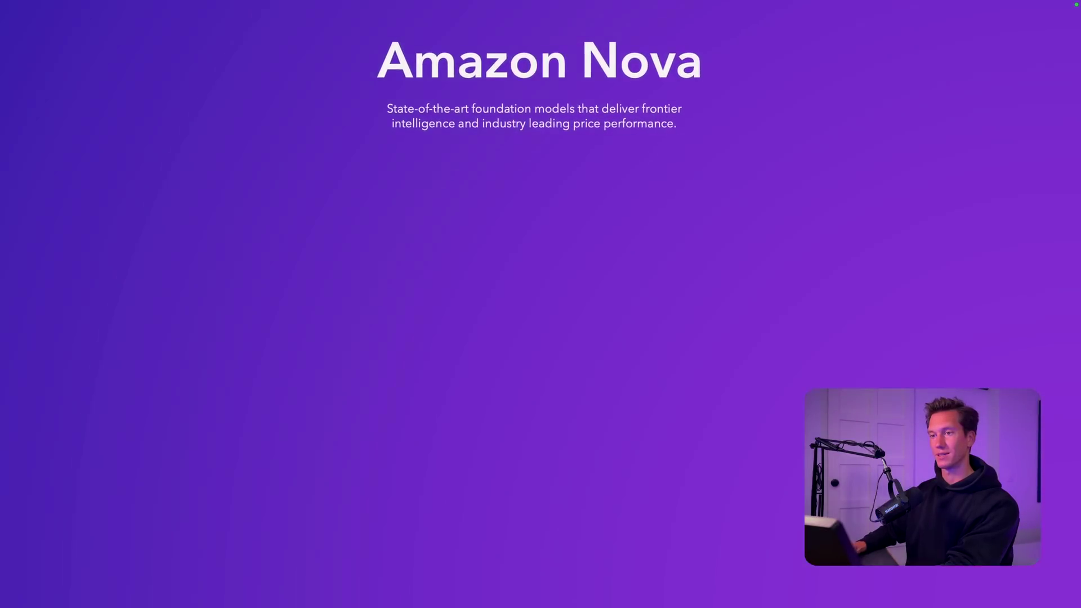
Set slide 3's title and subtitle to Avenir Next Ultra Light.
key(Escape)
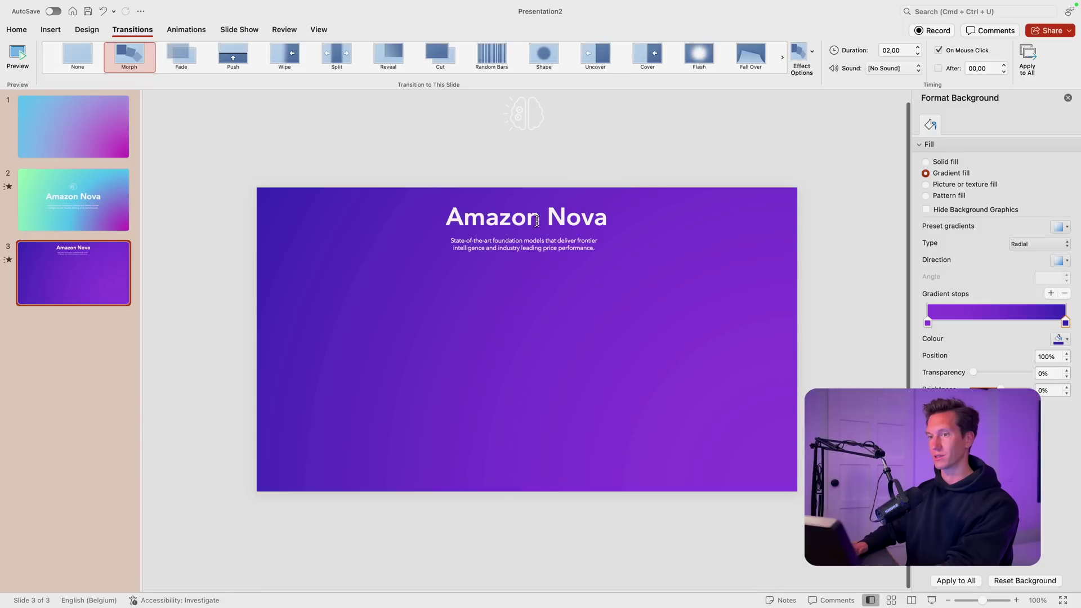
click(493, 218)
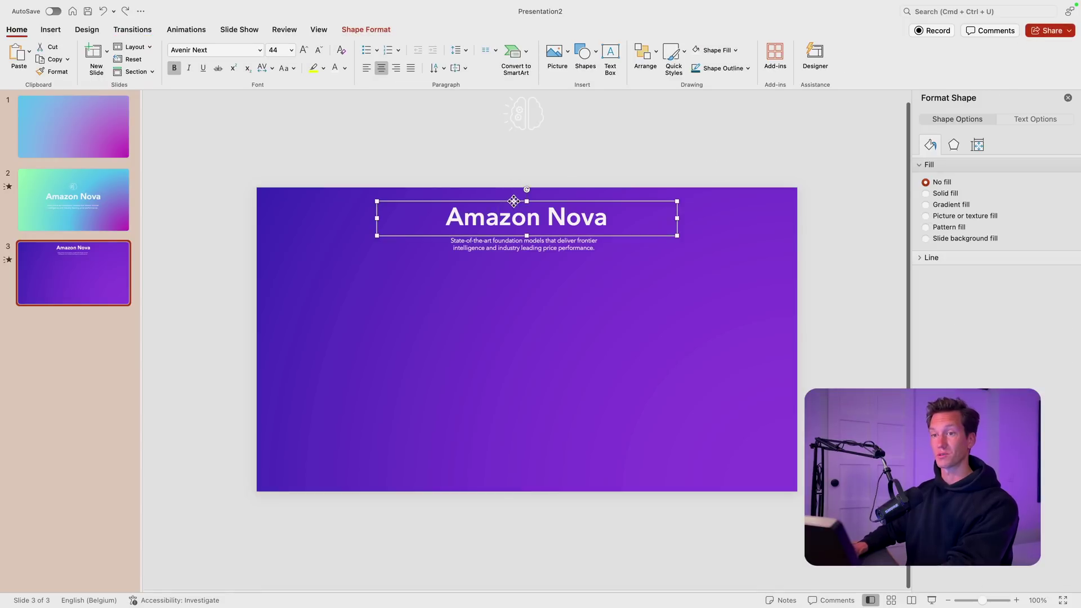
click(261, 51)
mouse_move(216, 148)
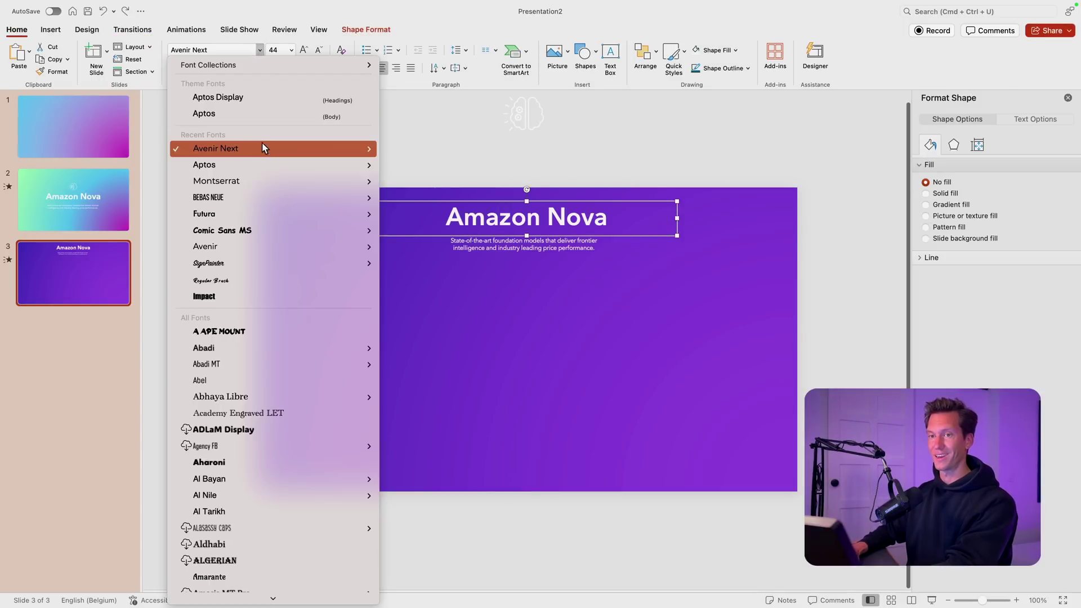
click(448, 171)
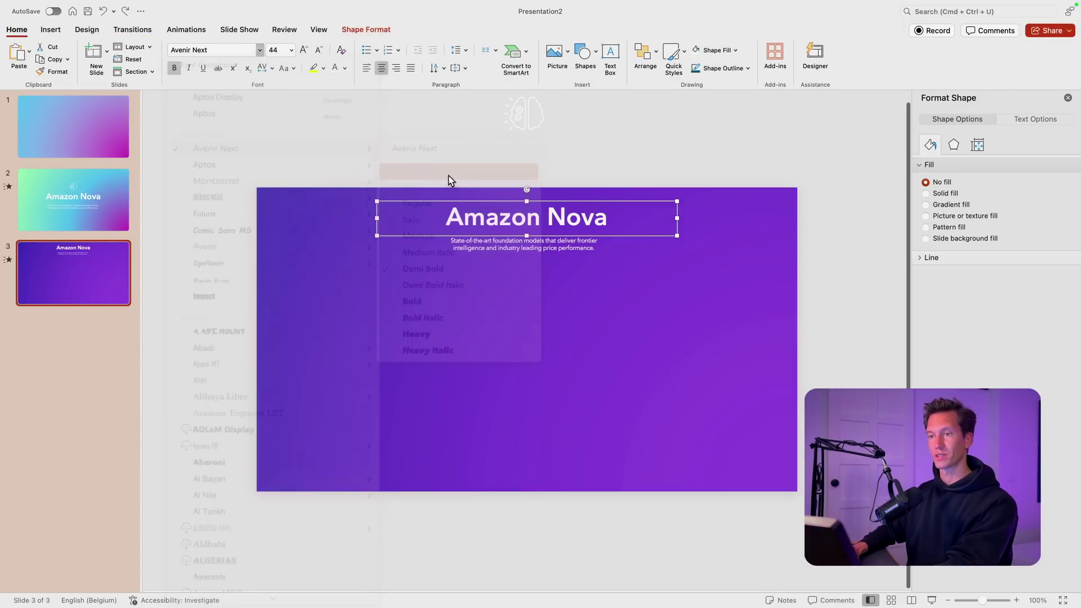
click(589, 254)
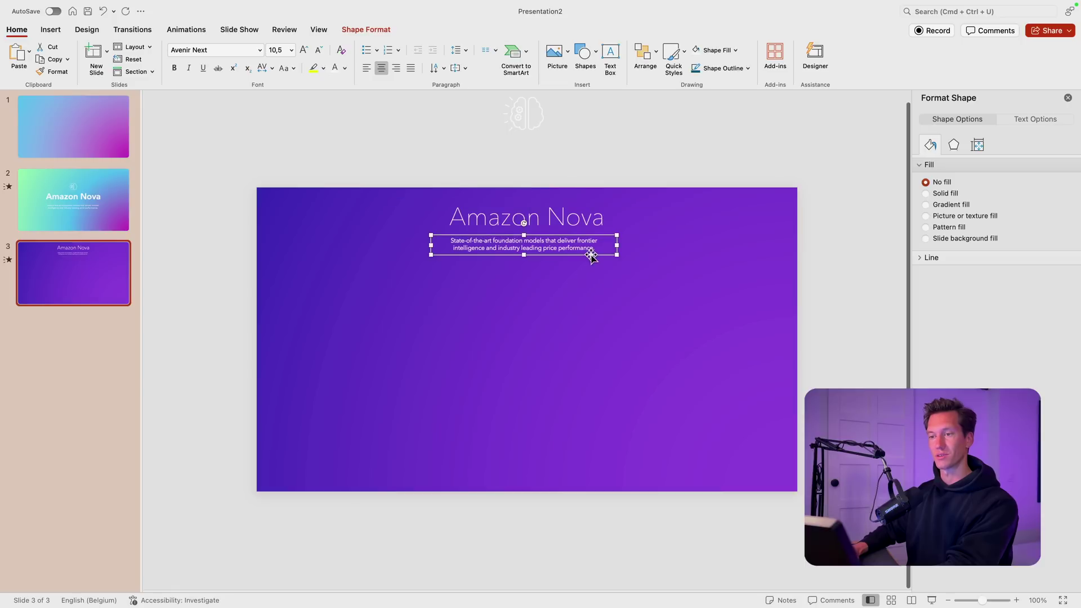
click(260, 50)
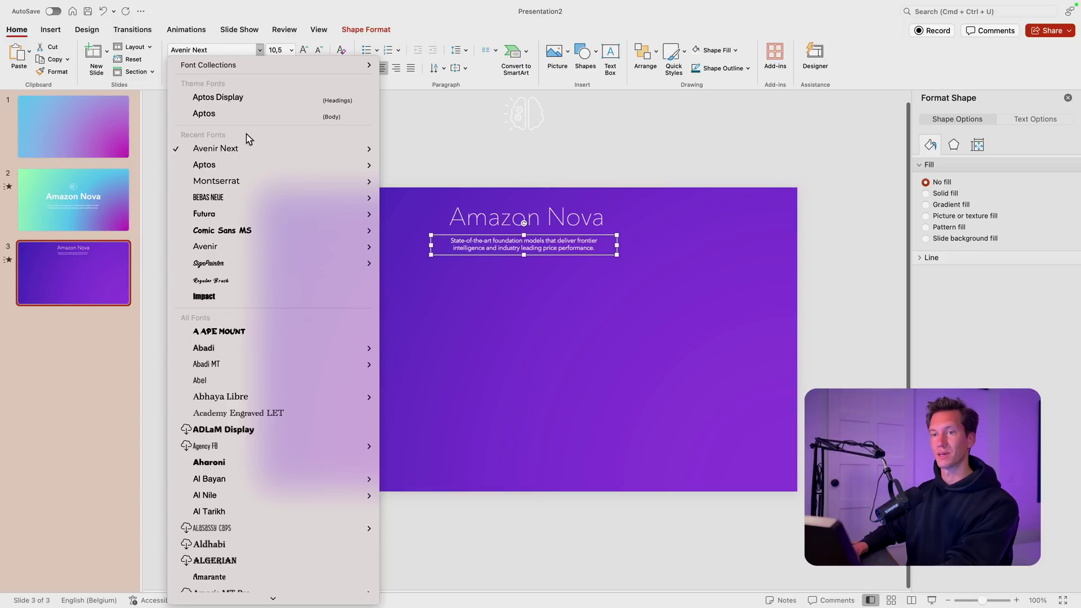
mouse_move(215, 148)
click(411, 169)
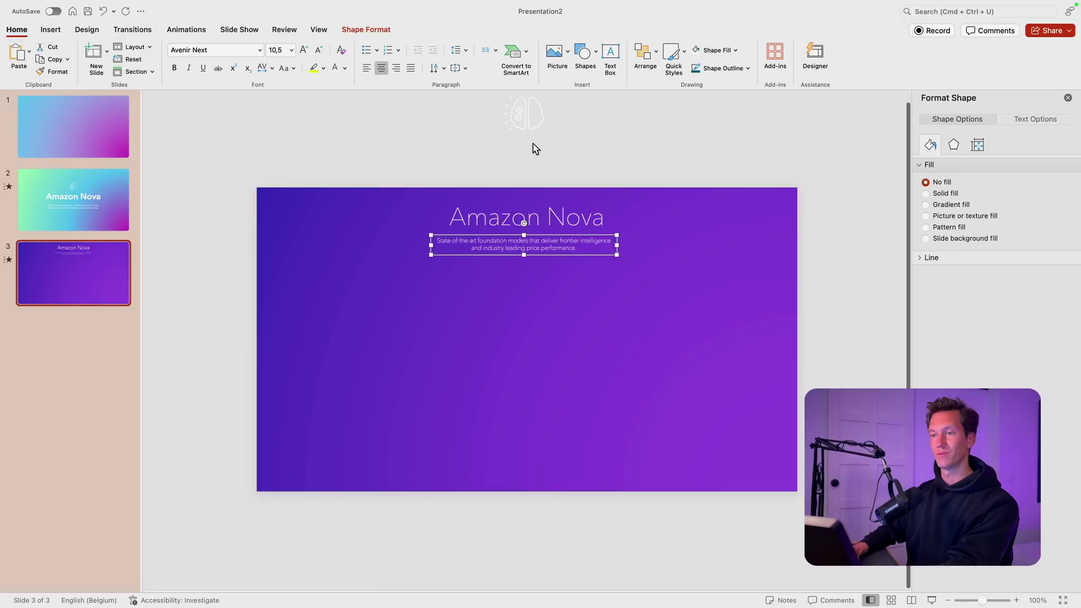
Narrow the subtitle to two lines and play the show from slide 2 into slide 3.
drag(615, 241, 606, 243)
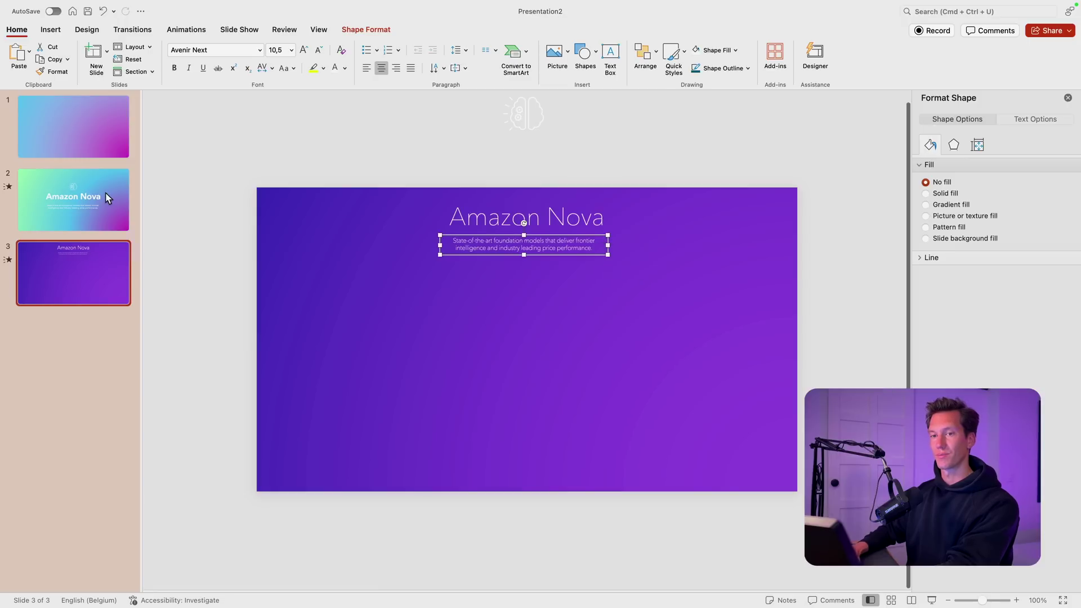
click(107, 198)
click(930, 600)
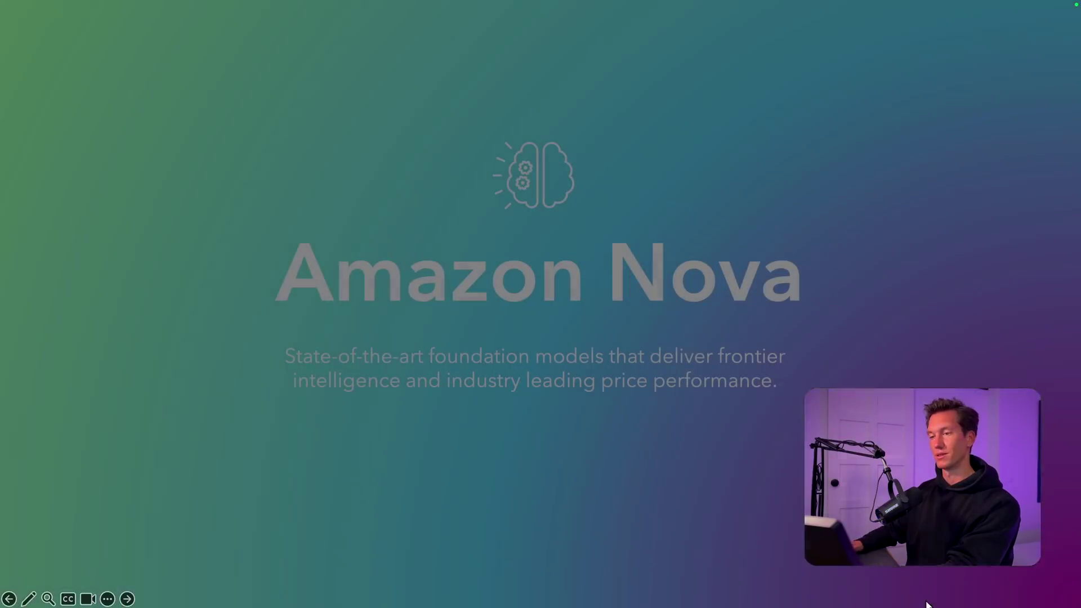
key(Right)
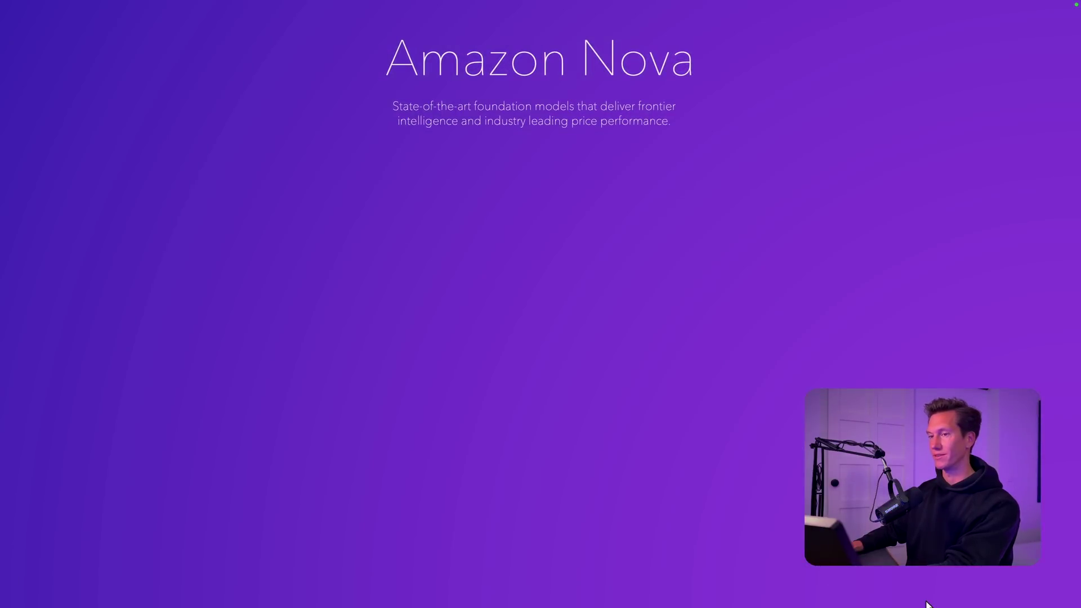
Place a smaller, left-aligned copy of the Amazon Nova title lower on the left.
click(389, 411)
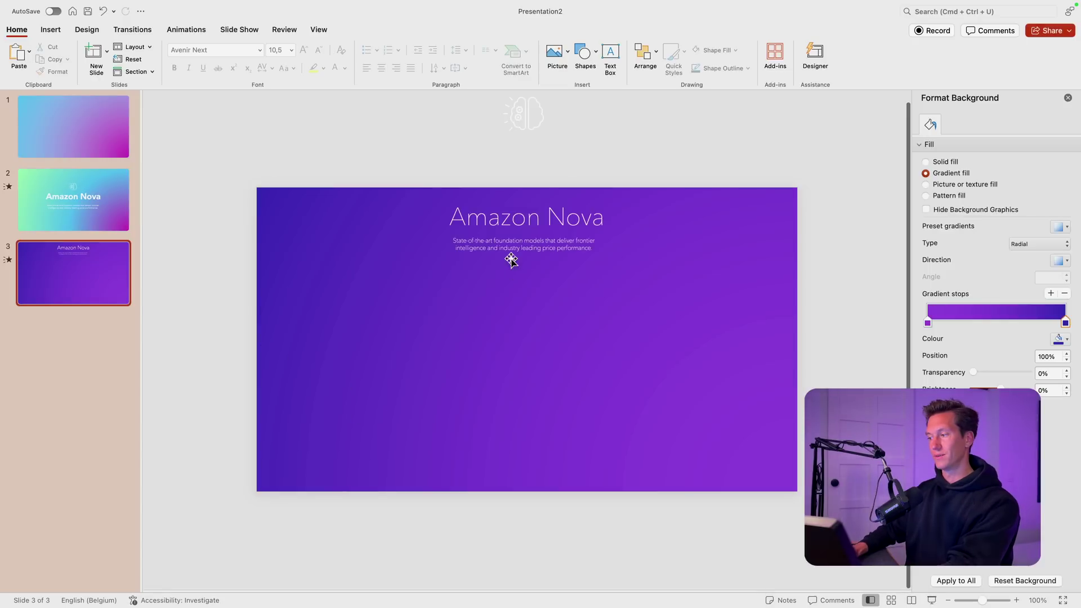
click(562, 220)
mouse_move(605, 197)
mouse_down()
mouse_move(575, 326)
mouse_move(483, 336)
mouse_up()
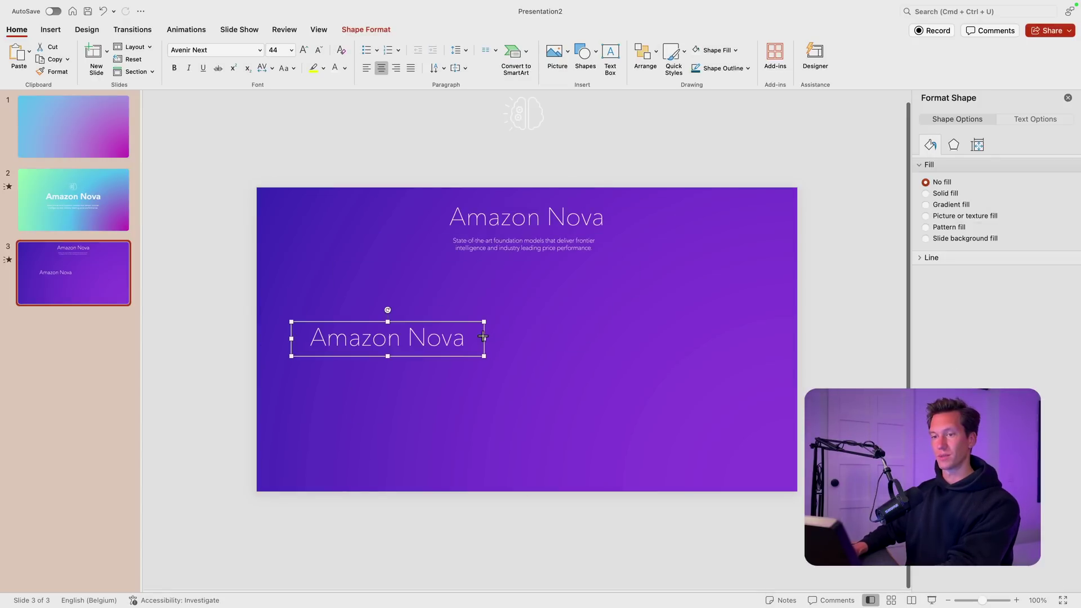
click(367, 68)
click(318, 51)
click(318, 51)
click(318, 51)
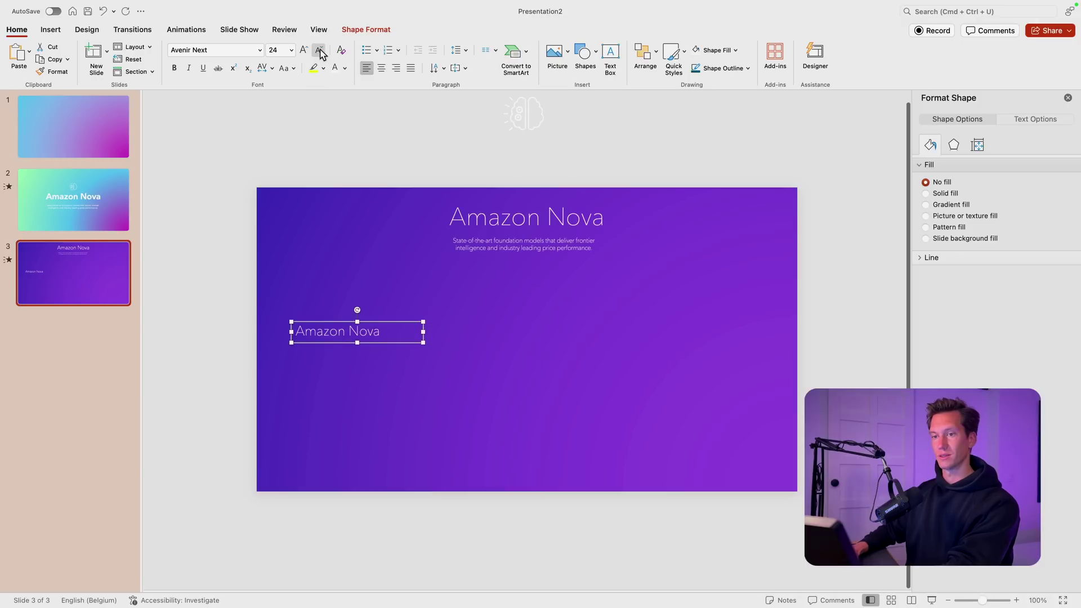
Duplicate the label beneath itself and change the text to bold 'Micro'.
drag(309, 340, 309, 367)
triple_click(322, 361)
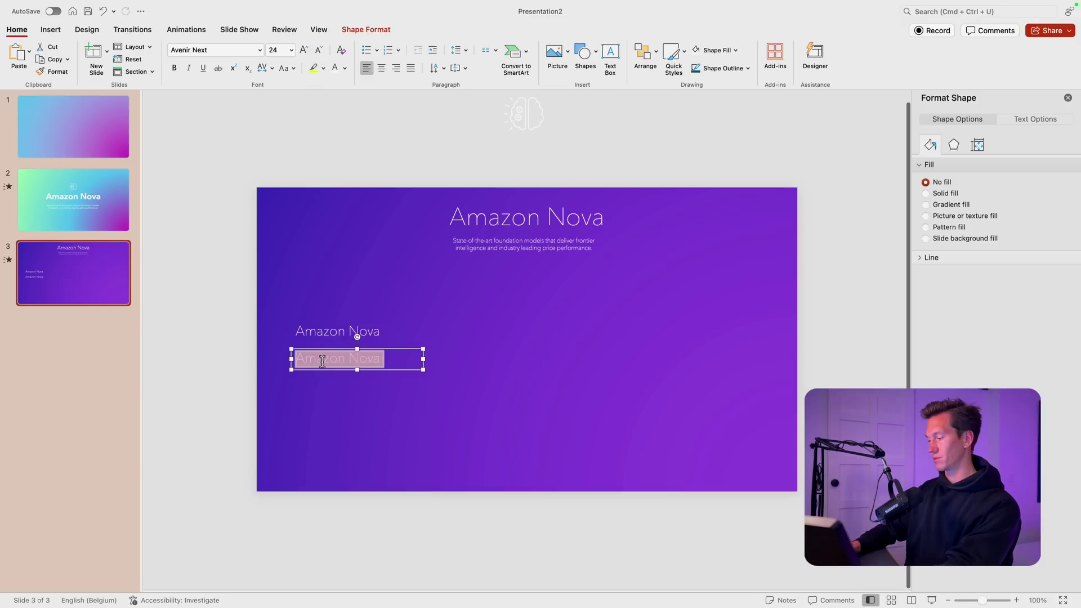
text(LMi)
text(Micro)
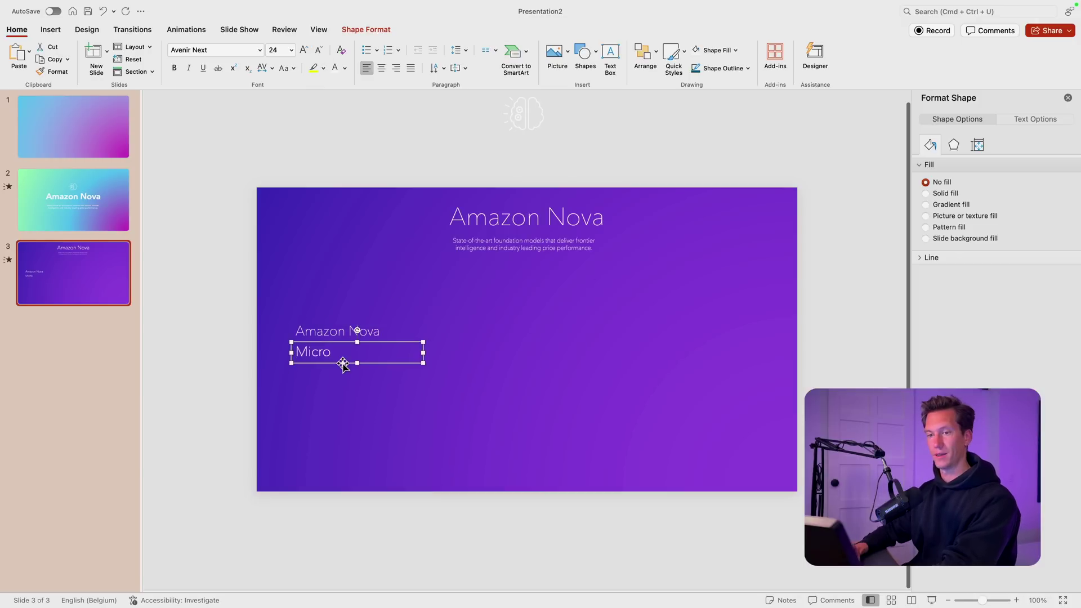
key(super+b)
Style Micro as Avenir Next Demi Bold 40 and narrow its box to fit.
click(260, 50)
mouse_move(217, 149)
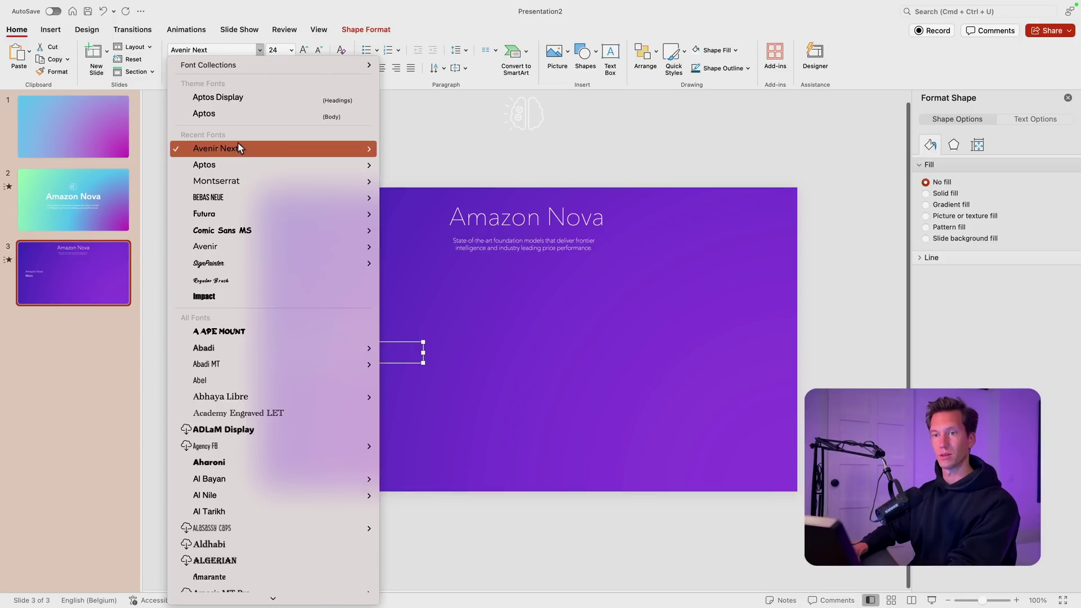
click(507, 307)
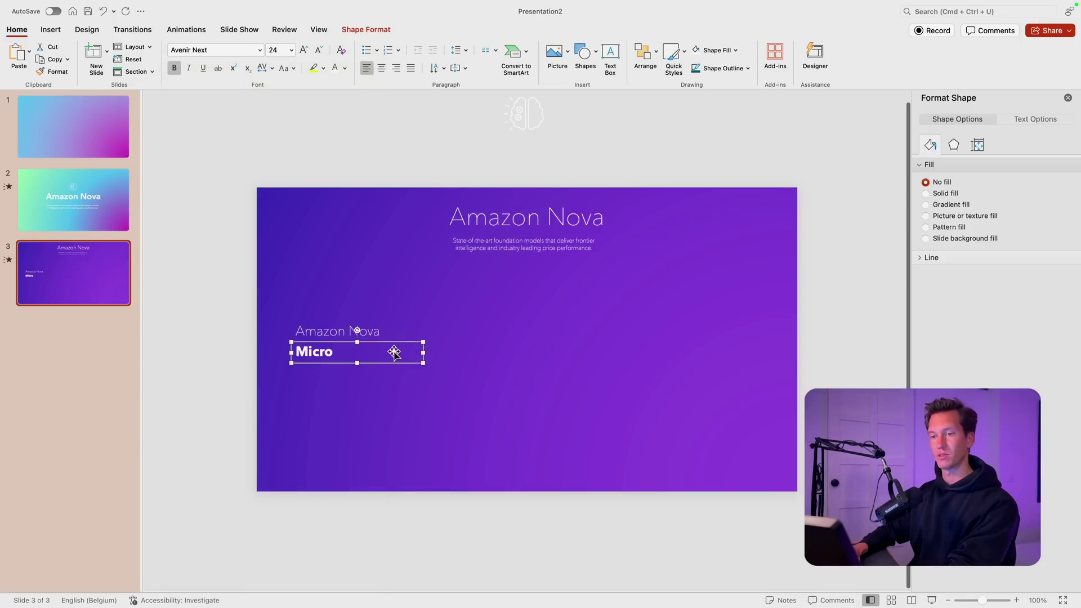
click(303, 51)
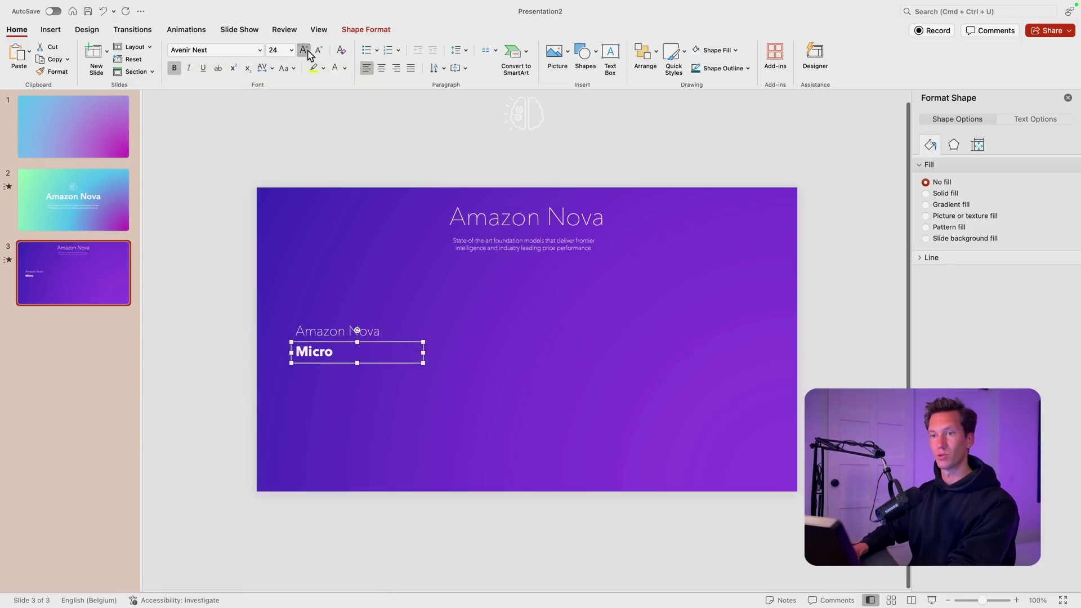
click(303, 50)
click(259, 50)
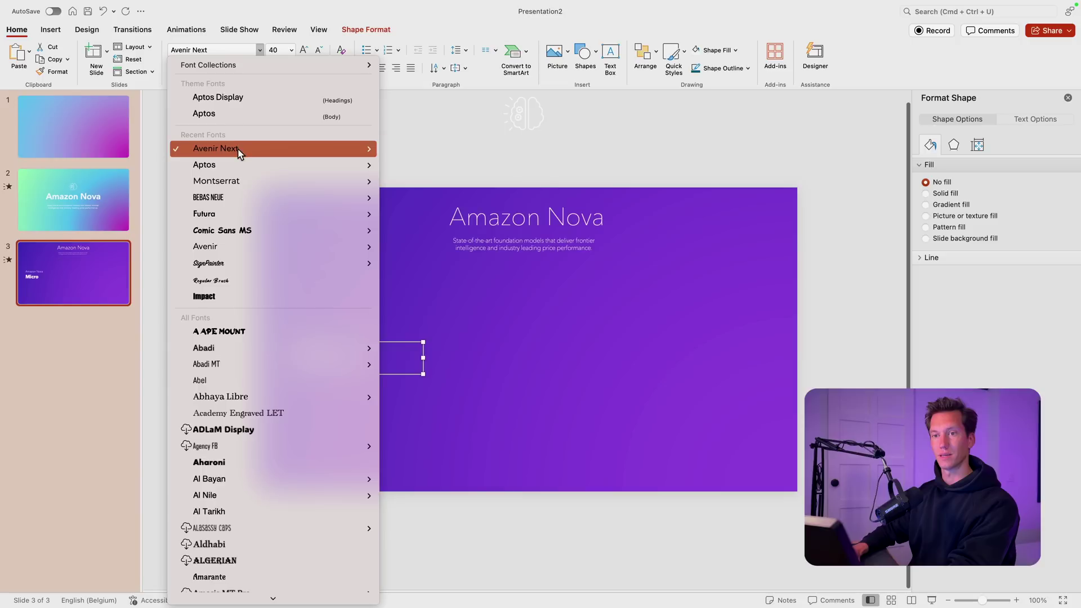
mouse_move(216, 149)
click(452, 269)
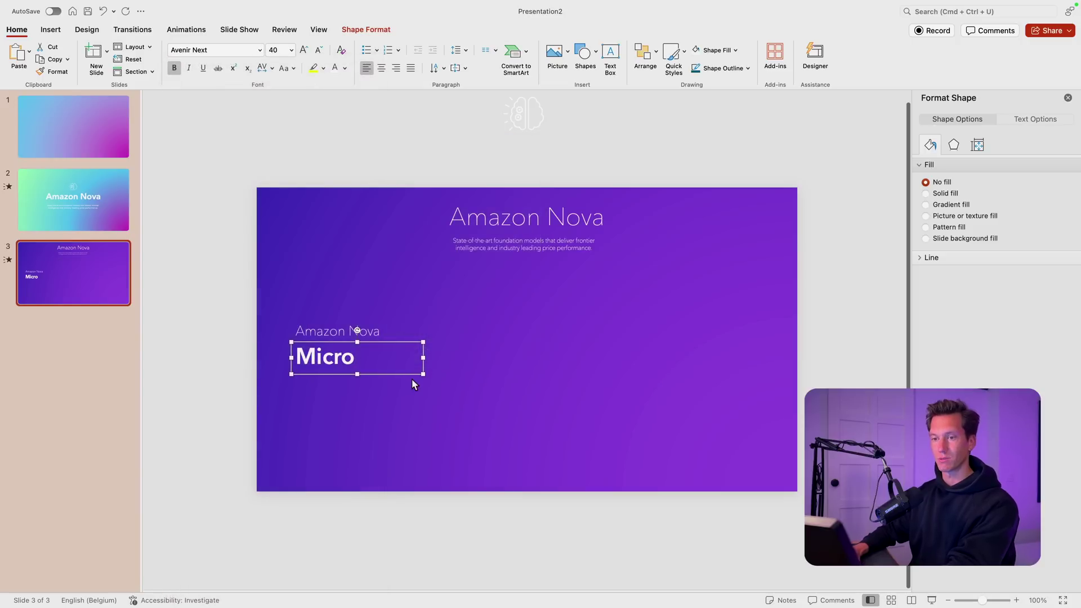
drag(424, 363, 401, 358)
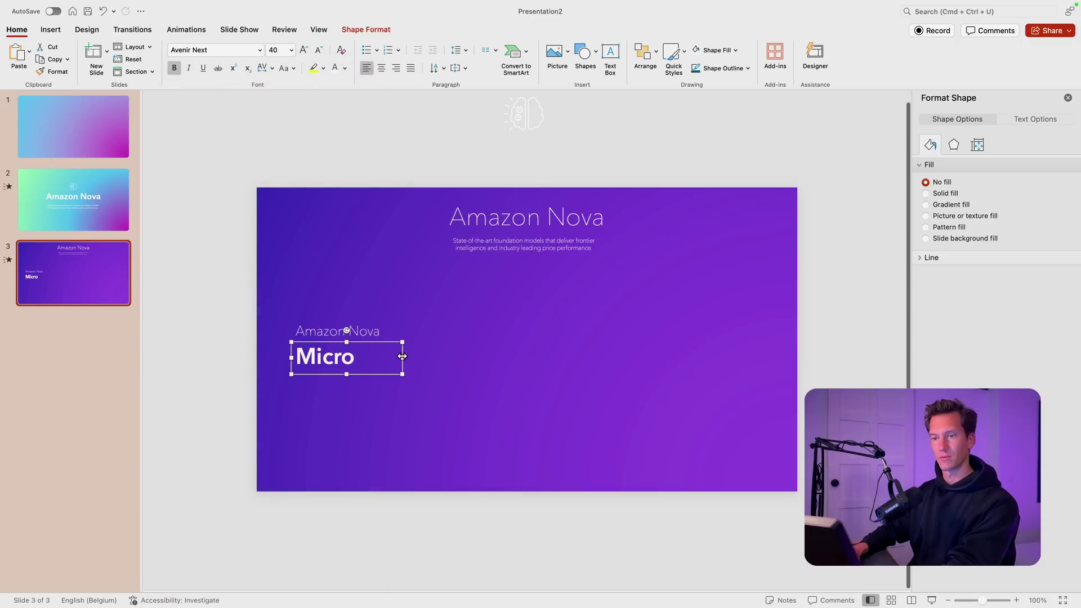
click(373, 331)
Add a left-aligned, three-line copy of the subtitle below Micro as its description.
click(497, 251)
key(super+c)
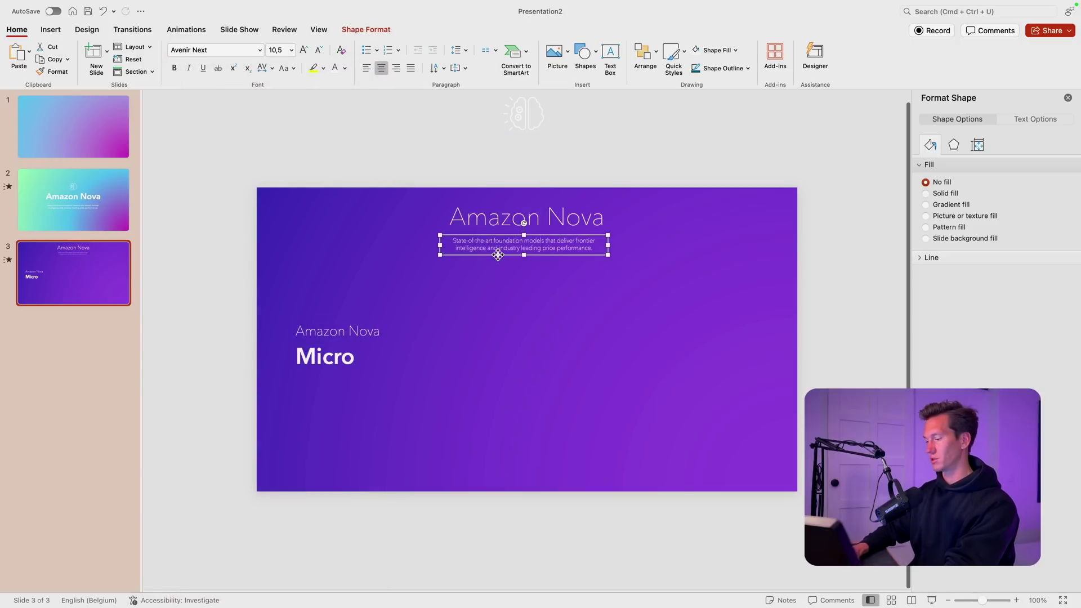
key(super+v)
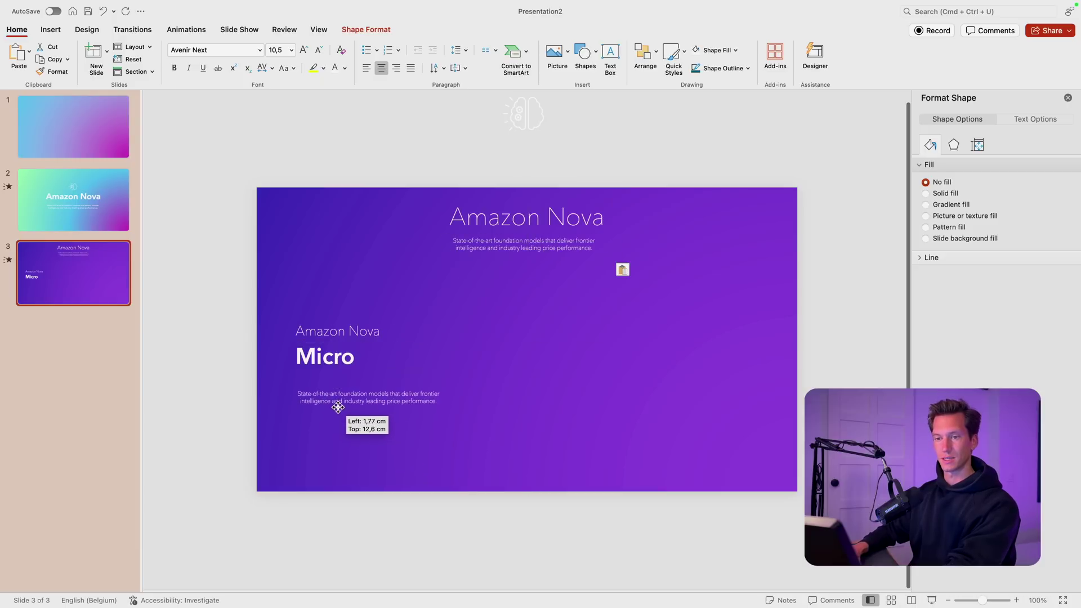
drag(500, 261, 339, 404)
key(super+l)
mouse_move(453, 390)
mouse_down()
mouse_move(389, 392)
mouse_move(385, 376)
mouse_up()
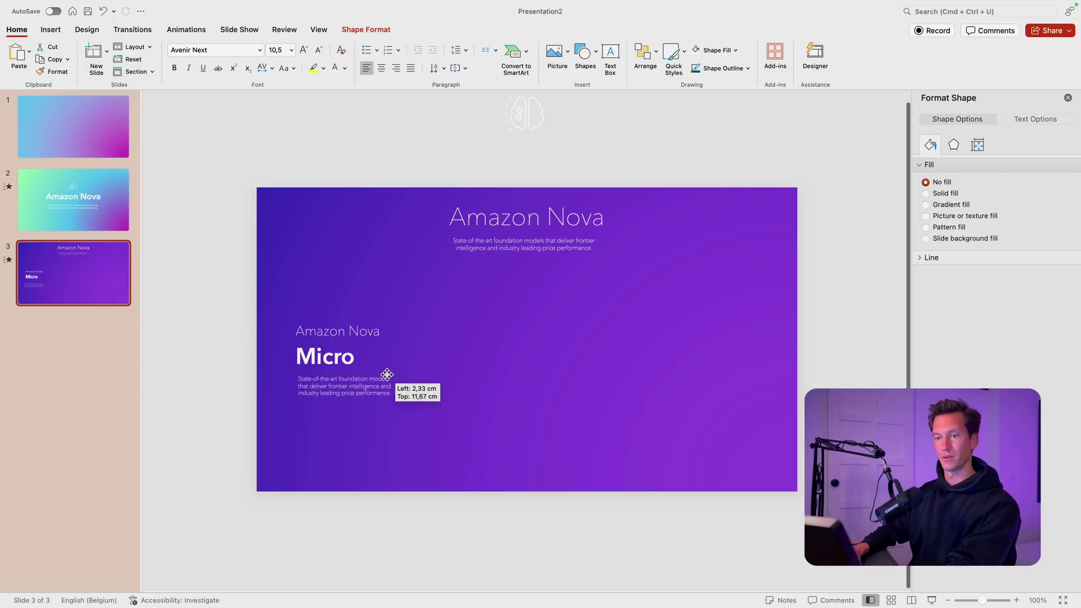
click(421, 381)
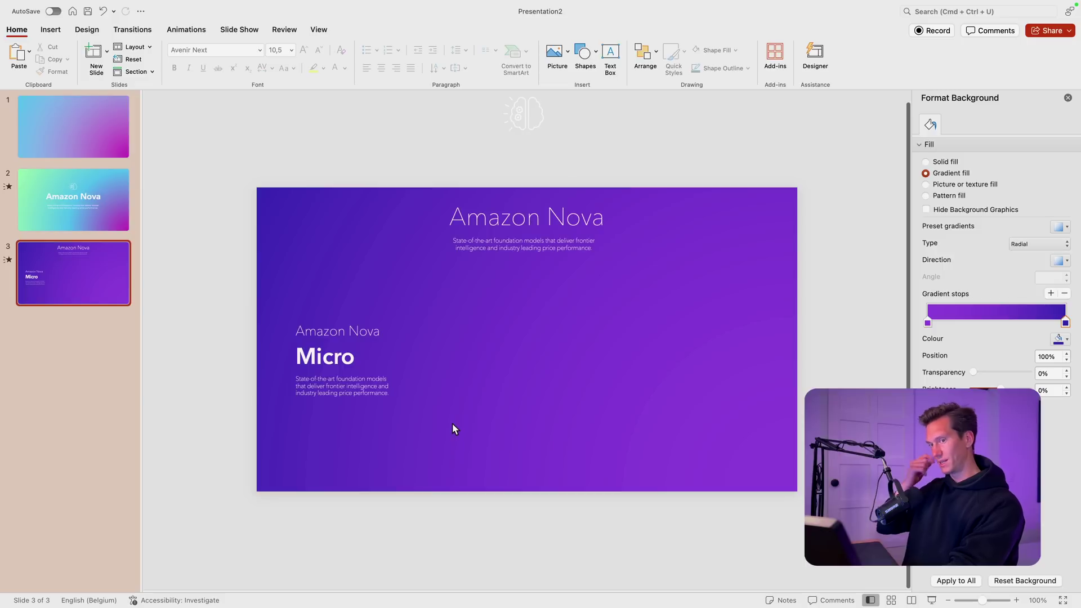
Duplicate the description below itself and retype it as 'GENERALLY AVAILABLE'.
click(370, 399)
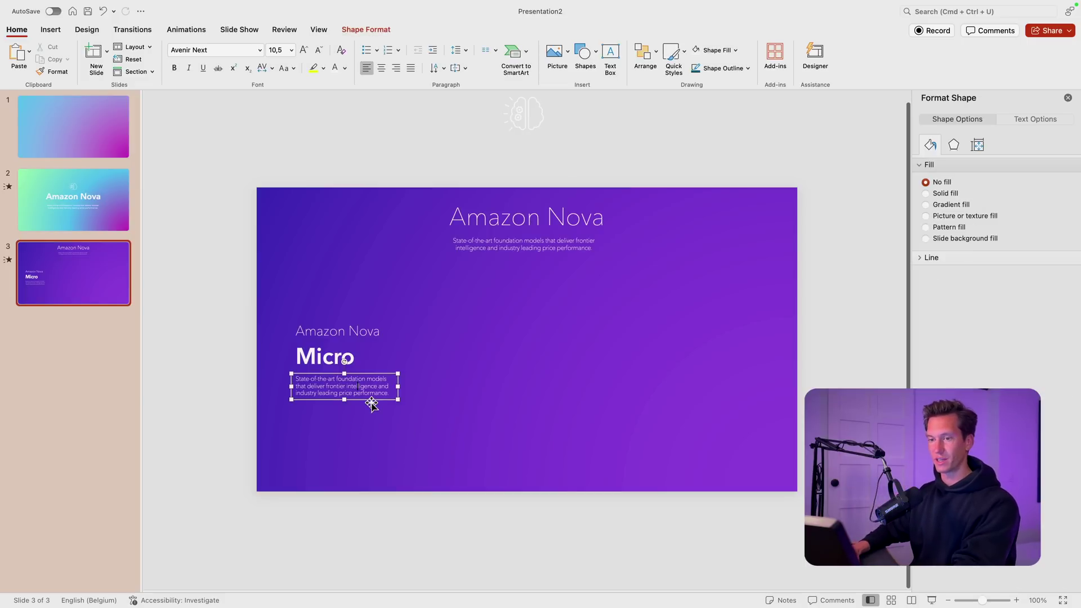
drag(370, 400, 371, 432)
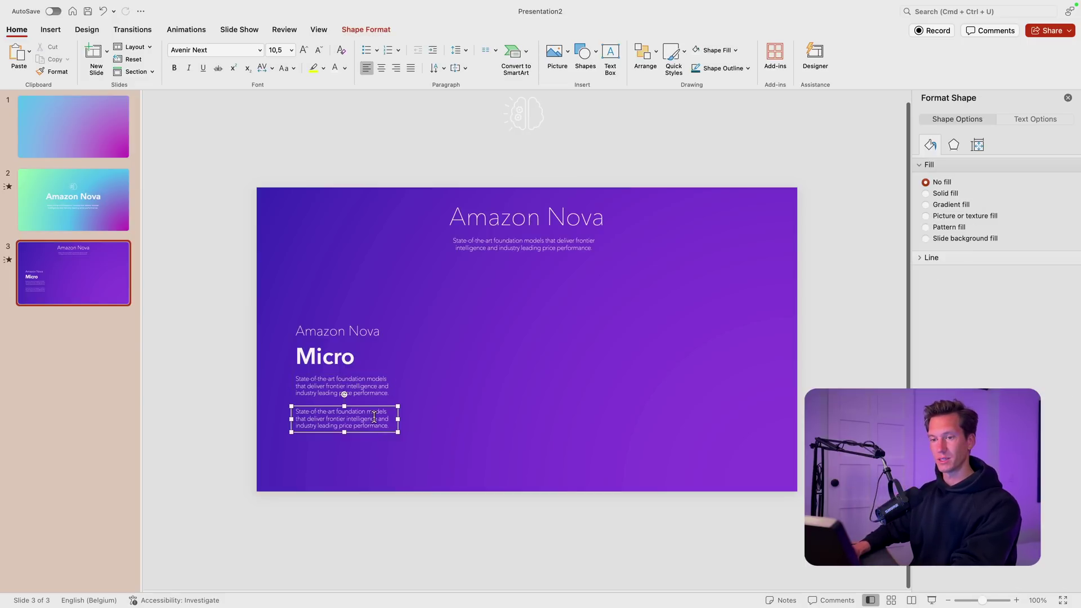
triple_click(374, 417)
text(GENERALLY)
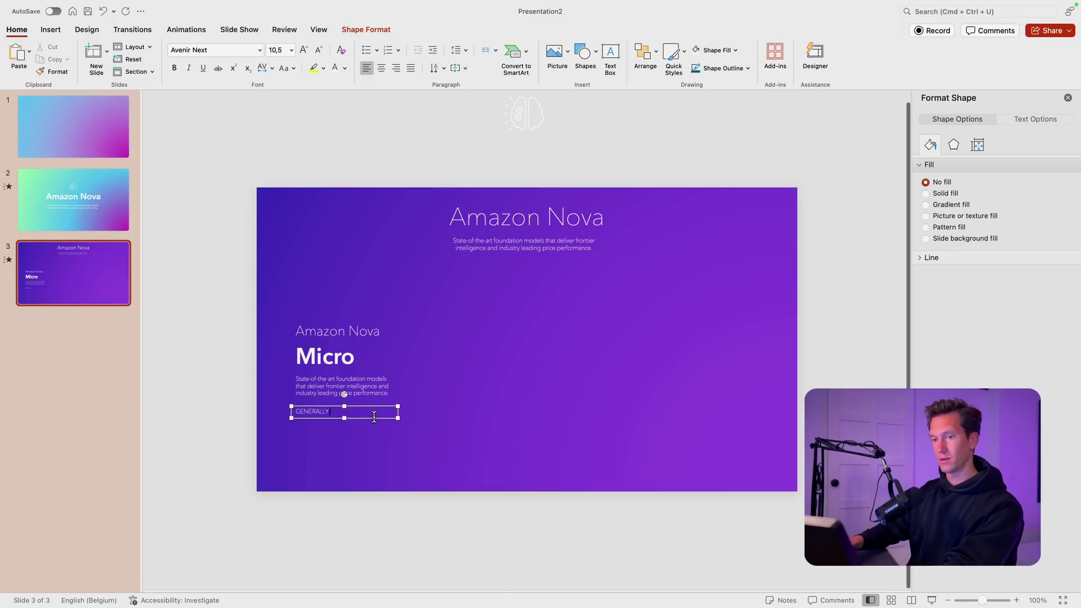
text( AVAILABLE)
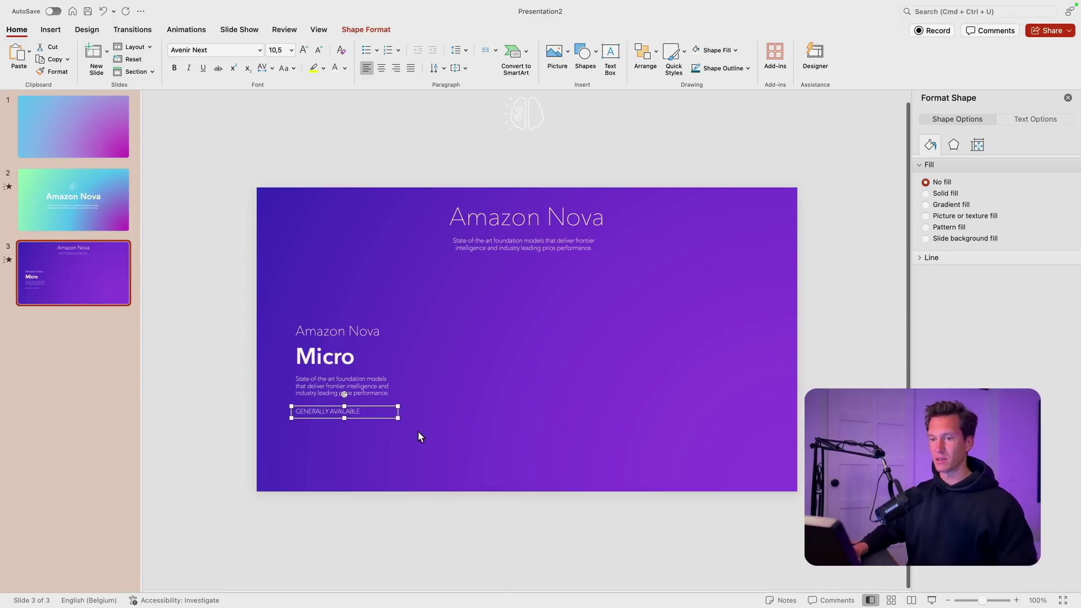
Give the GENERALLY AVAILABLE text Very Loose character spacing.
click(465, 50)
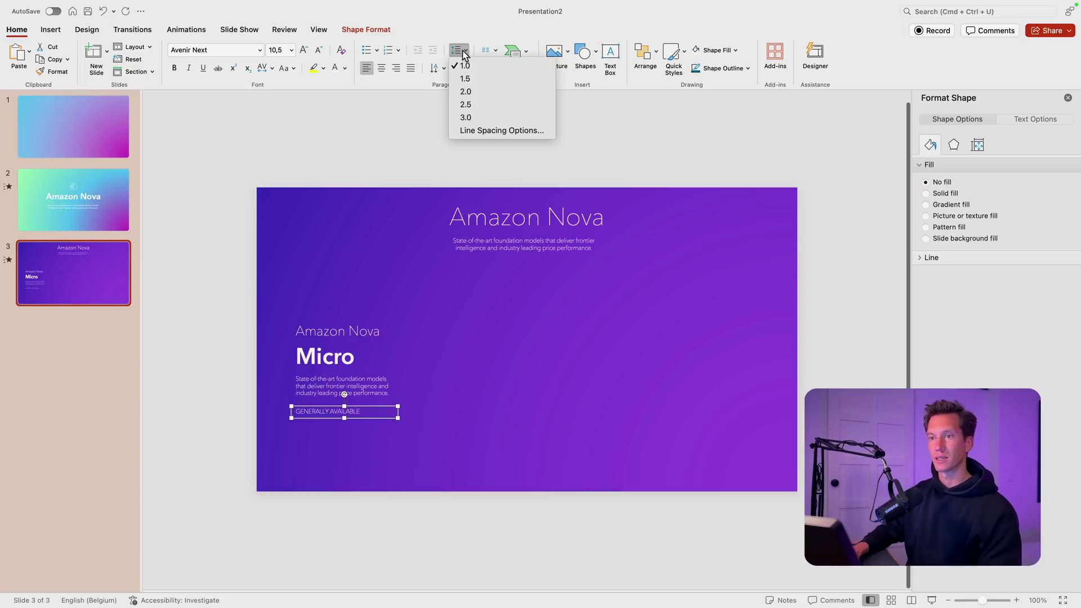
click(495, 132)
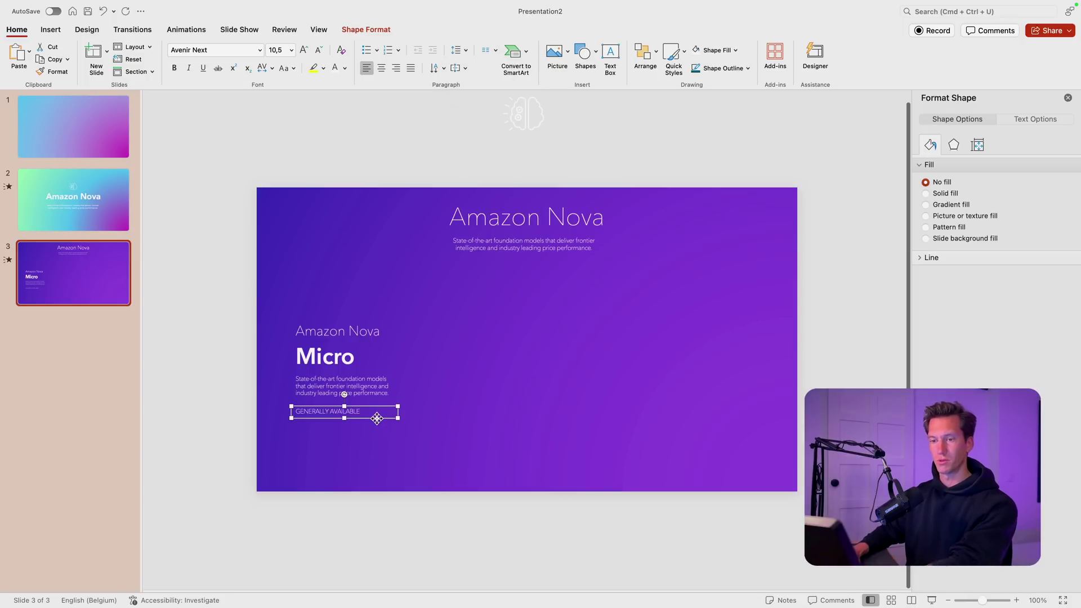
click(268, 72)
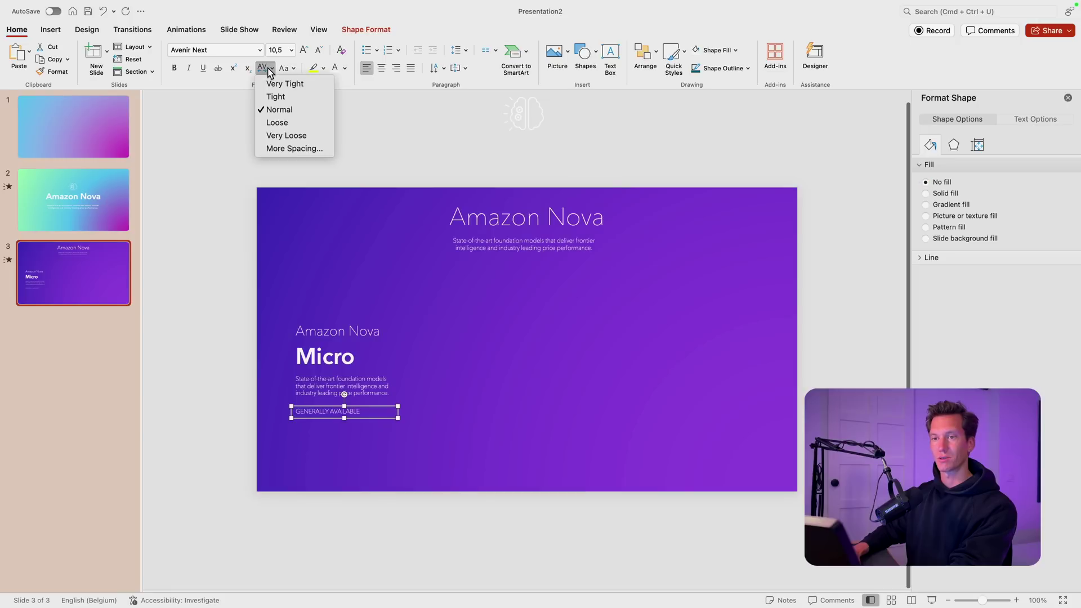
click(295, 122)
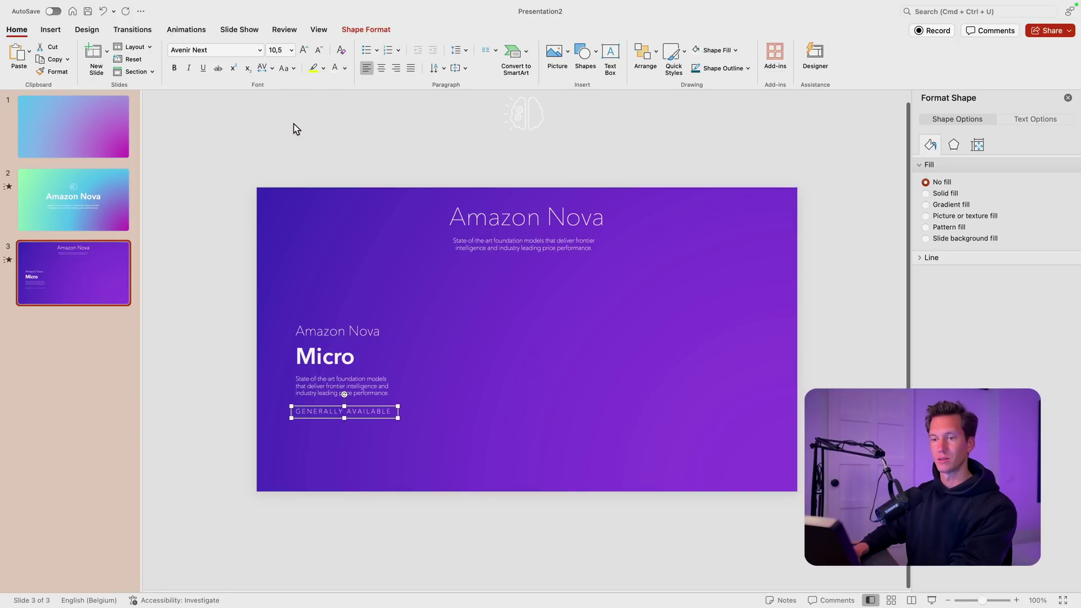
click(432, 450)
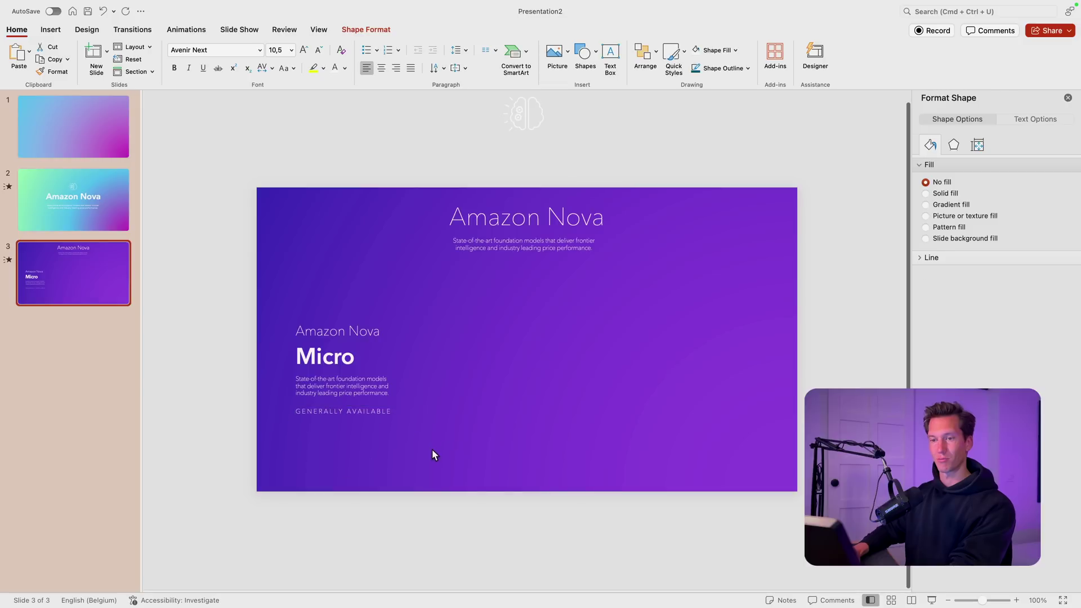
Tidy the Micro text boxes and group them into one block.
drag(258, 301, 494, 494)
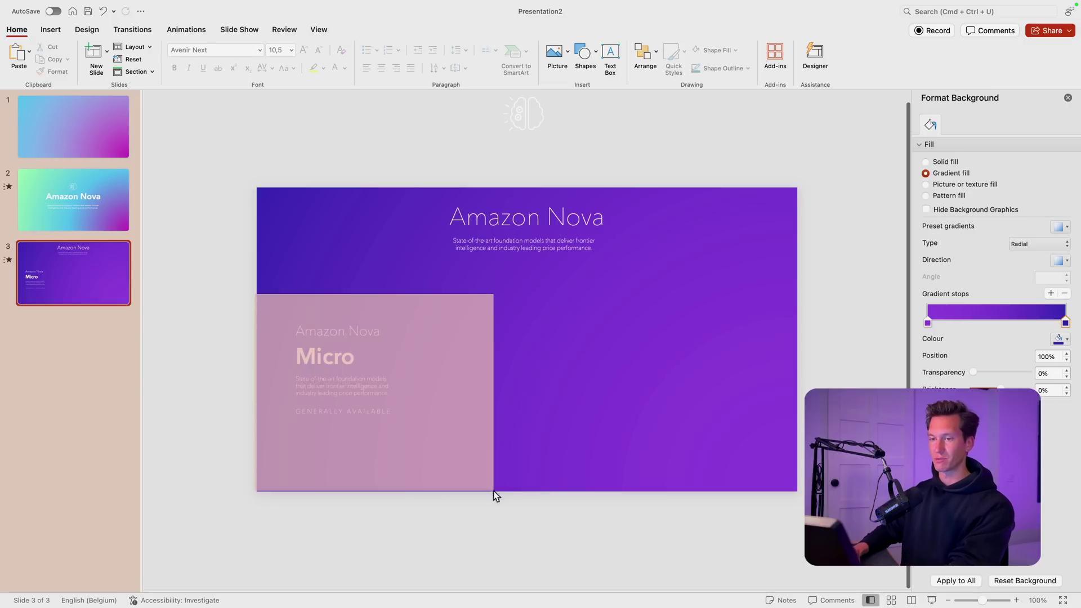
drag(425, 329, 404, 328)
drag(258, 288, 476, 492)
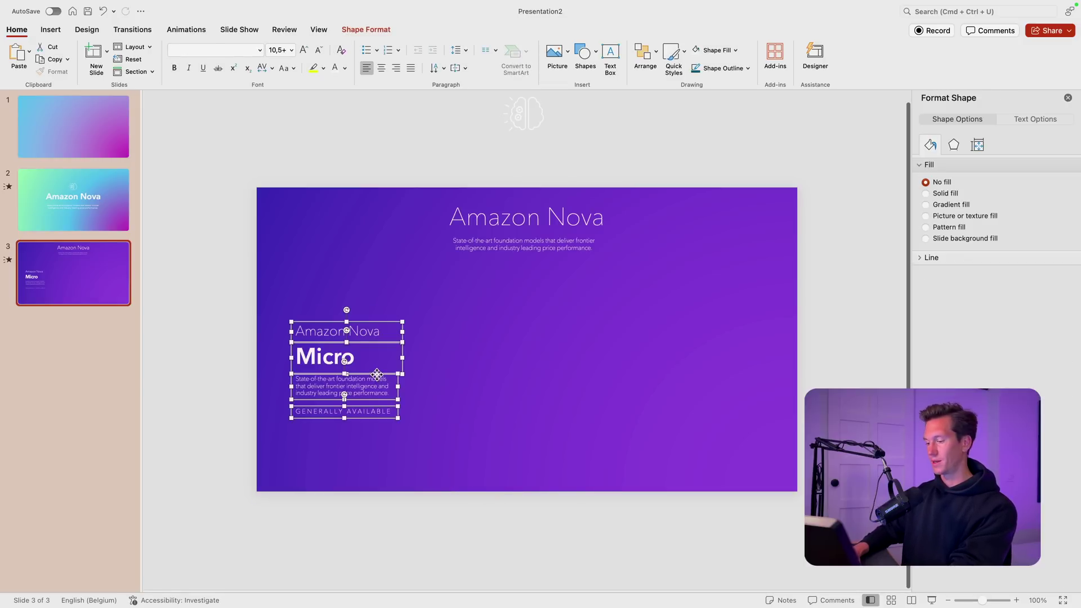
drag(378, 374, 374, 365)
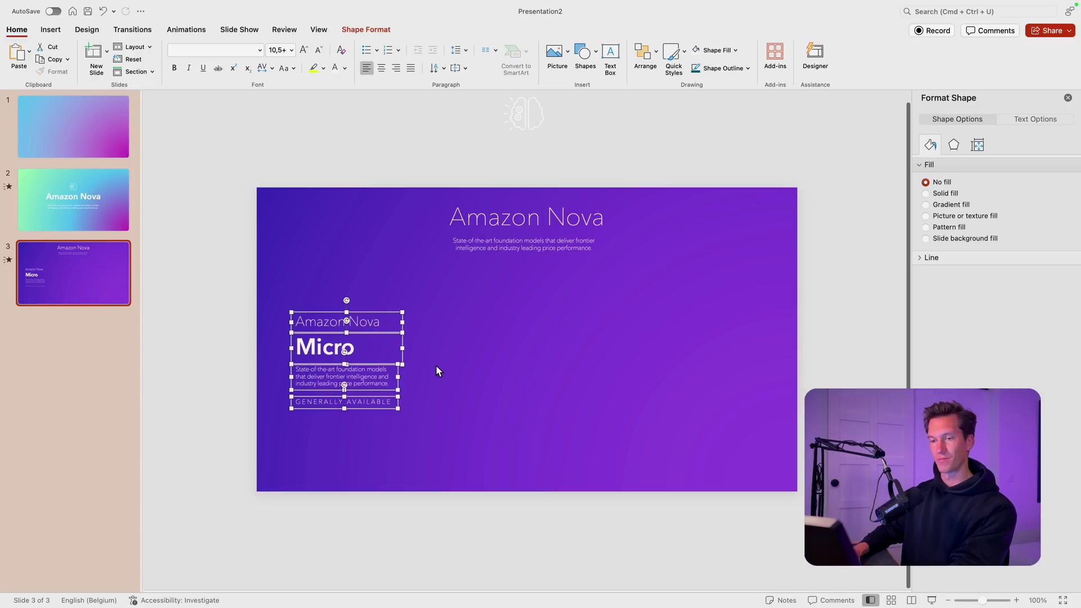
key(super+alt+g)
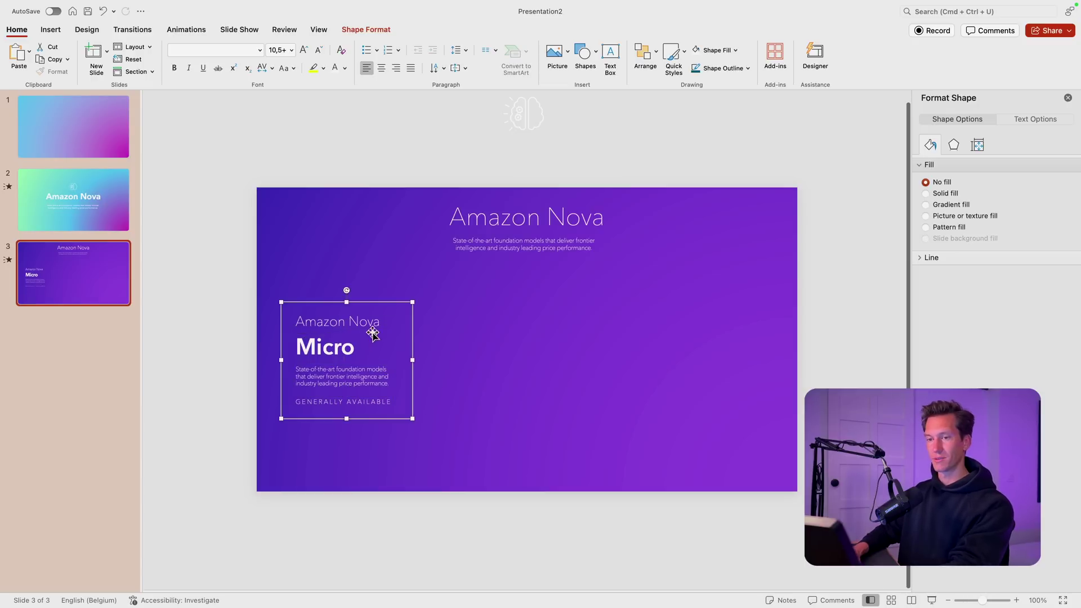
Duplicate the Micro block into additional columns to the right.
drag(365, 302, 749, 310)
key(super+d)
click(494, 302)
click(495, 344)
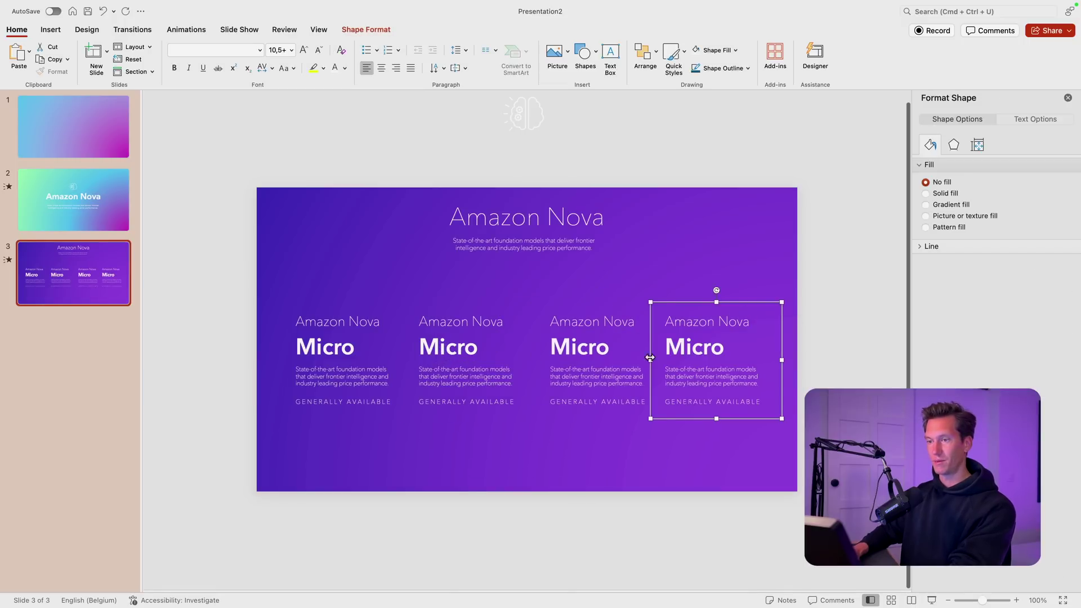
Distribute the four columns evenly across the slide horizontally.
shift+click(606, 368)
shift+click(443, 360)
shift+click(333, 358)
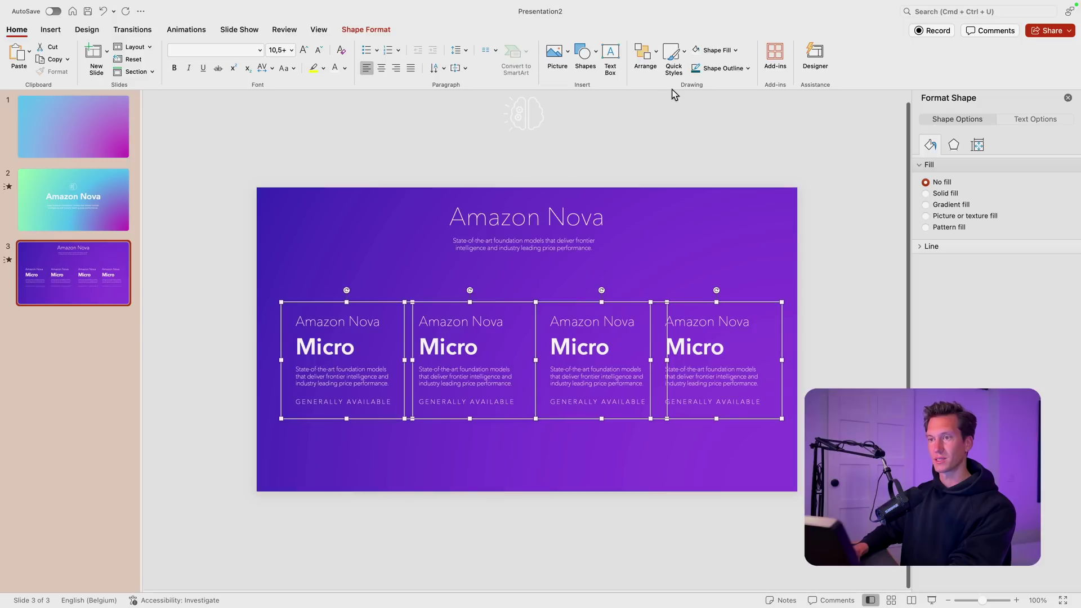
click(643, 53)
mouse_move(699, 251)
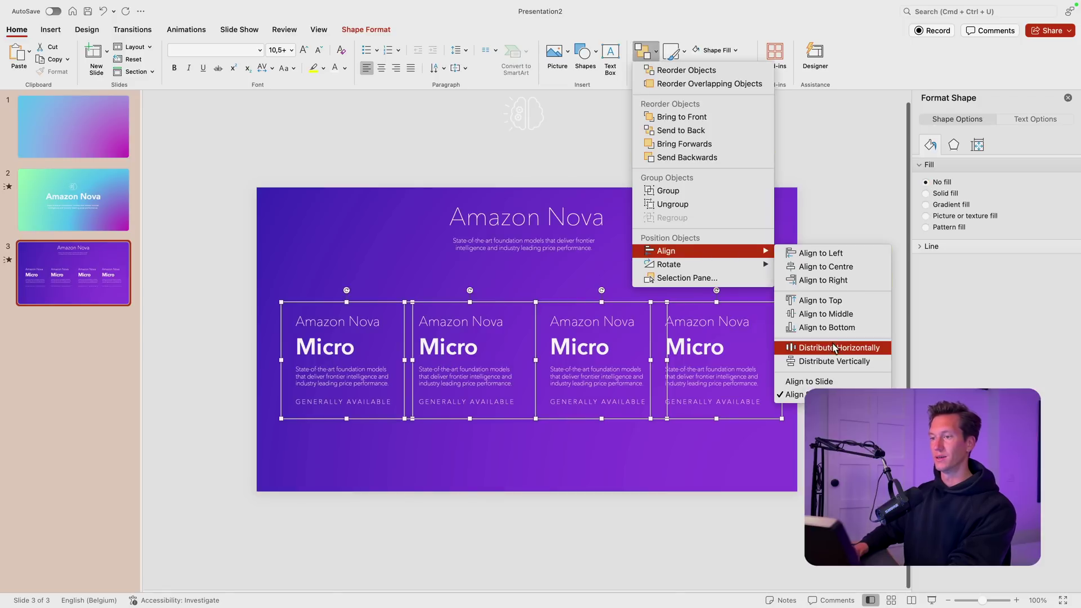
click(834, 347)
drag(748, 418, 744, 420)
click(750, 461)
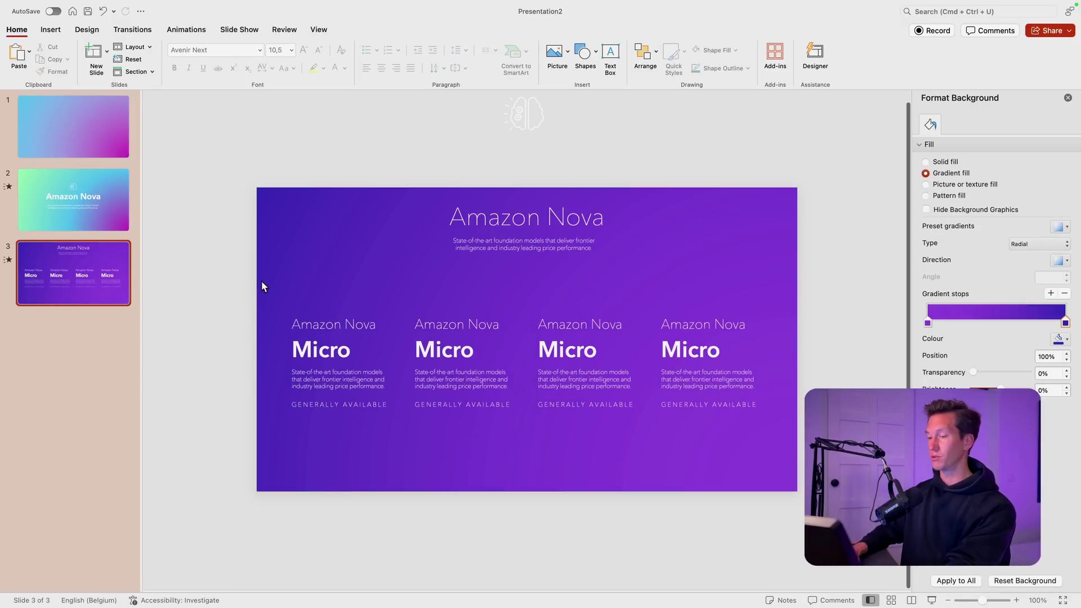
key(super+z)
Draw a vertical straight line between the first two columns.
click(498, 459)
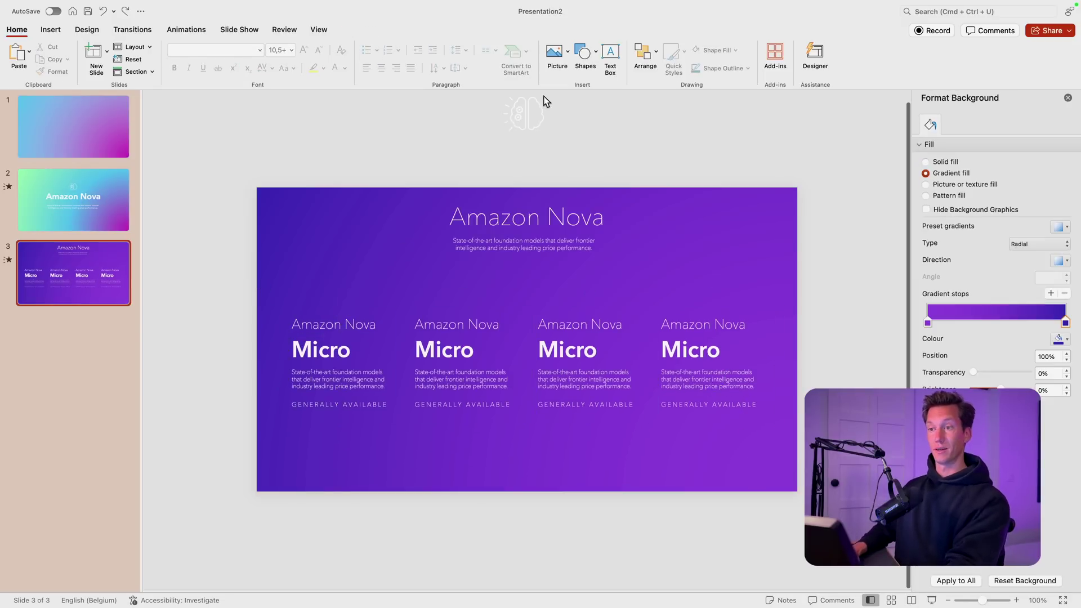
click(586, 53)
click(632, 88)
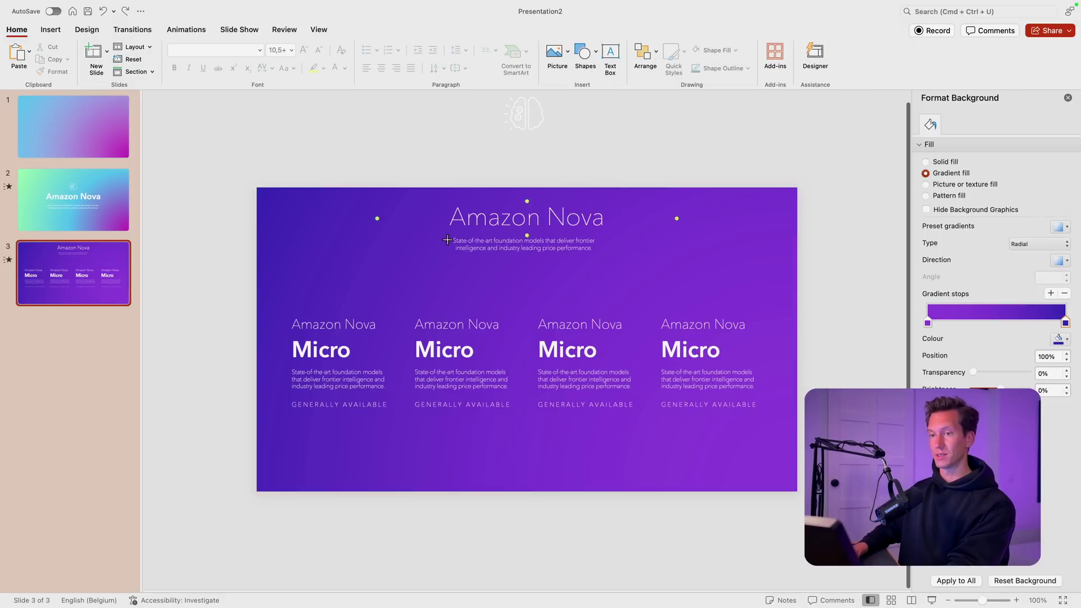
drag(398, 302, 398, 422)
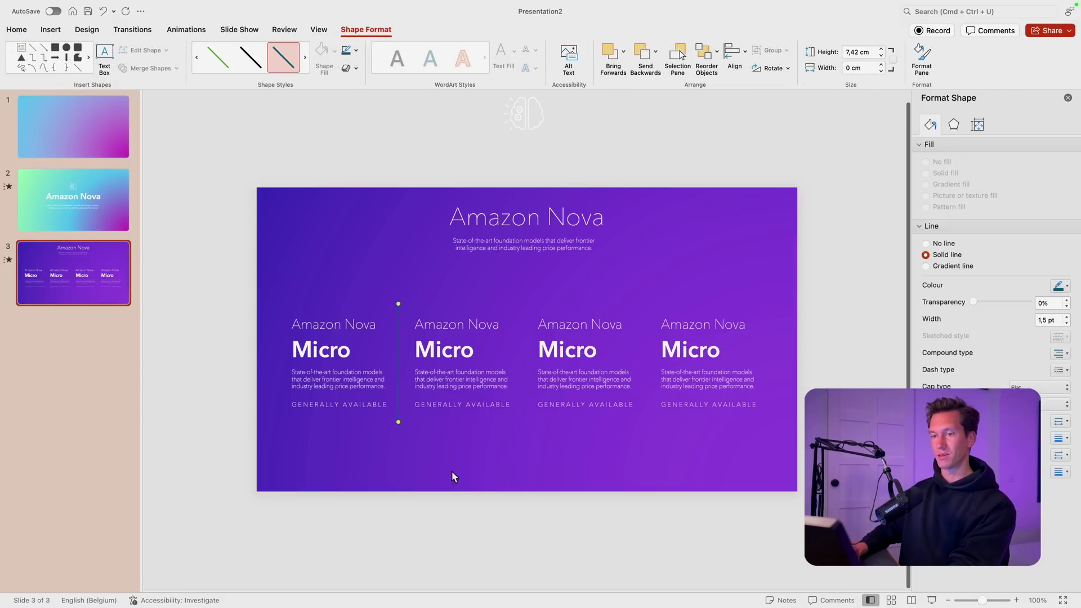
Give the line a gradient of light green, magenta and purple stops.
click(950, 267)
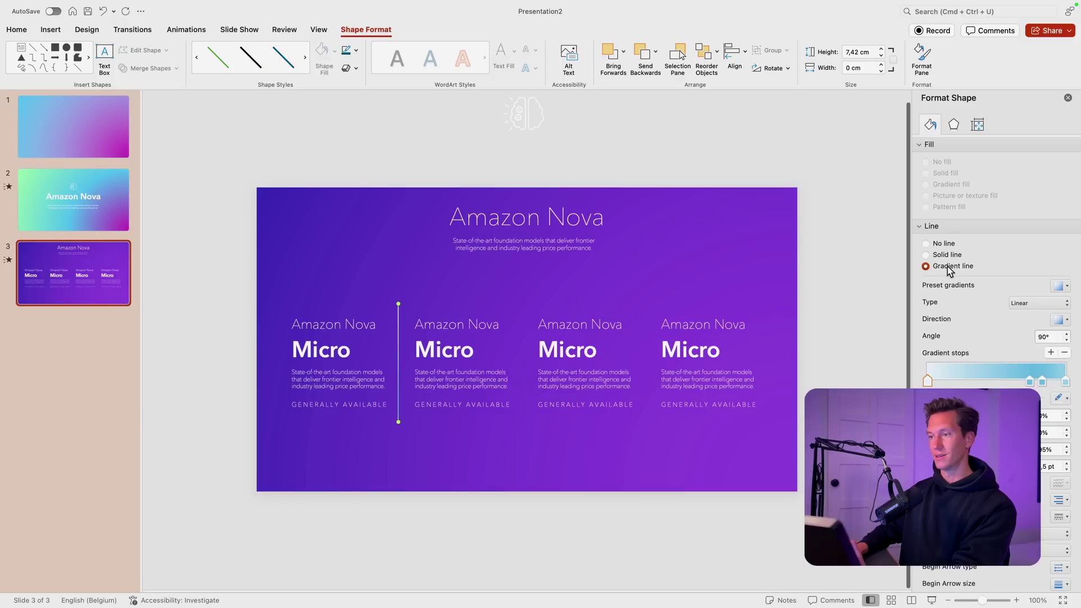
click(1065, 398)
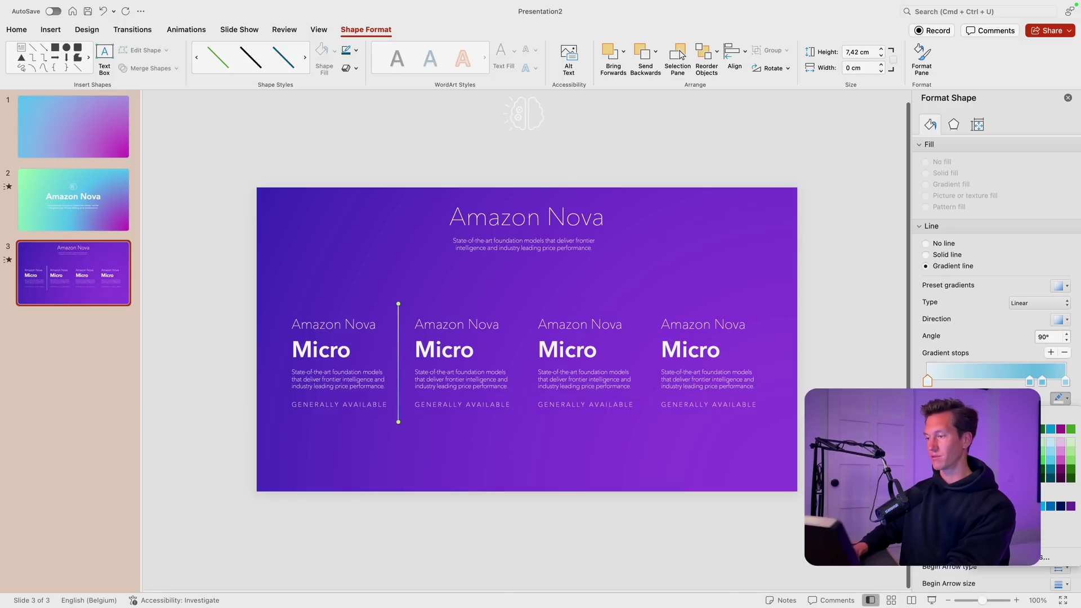
click(1070, 451)
click(1057, 400)
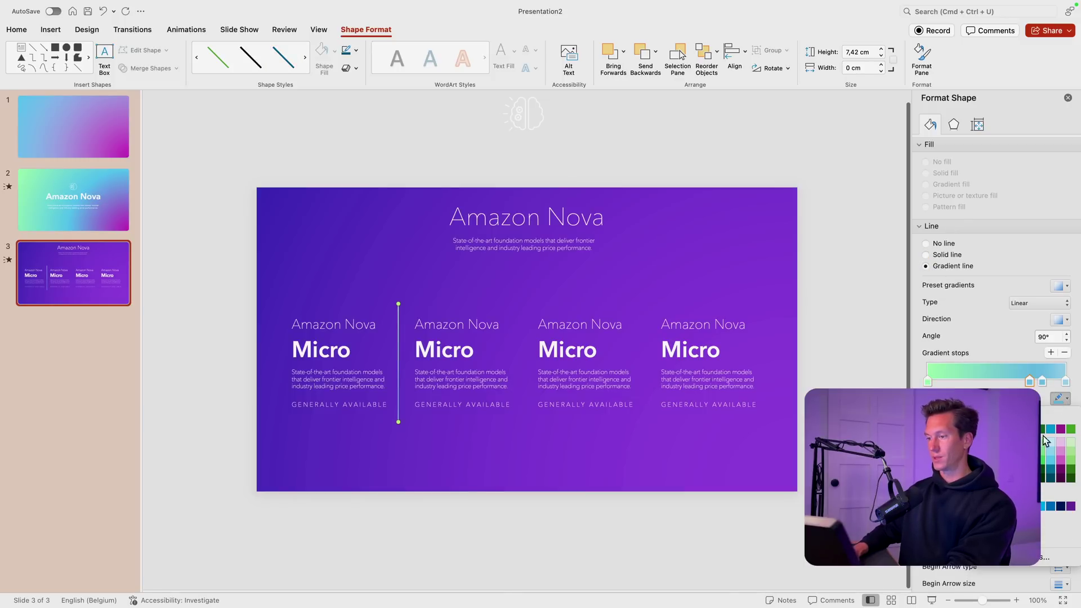
click(1070, 451)
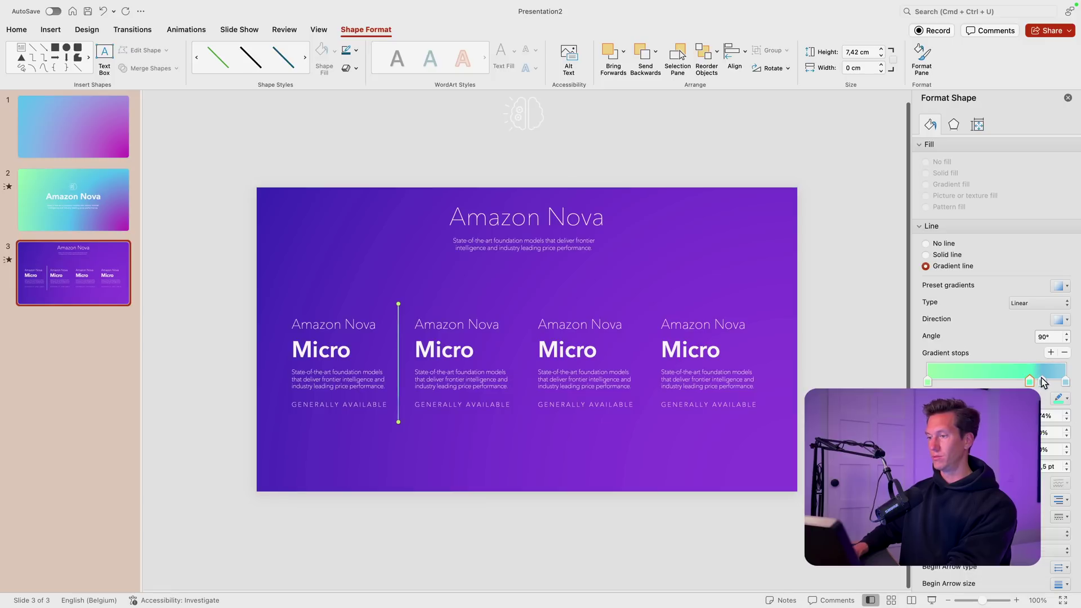
click(1042, 382)
click(1058, 399)
click(1060, 429)
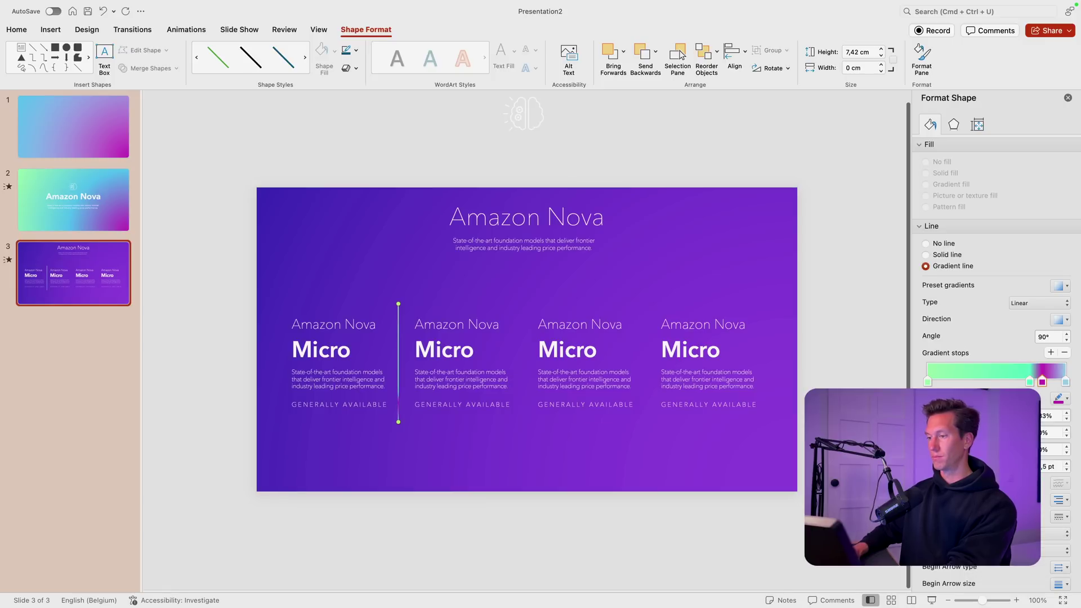
click(1062, 382)
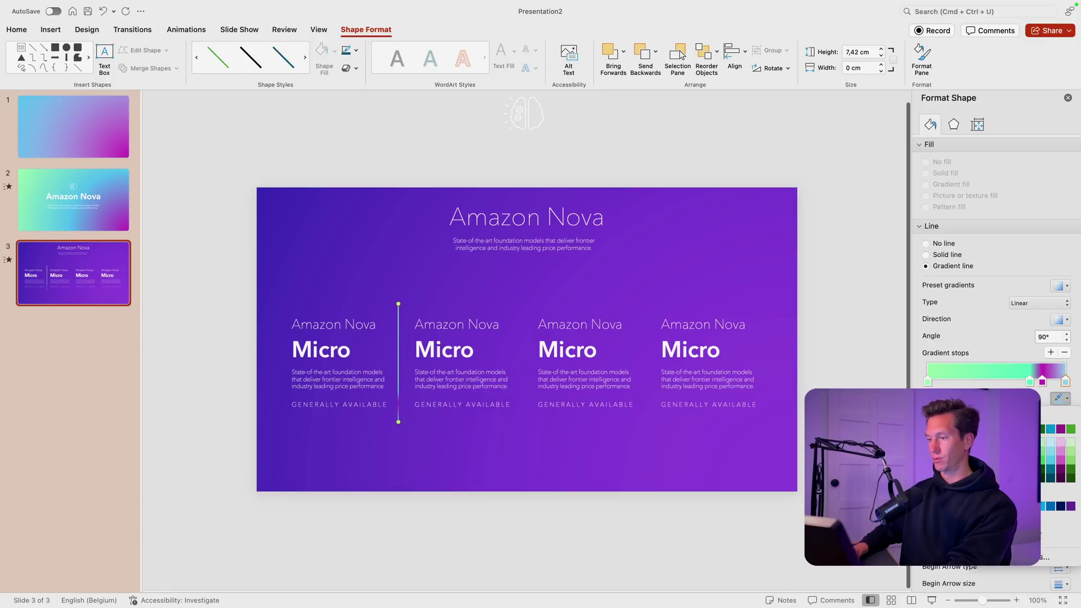
click(1071, 505)
Reposition the stops, make both end stops 100% transparent, and set width 0.75 pt.
mouse_move(1030, 382)
mouse_down()
mouse_move(954, 382)
mouse_move(1006, 381)
mouse_move(970, 382)
mouse_up()
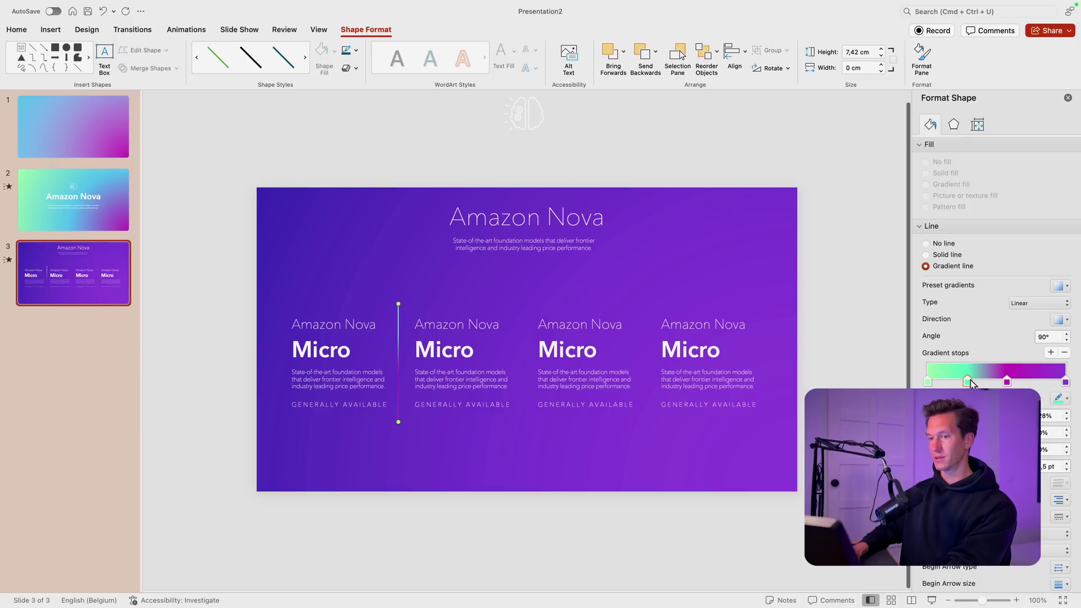
click(927, 382)
drag(972, 382, 1051, 383)
drag(928, 383, 938, 383)
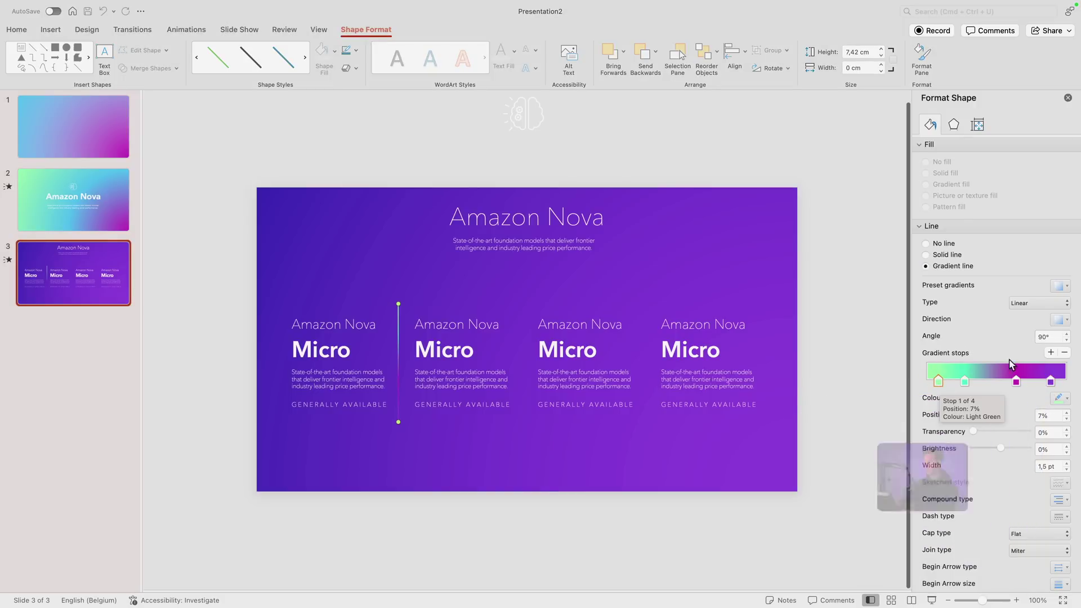
drag(976, 434, 1036, 434)
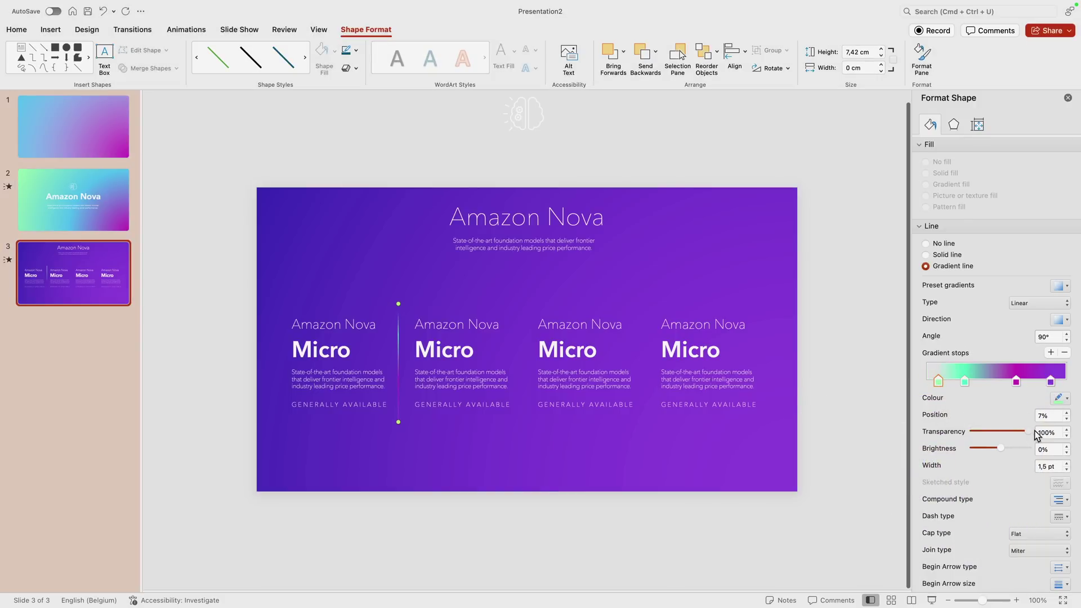
click(1051, 382)
drag(971, 432, 1030, 431)
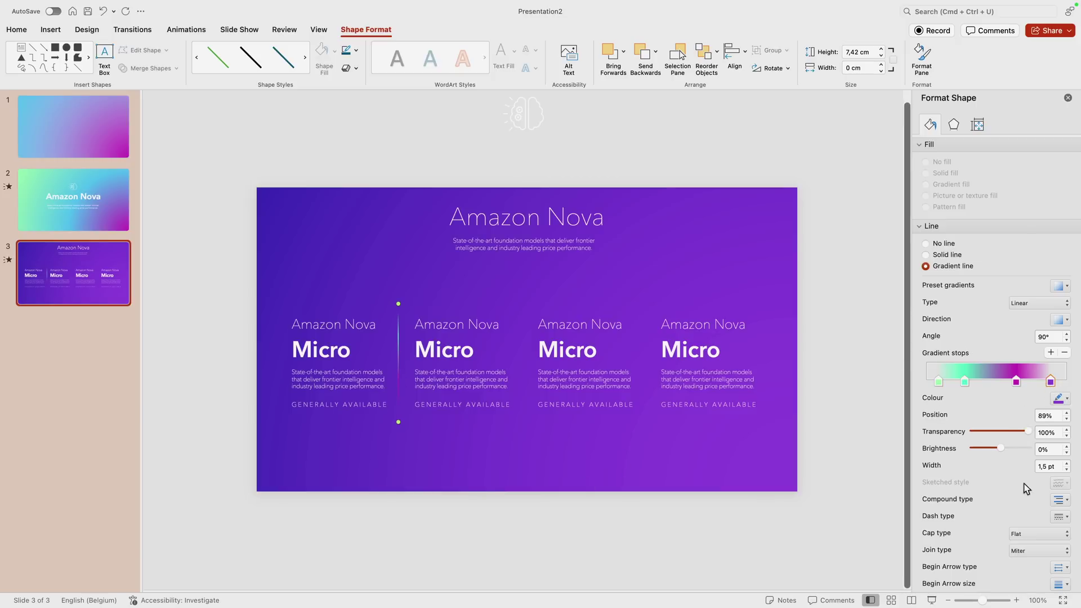
click(1065, 469)
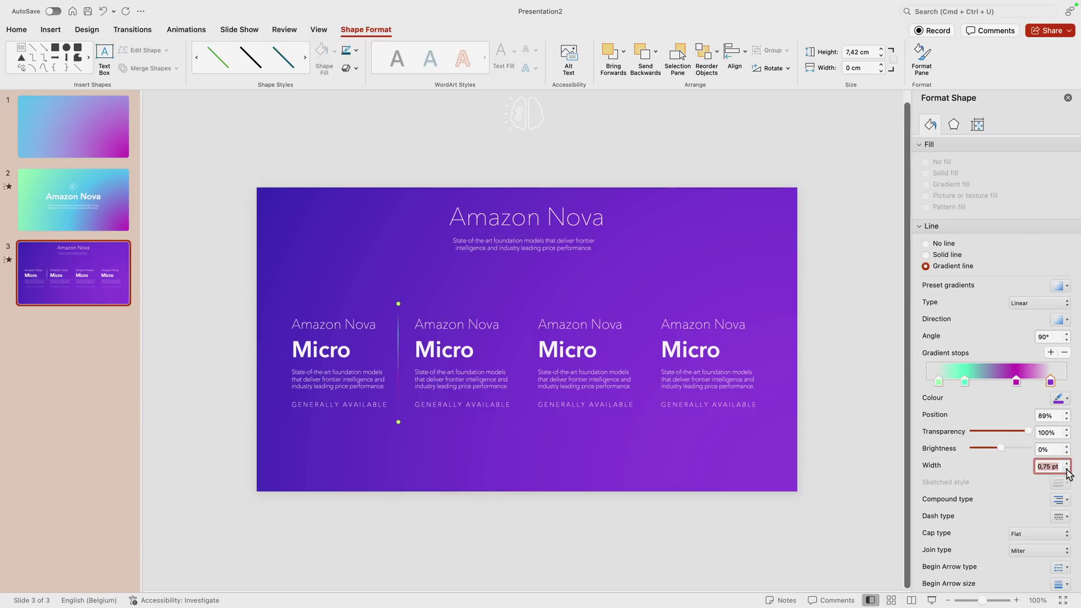
Lengthen the divider line upward and shift it down slightly.
click(730, 513)
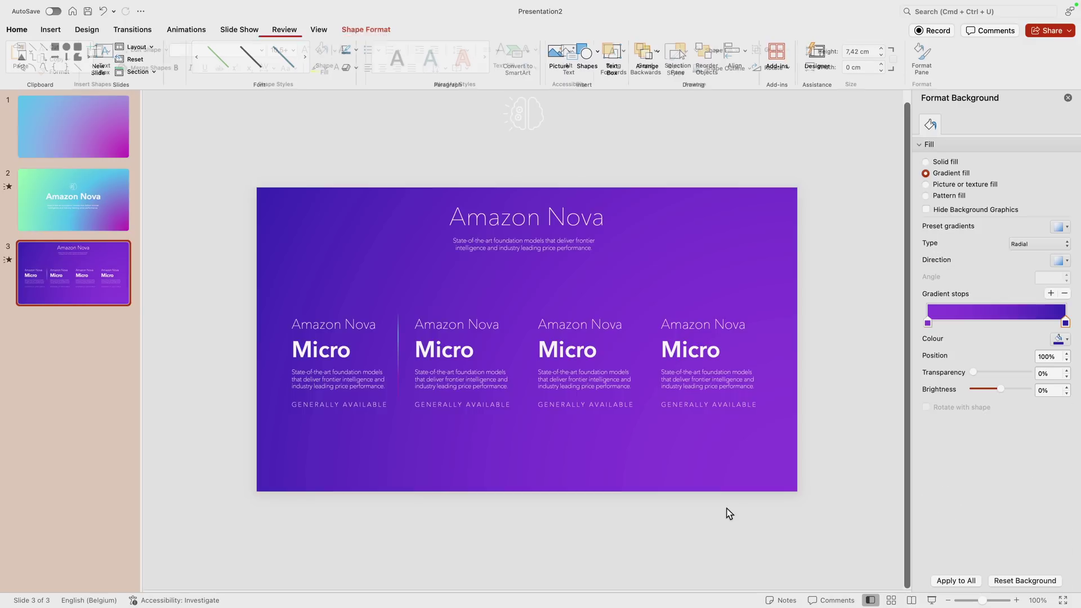
click(398, 349)
drag(398, 303, 398, 274)
mouse_move(397, 314)
mouse_down()
mouse_move(399, 332)
mouse_move(646, 346)
mouse_up()
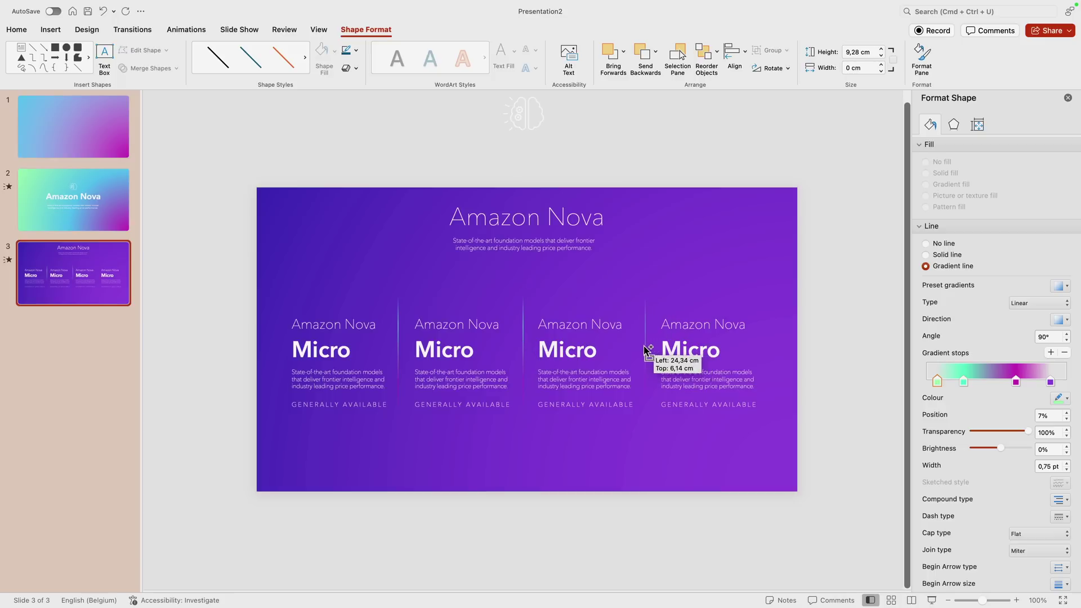
Select all four column blocks together with the divider copies between them.
click(825, 480)
click(337, 375)
shift+click(446, 378)
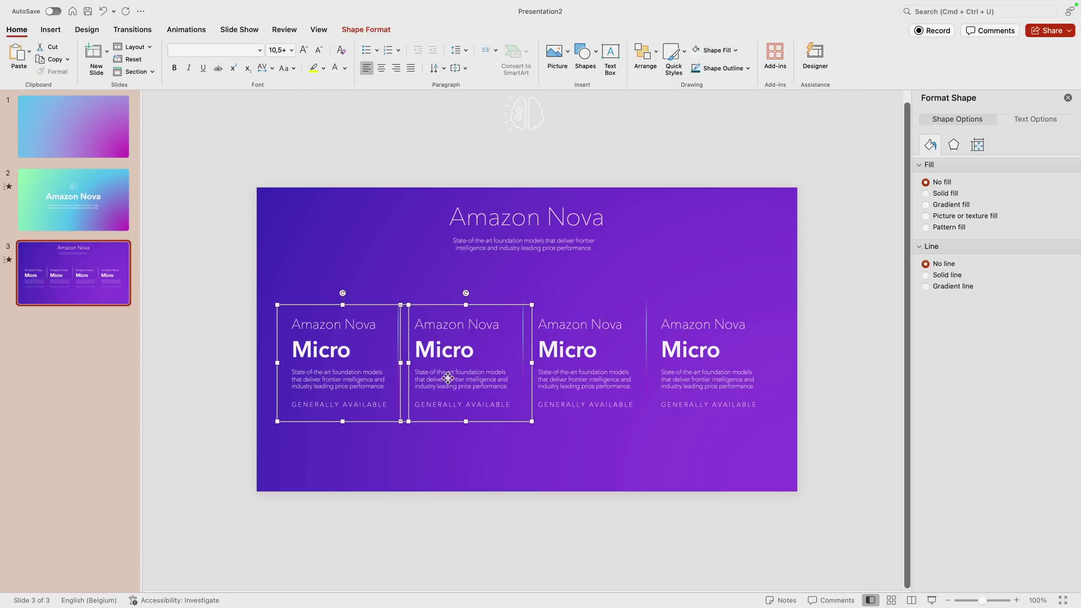
shift+click(591, 368)
shift+click(730, 371)
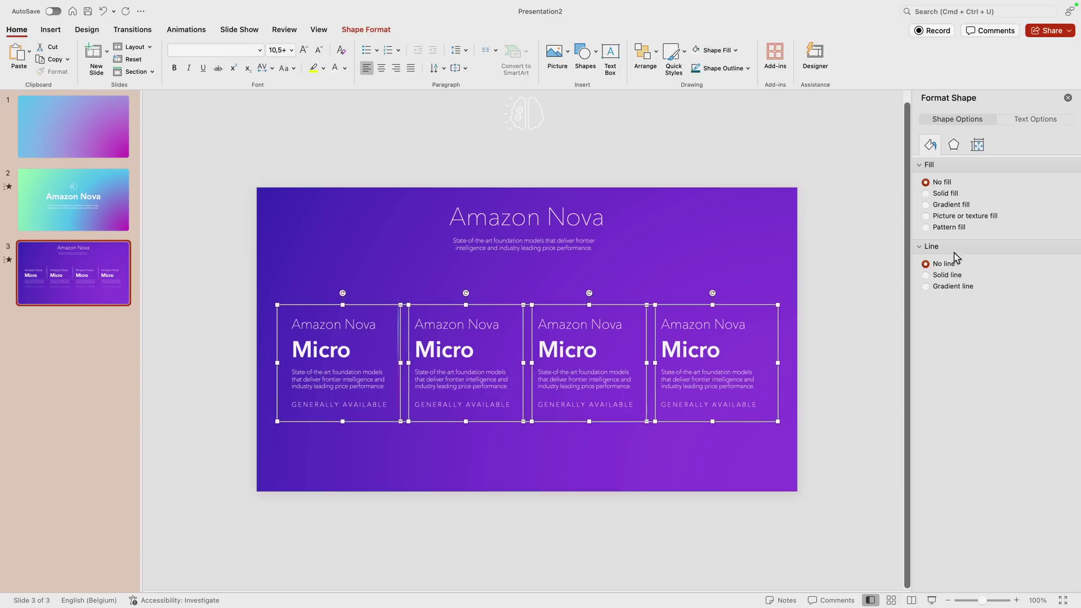
click(211, 293)
drag(209, 240, 867, 501)
Apply the Float In entrance to the columns and dividers and show the Animation Pane.
click(185, 30)
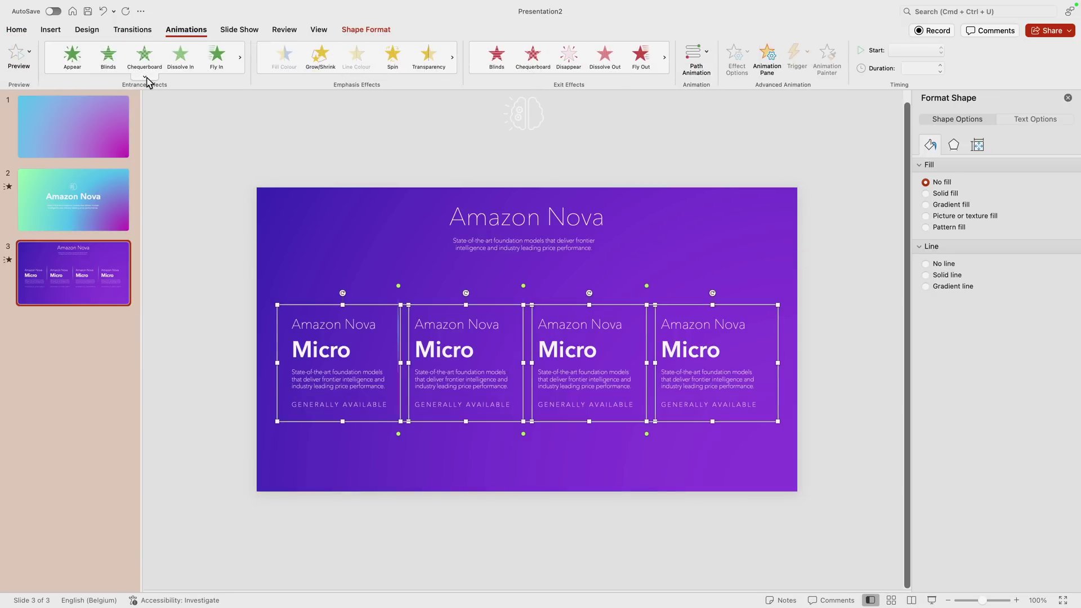
click(145, 77)
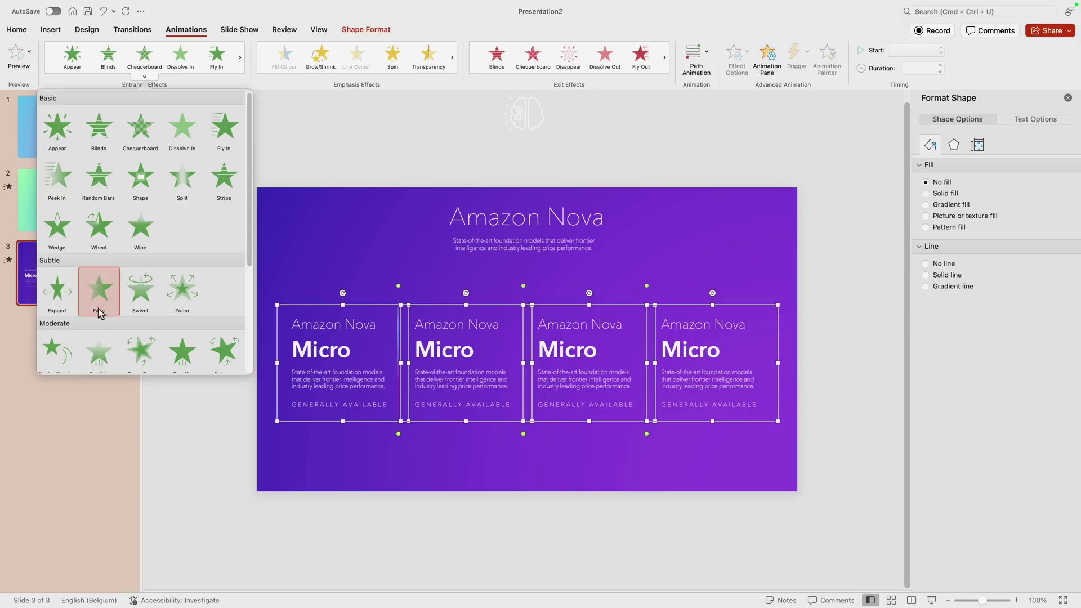
scroll(99, 313, down, 2)
click(99, 287)
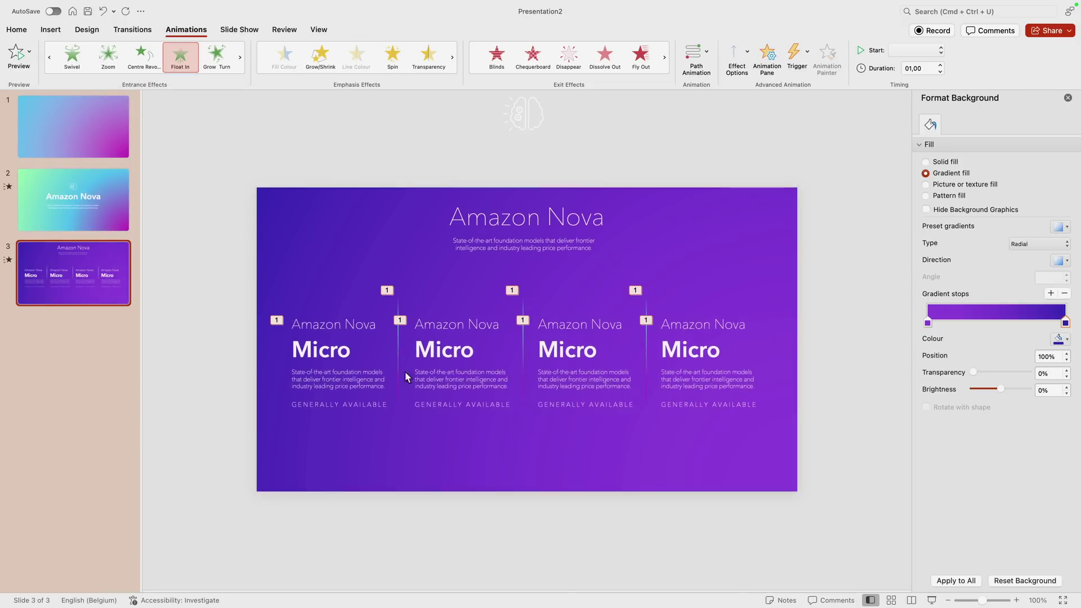
click(767, 59)
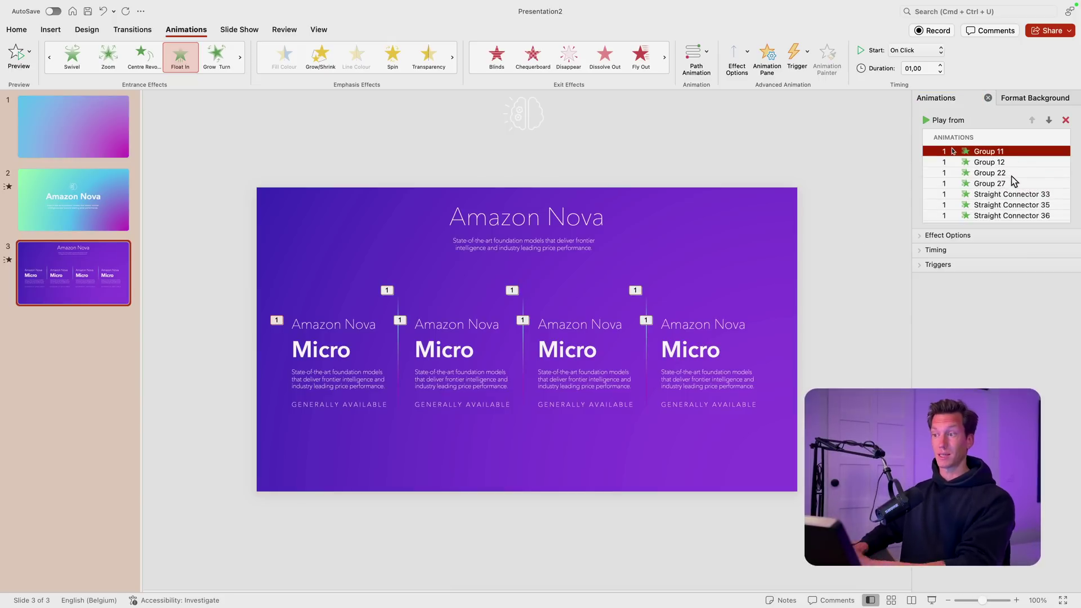
Inspect the effect and timing settings of the Group 12 Float In animation.
click(1016, 194)
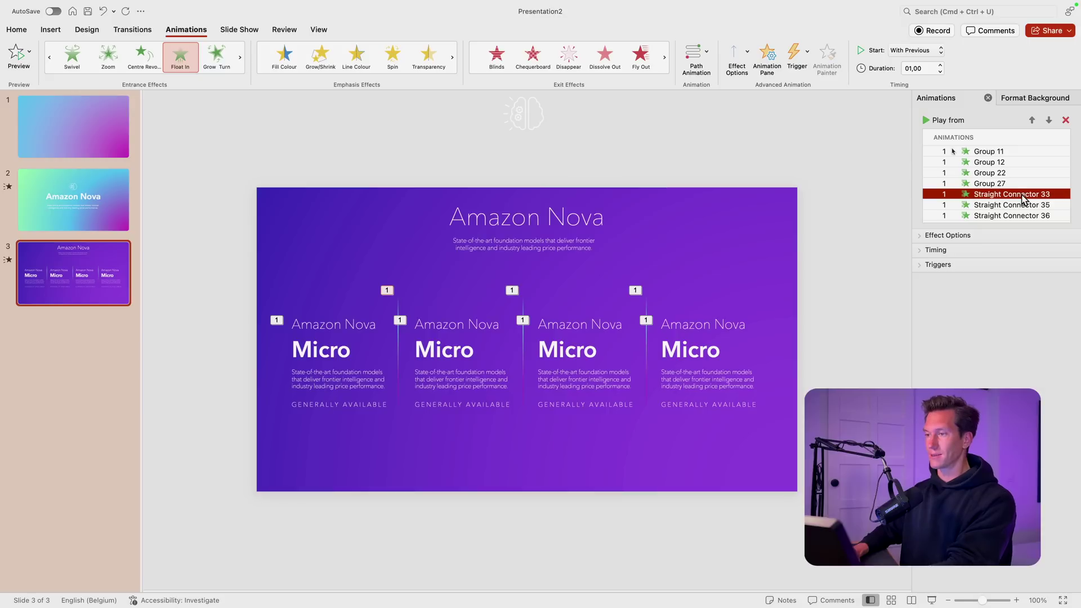
click(988, 151)
click(981, 164)
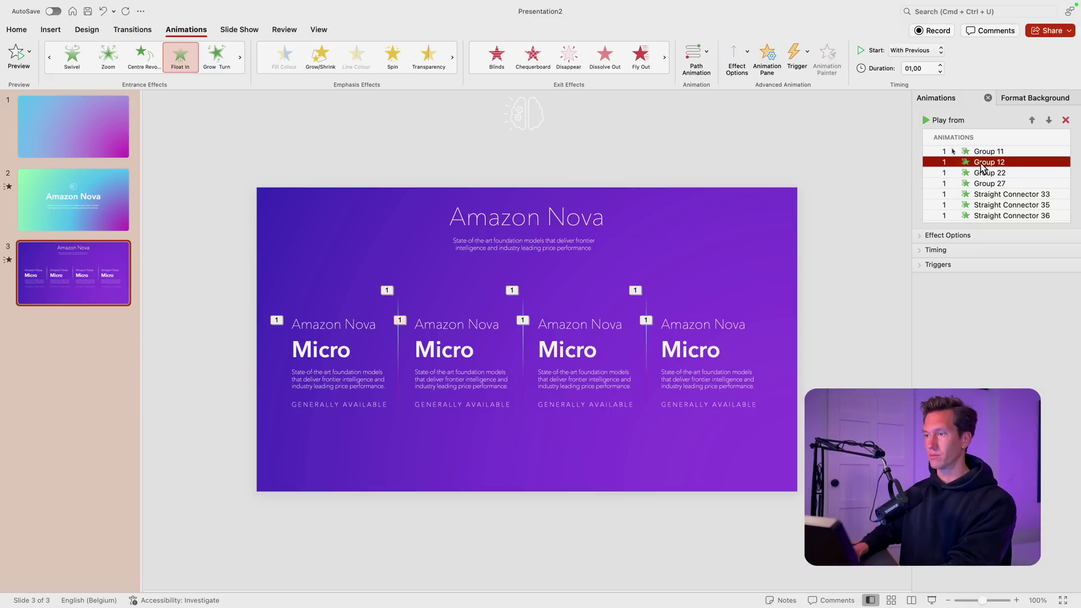
right_click(981, 164)
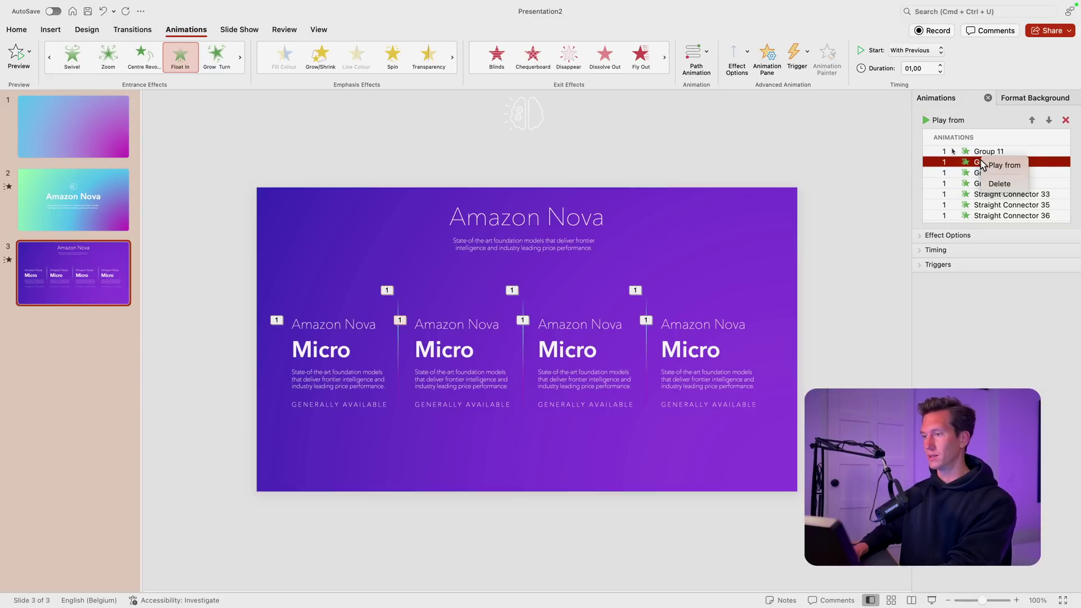
click(935, 234)
click(924, 358)
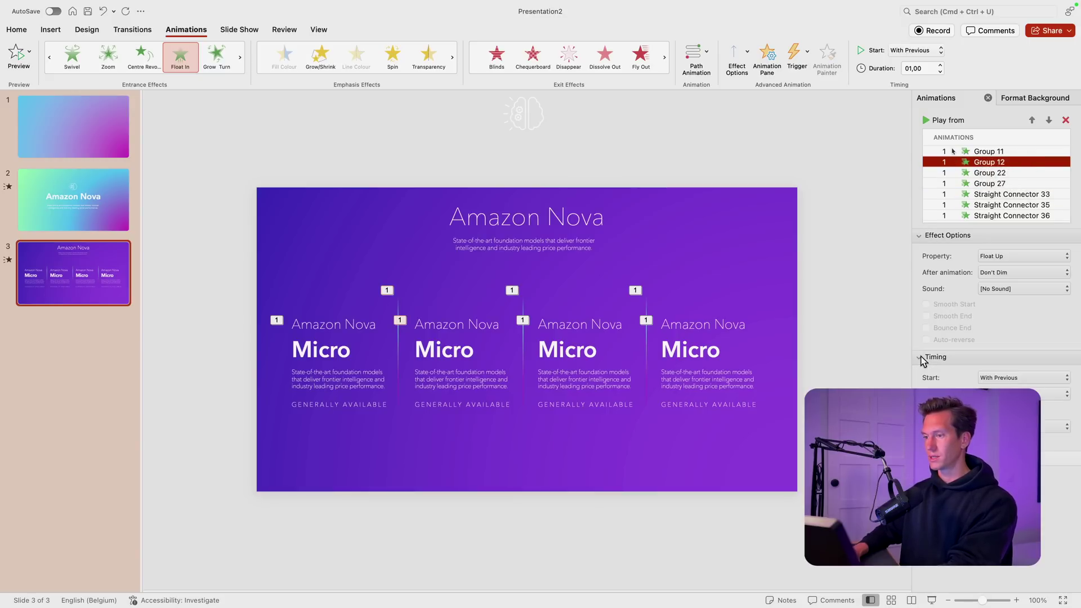
Keep all seven animations at a one-second duration, then select Group 11.
key(super+a)
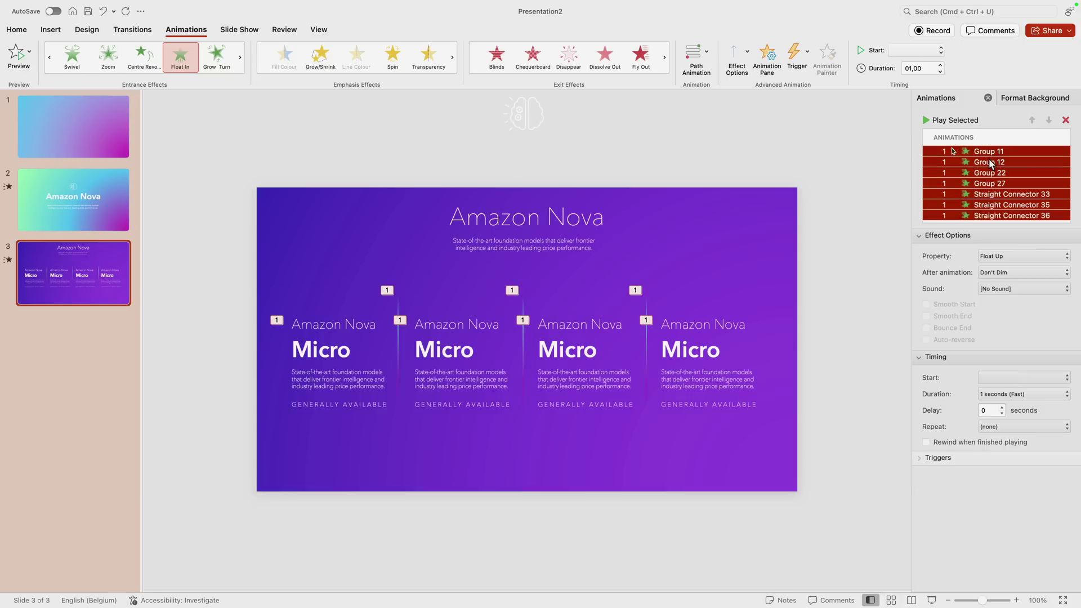
click(1020, 394)
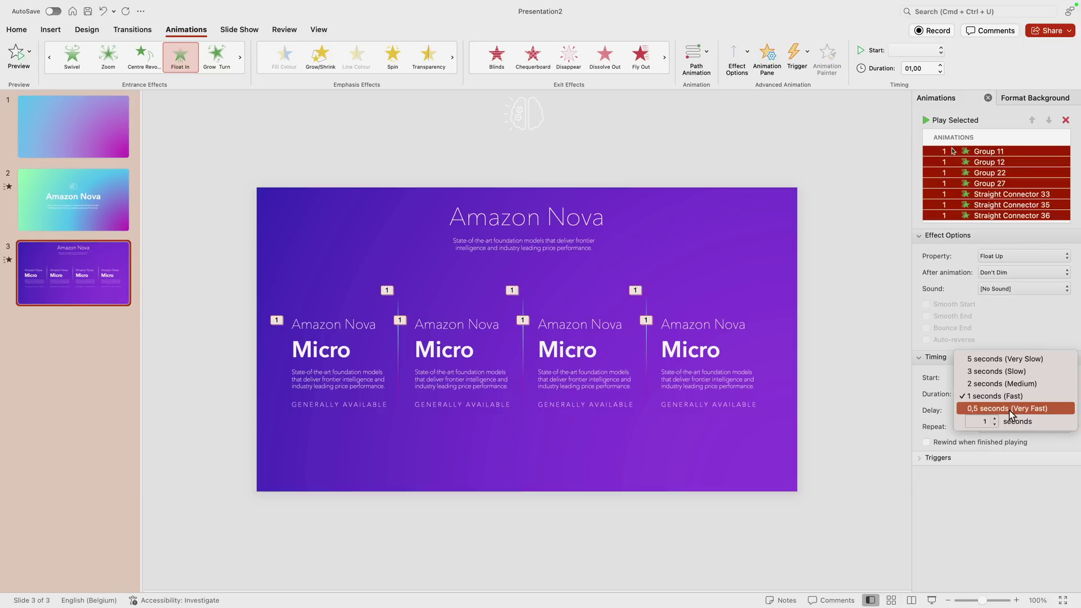
click(1013, 396)
click(991, 153)
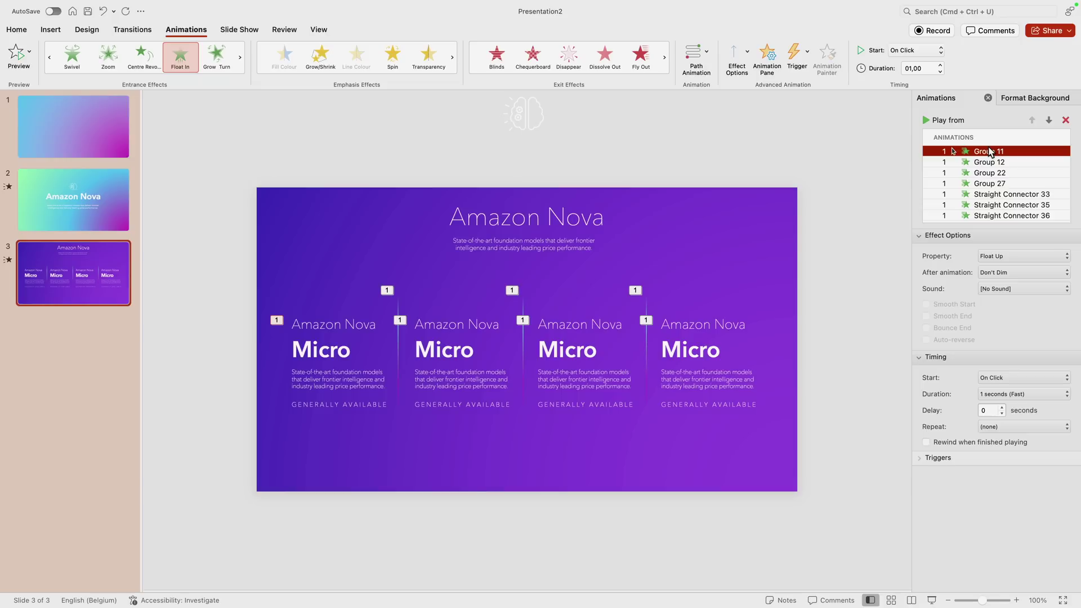
Change the second, third and fourth 'Micro' headings to Lite, Pro and Premier.
click(438, 353)
double_click(457, 345)
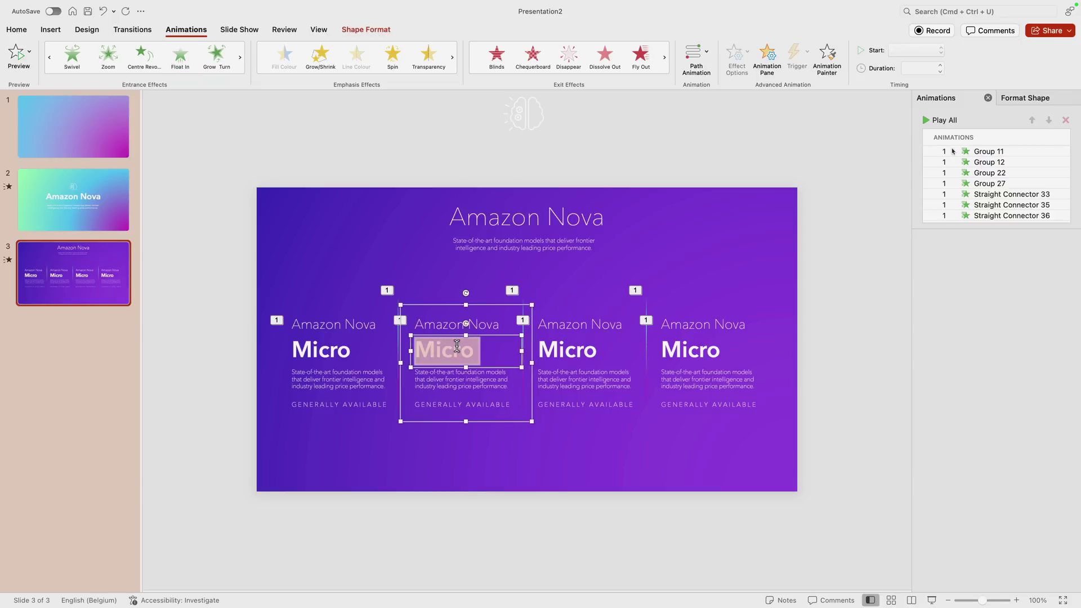
text(Lite)
double_click(590, 351)
text(Pro)
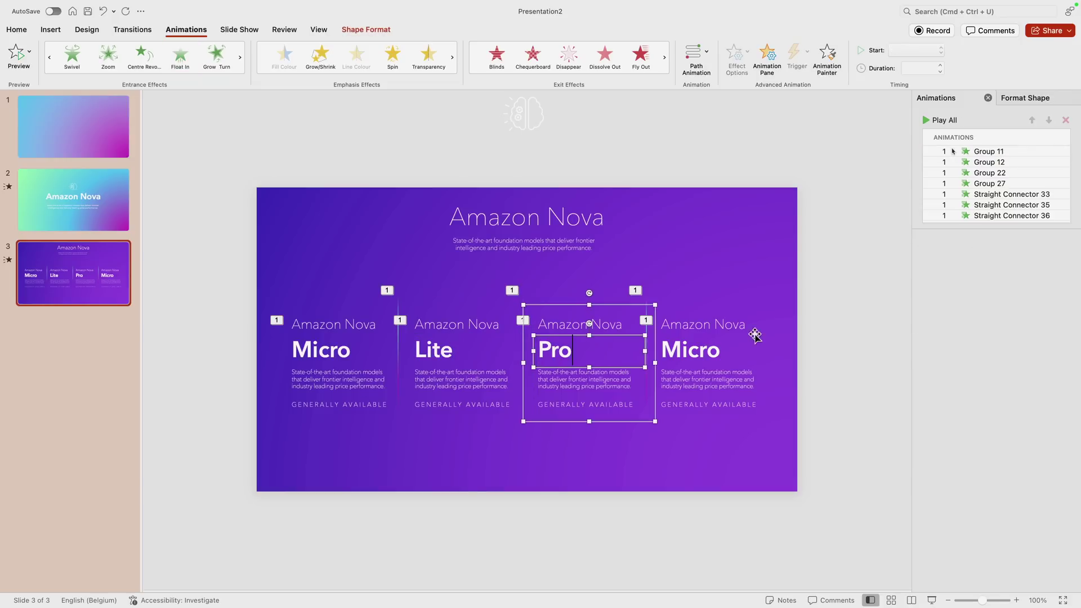
click(698, 353)
double_click(697, 353)
text(Premier)
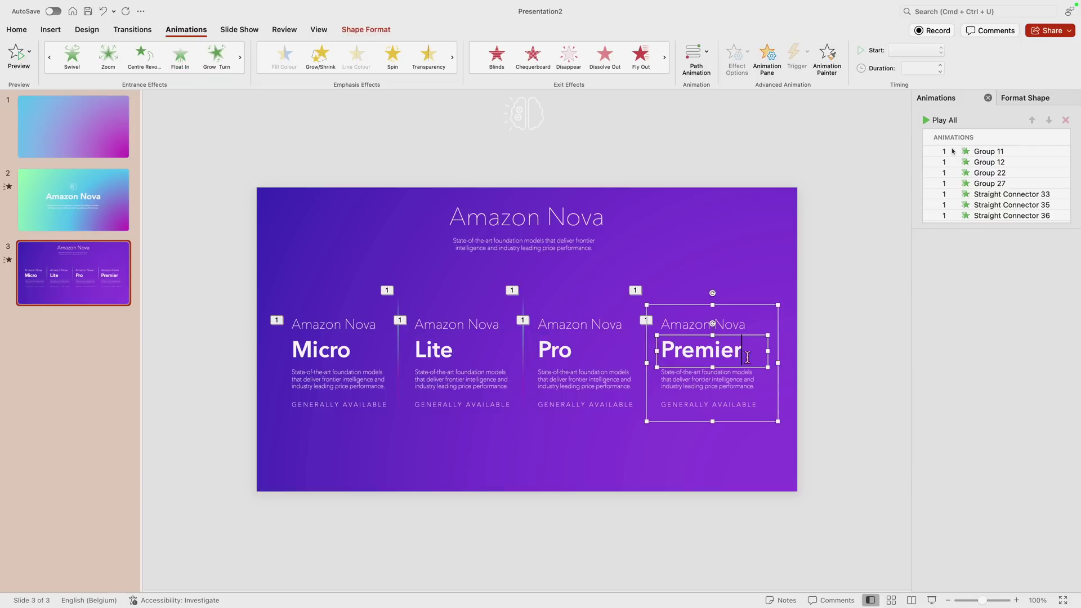
click(990, 153)
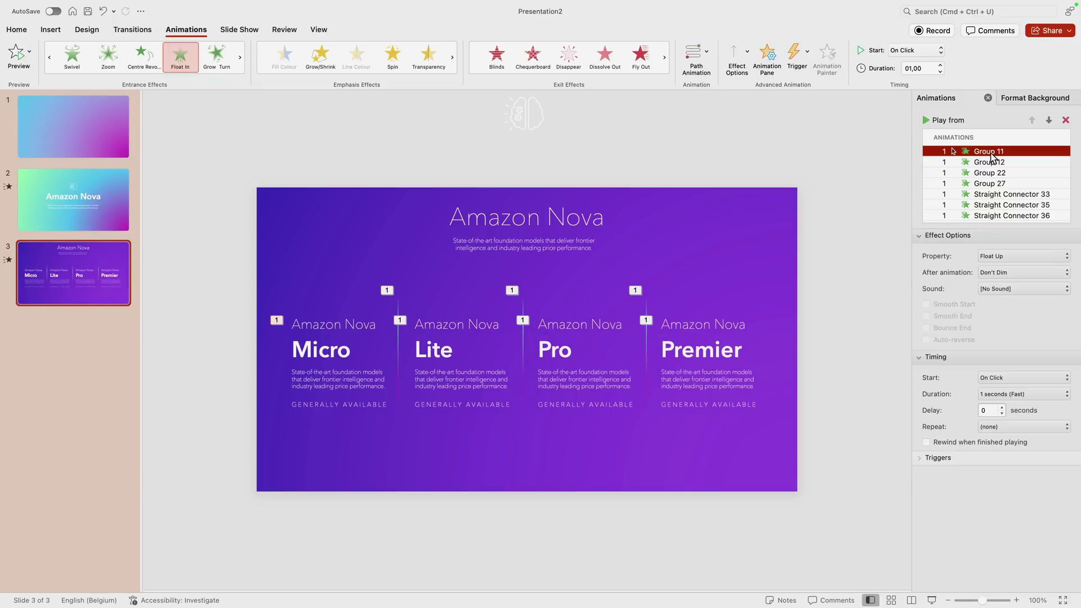
Move the first two dividers' animations right after Groups 11 and 12, adjusting delays.
click(990, 410)
text(,1)
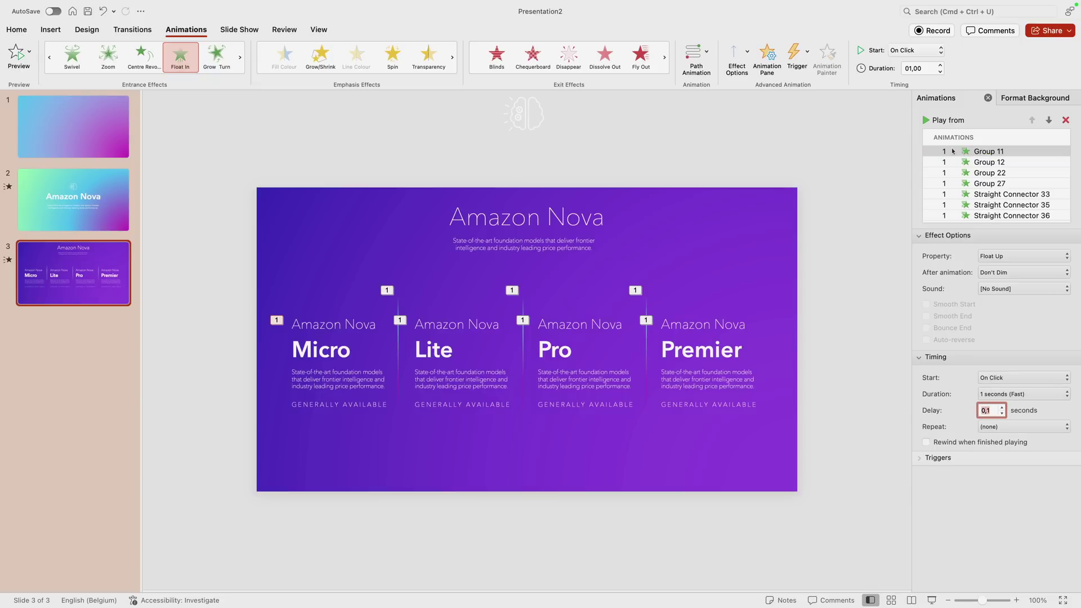
click(989, 161)
click(1007, 196)
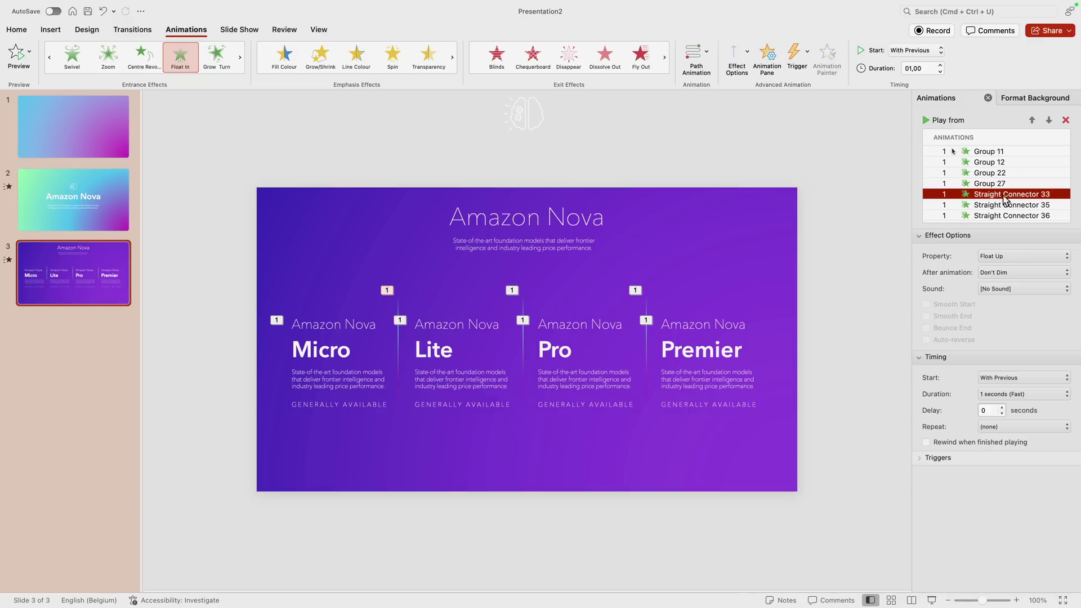
drag(1006, 198, 995, 167)
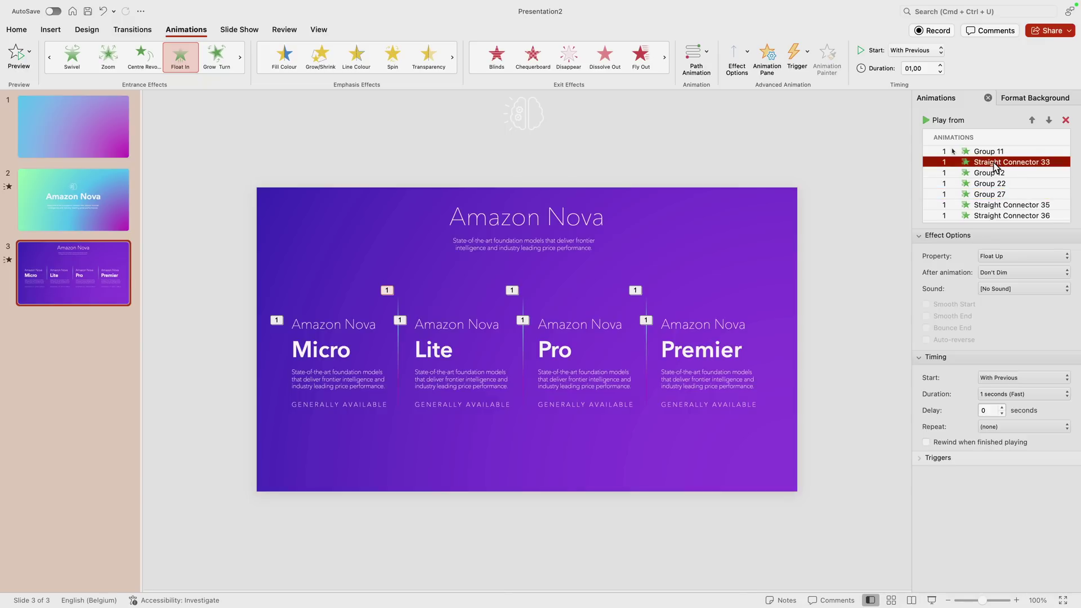
click(987, 414)
text(,15)
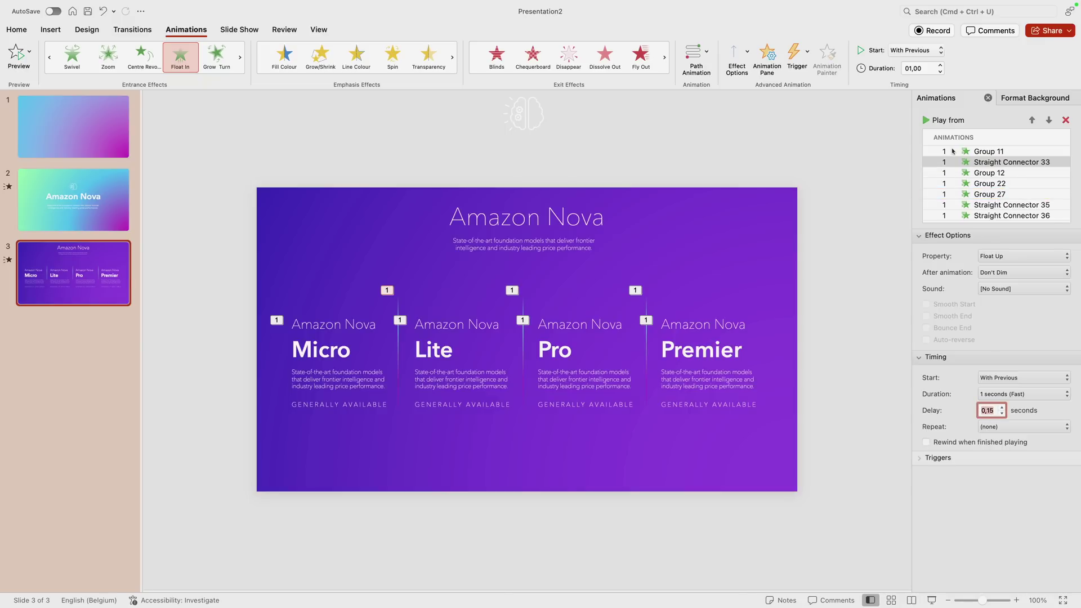
click(991, 174)
text(0,2)
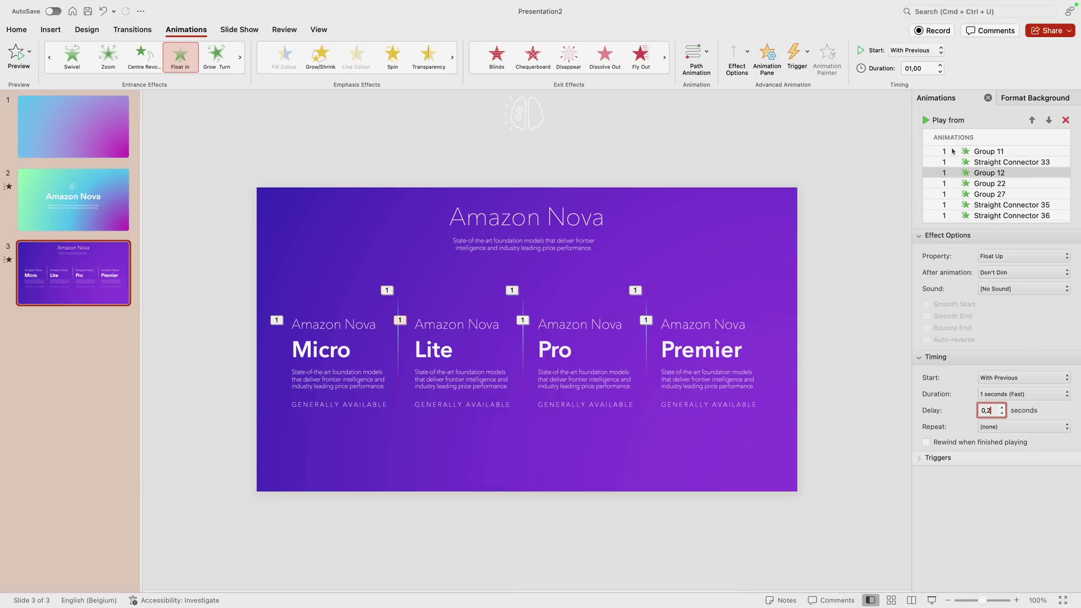
drag(1002, 205, 1003, 184)
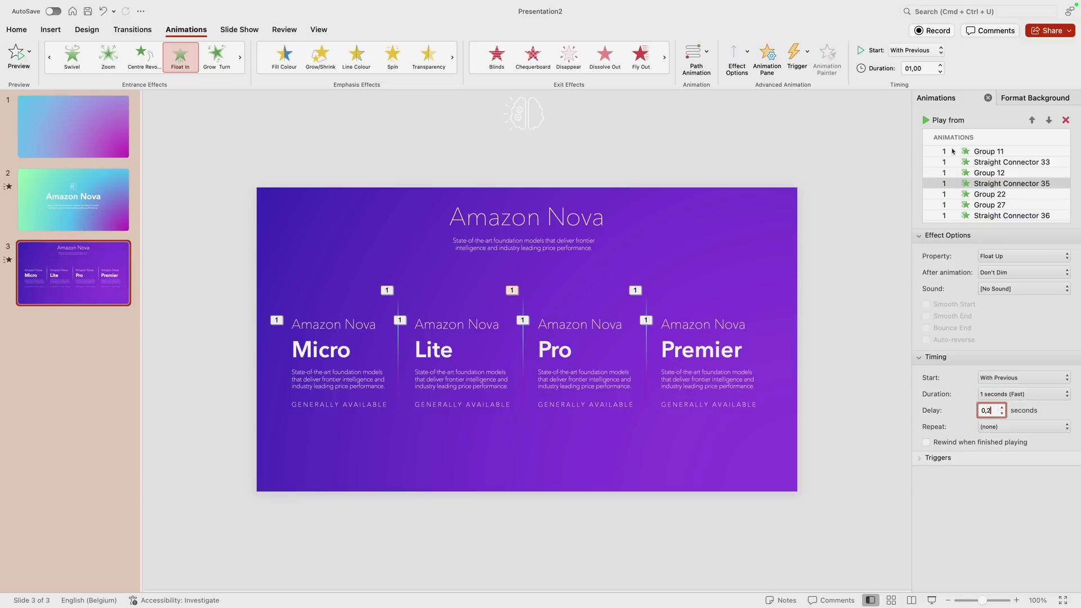
Move the third divider above Group 27 and set rising delays for Group 22, divider and Group 27.
click(989, 195)
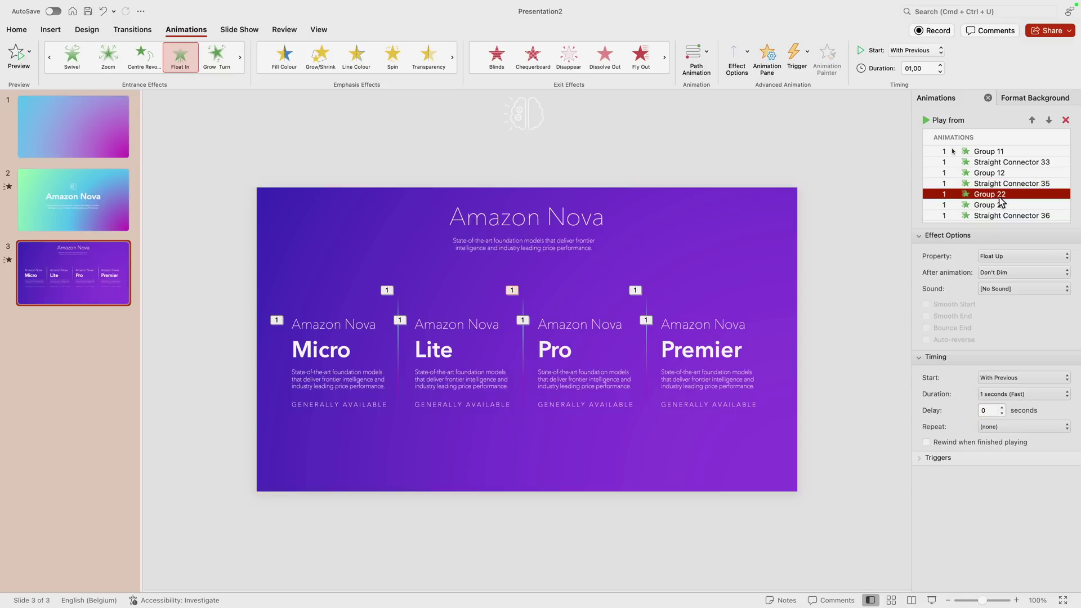
double_click(987, 410)
text(0,3)
drag(1007, 215, 1008, 205)
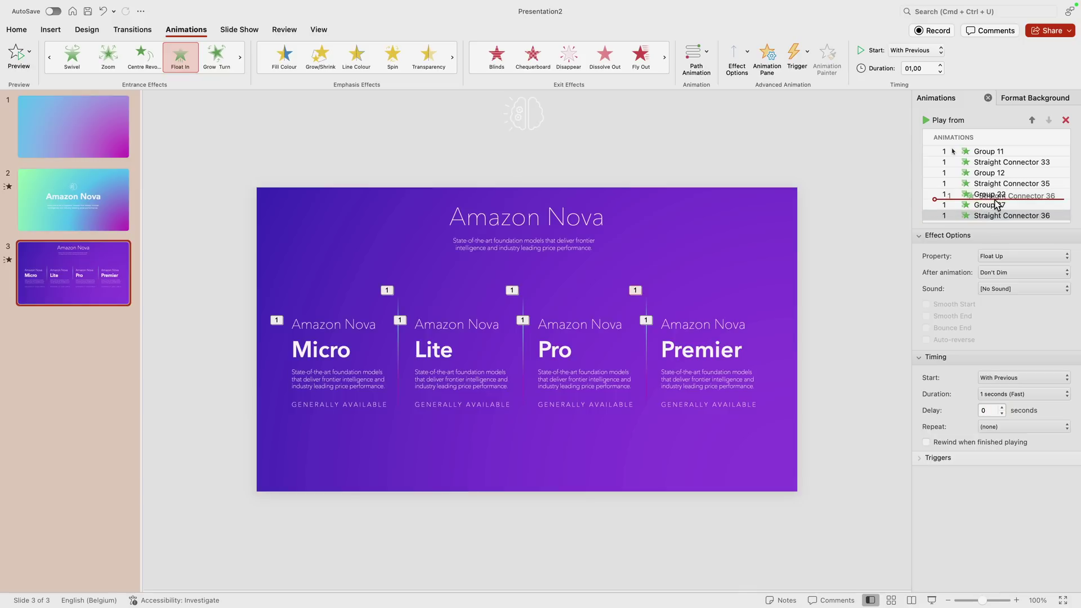
double_click(986, 410)
text(0,35)
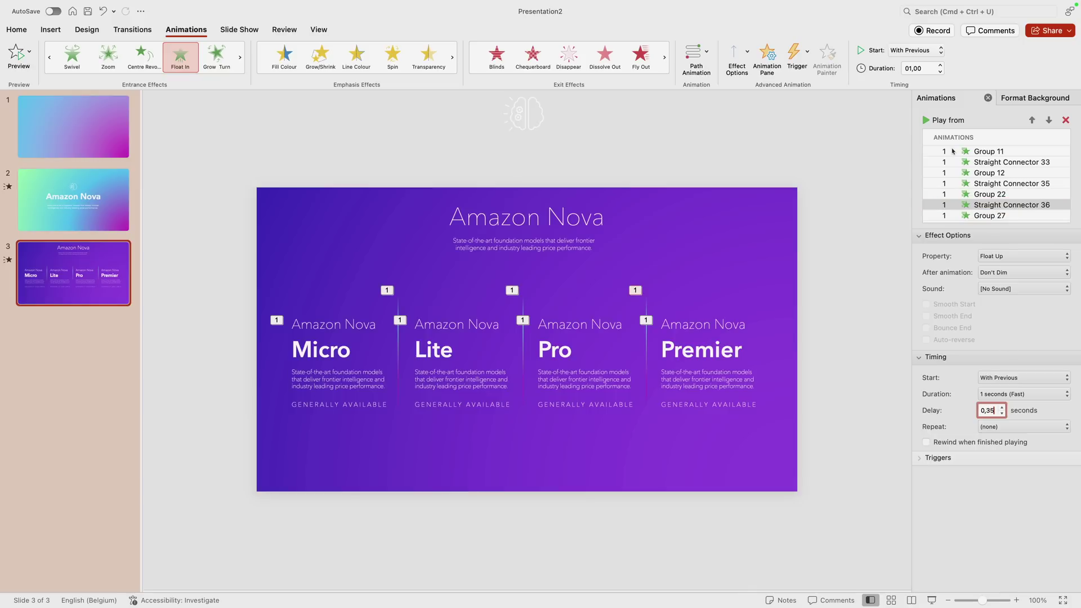
click(989, 216)
double_click(987, 410)
key(BackSpace)
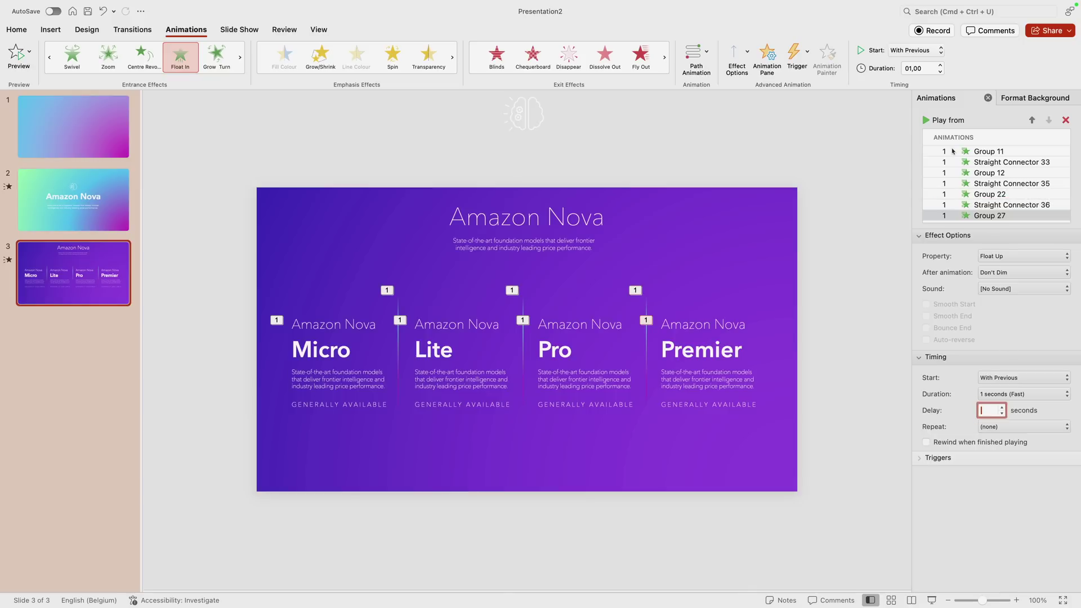
text(0,4)
click(871, 283)
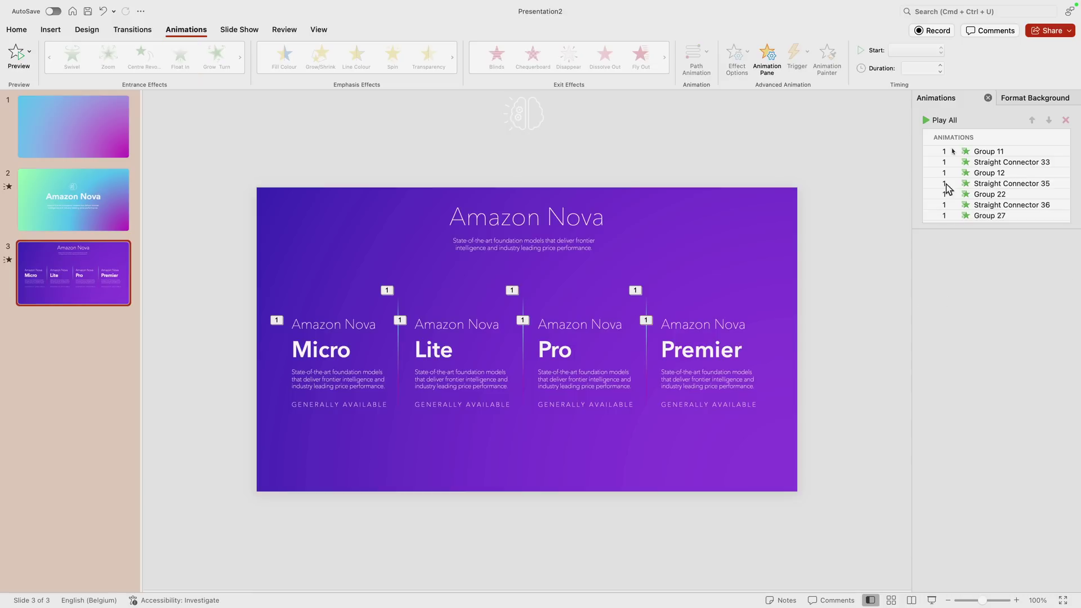
Set Group 11's animation to start After Previous.
click(968, 153)
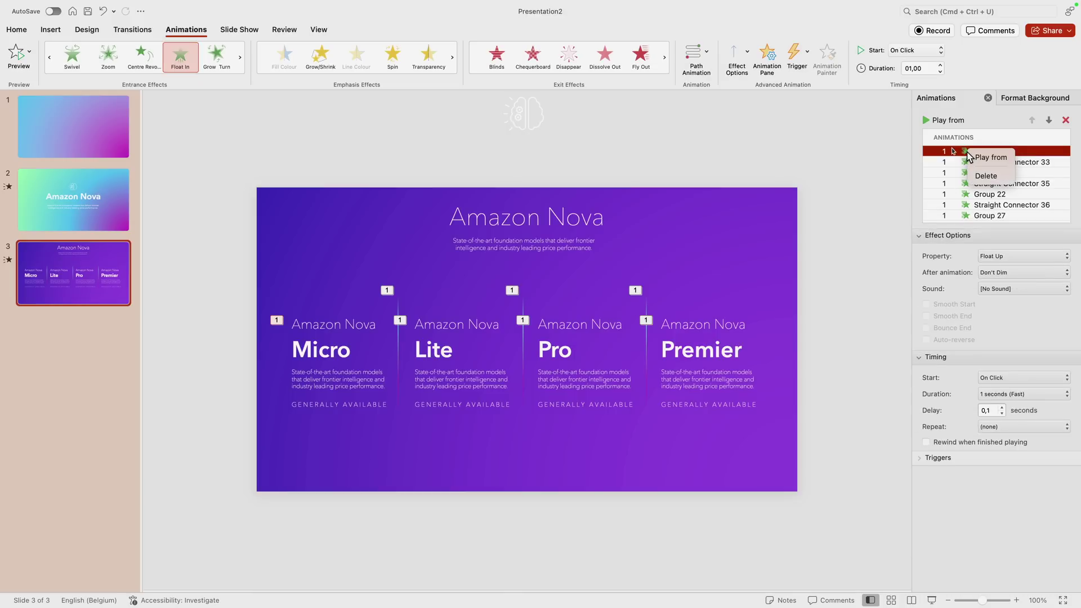
click(919, 52)
click(915, 79)
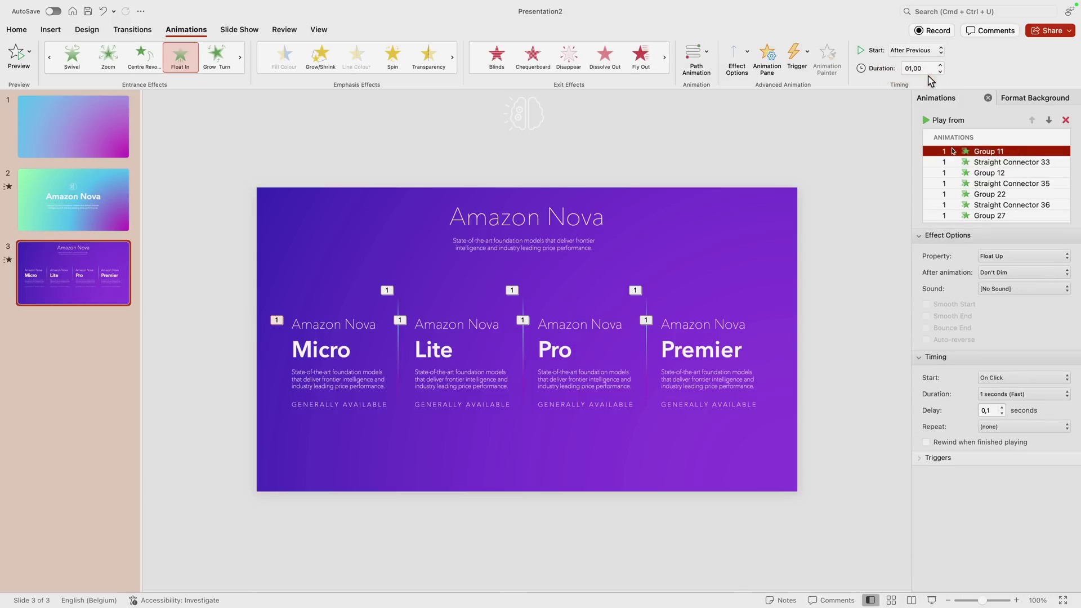
Deselect the animation and return to slide 1.
click(846, 268)
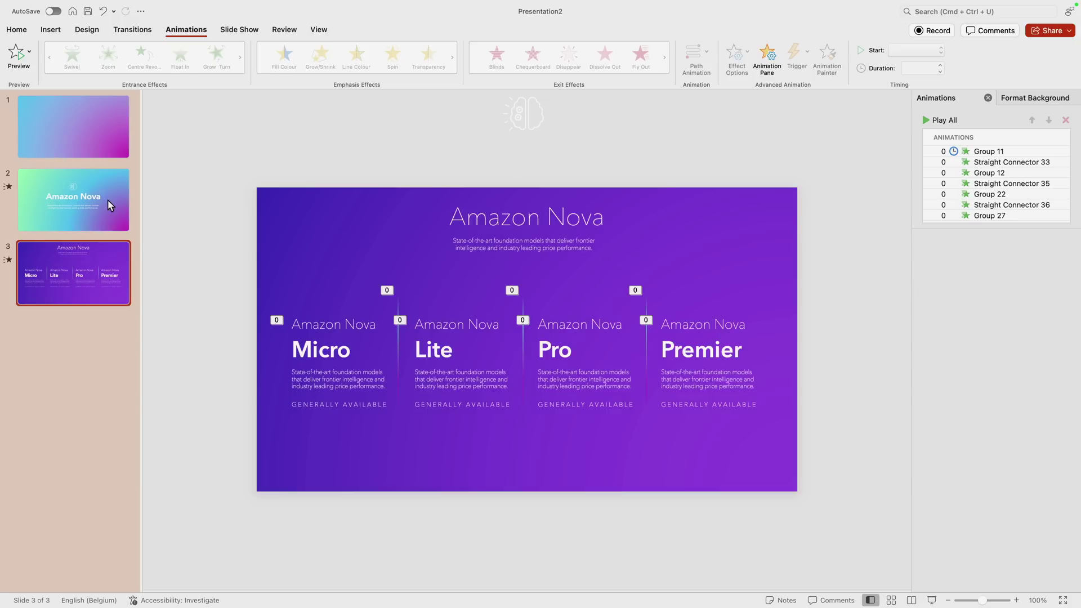
click(89, 138)
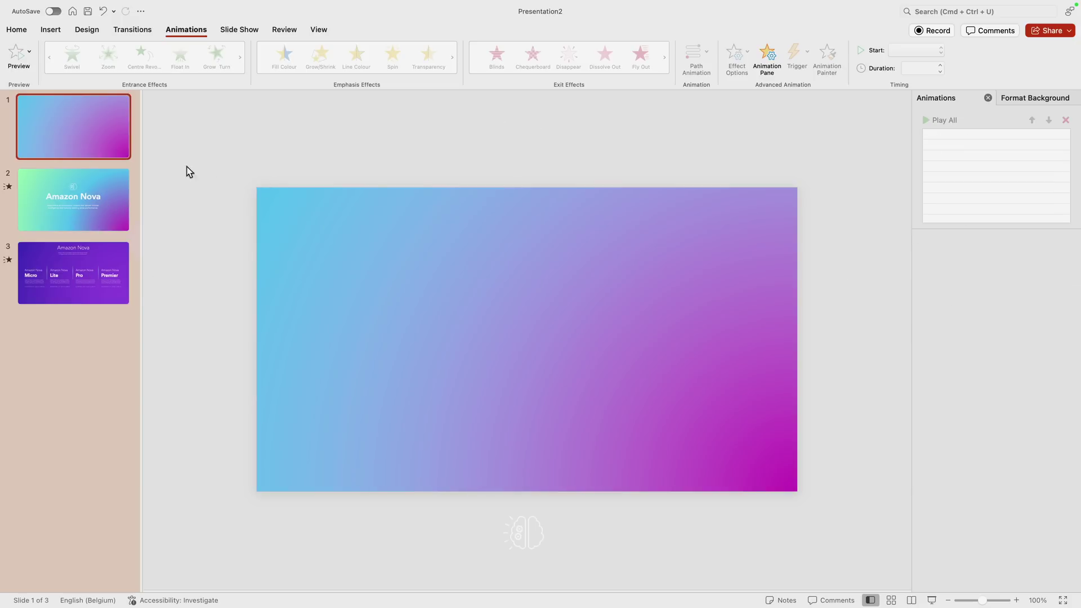